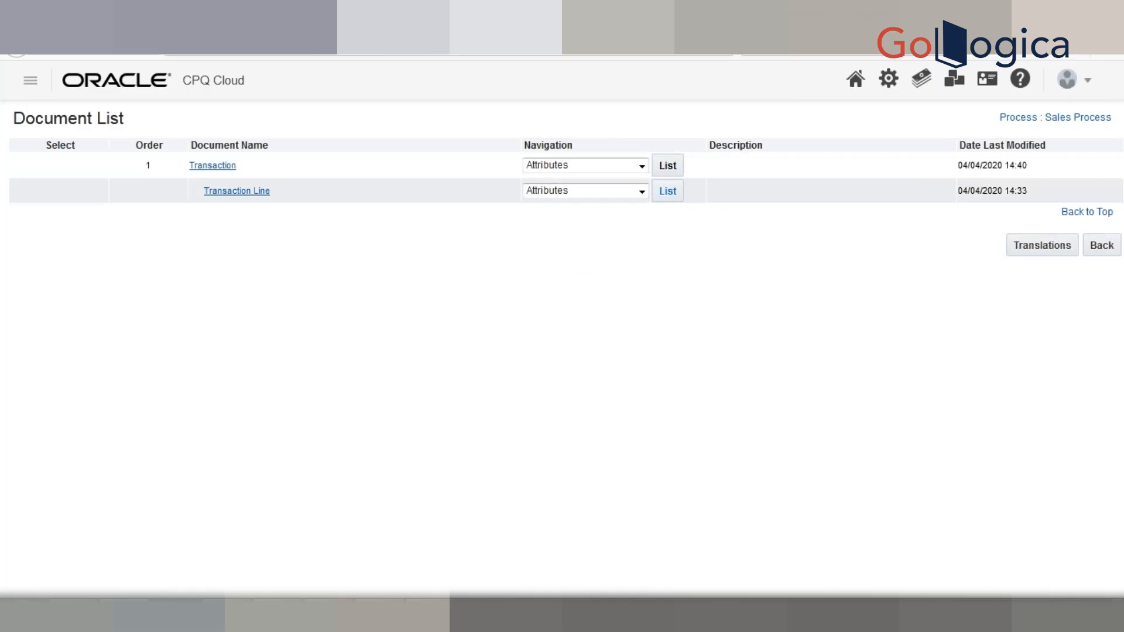
# - Show the Transaction document's Action List by choosing Actions > List in its Navigation dropdown
pyautogui.click(638, 171)
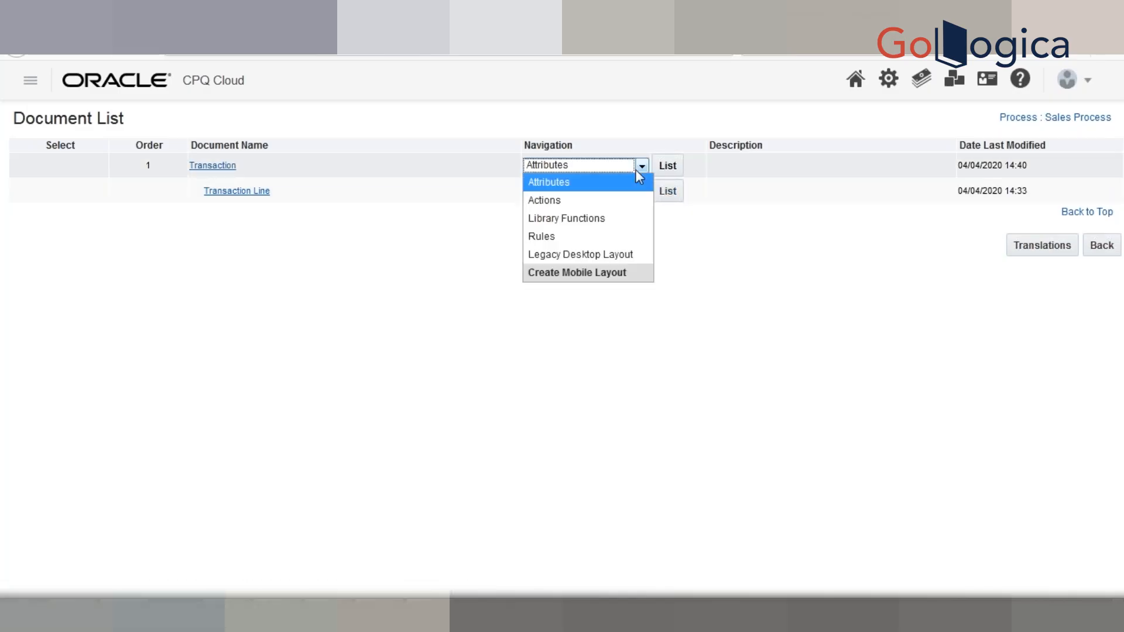
pyautogui.click(619, 207)
pyautogui.click(671, 167)
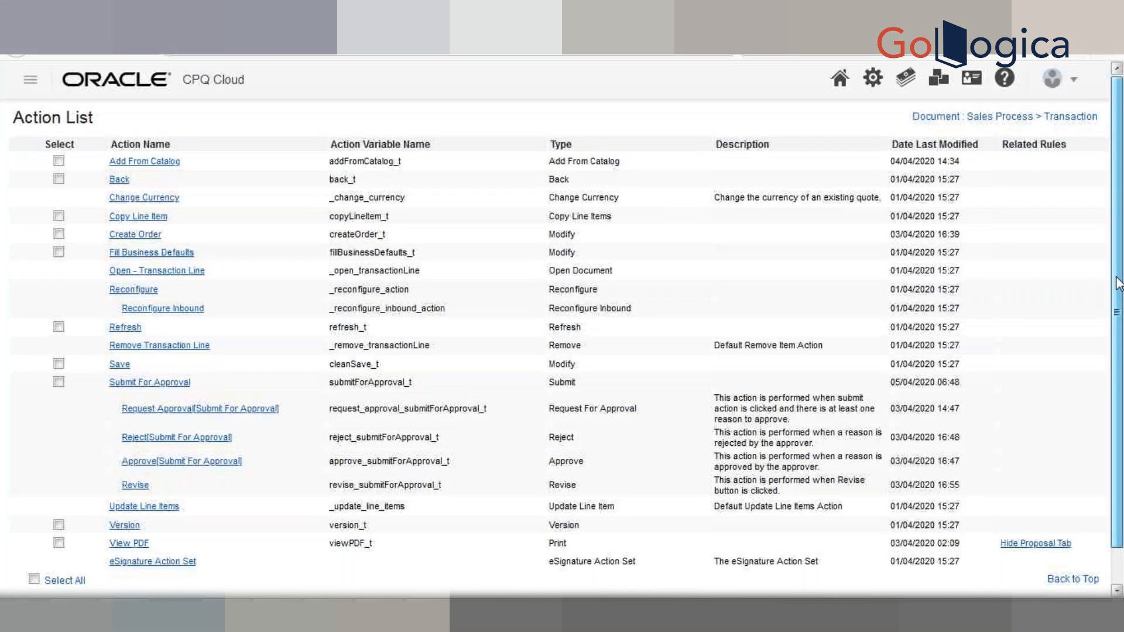
# - Scroll the Action List and open the Save action (cleanSave_t) on its Admin Action page
pyautogui.scroll(-1, 1118, 286)
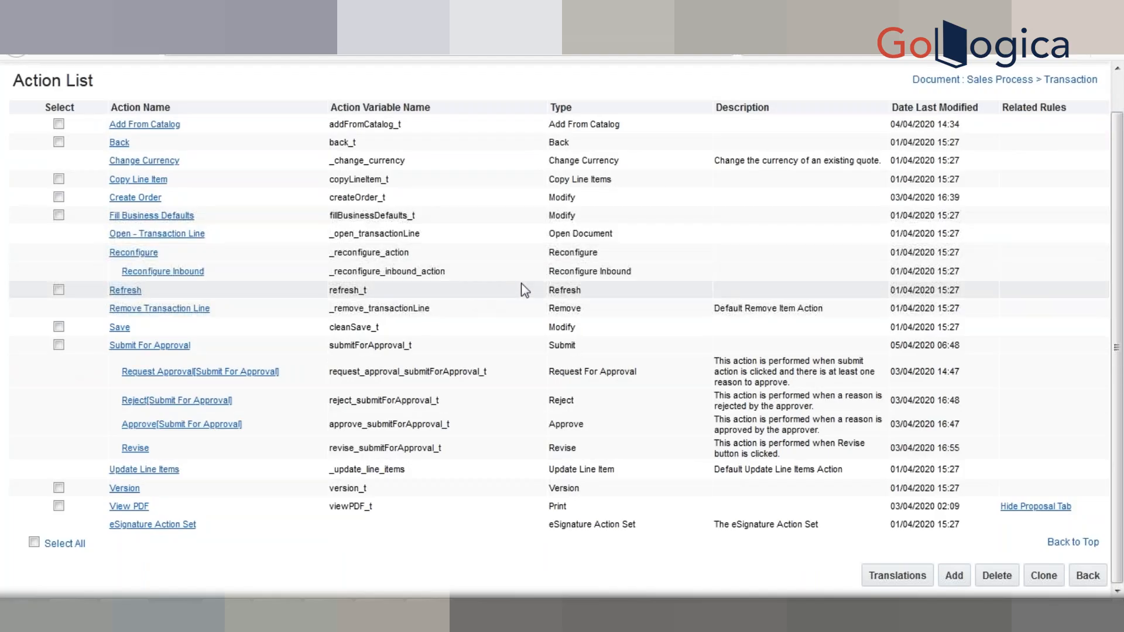
pyautogui.click(120, 327)
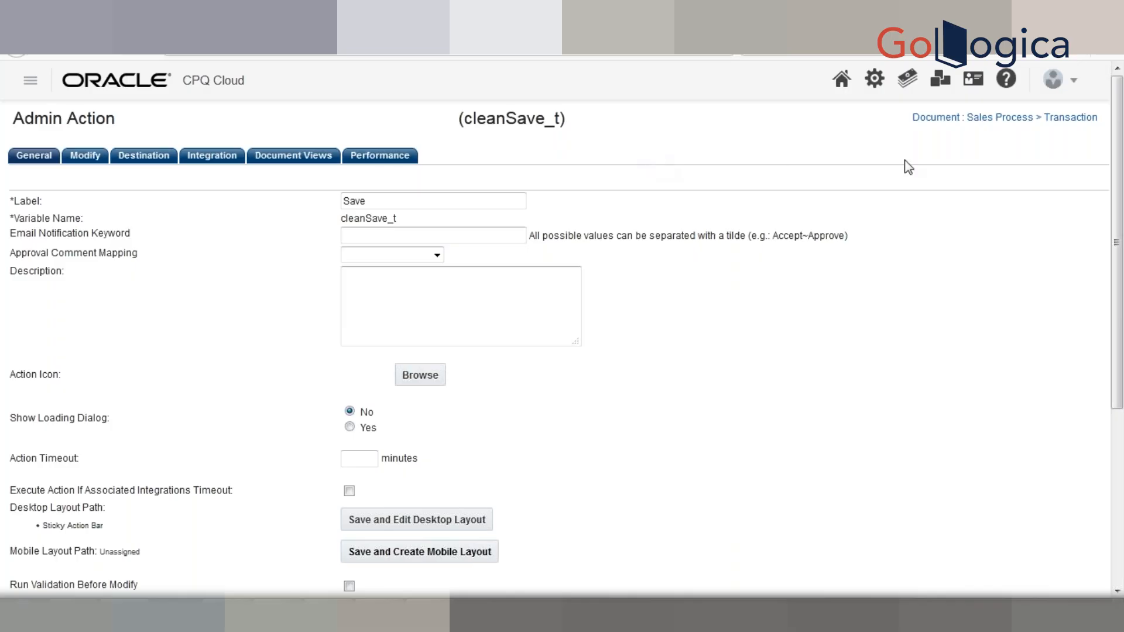
pyautogui.moveTo(1115, 191); pyautogui.dragTo(1119, 261)
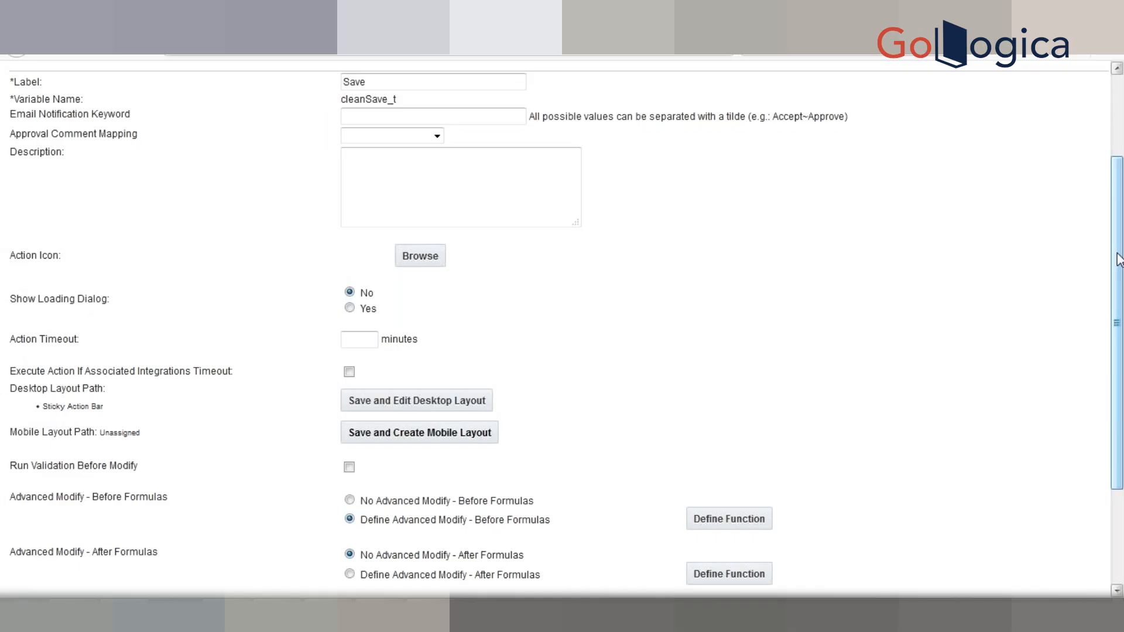
pyautogui.moveTo(1119, 196); pyautogui.dragTo(1119, 120)
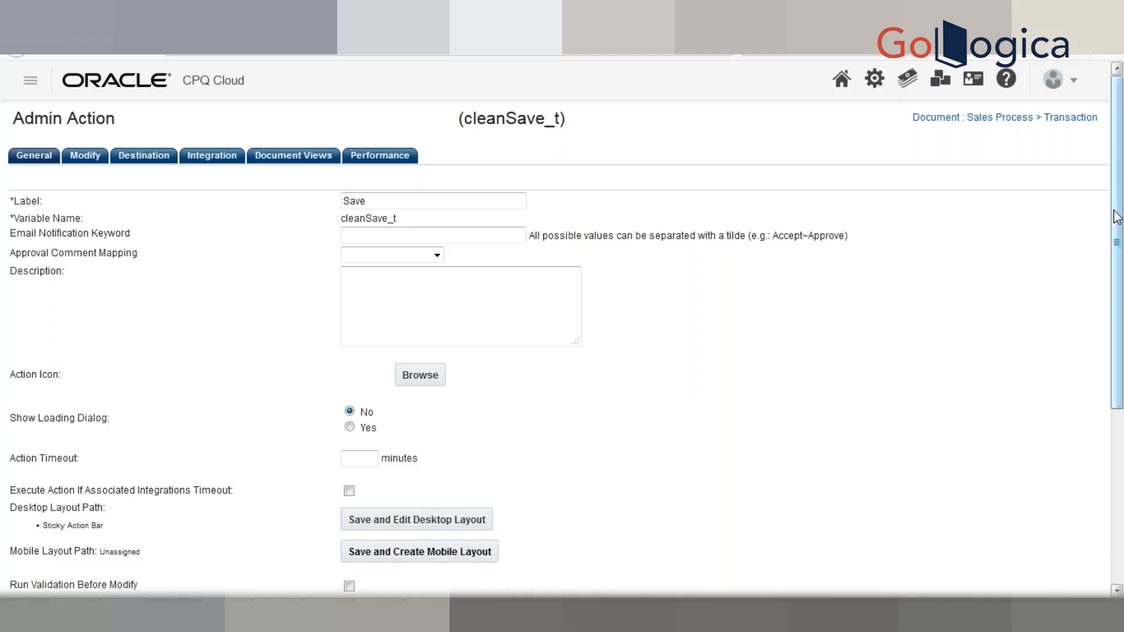
# - Scroll down to the Save action's Advanced Modify and Advanced Validation settings, highlighting 'Advanced'
pyautogui.moveTo(1119, 228); pyautogui.dragTo(1122, 198)
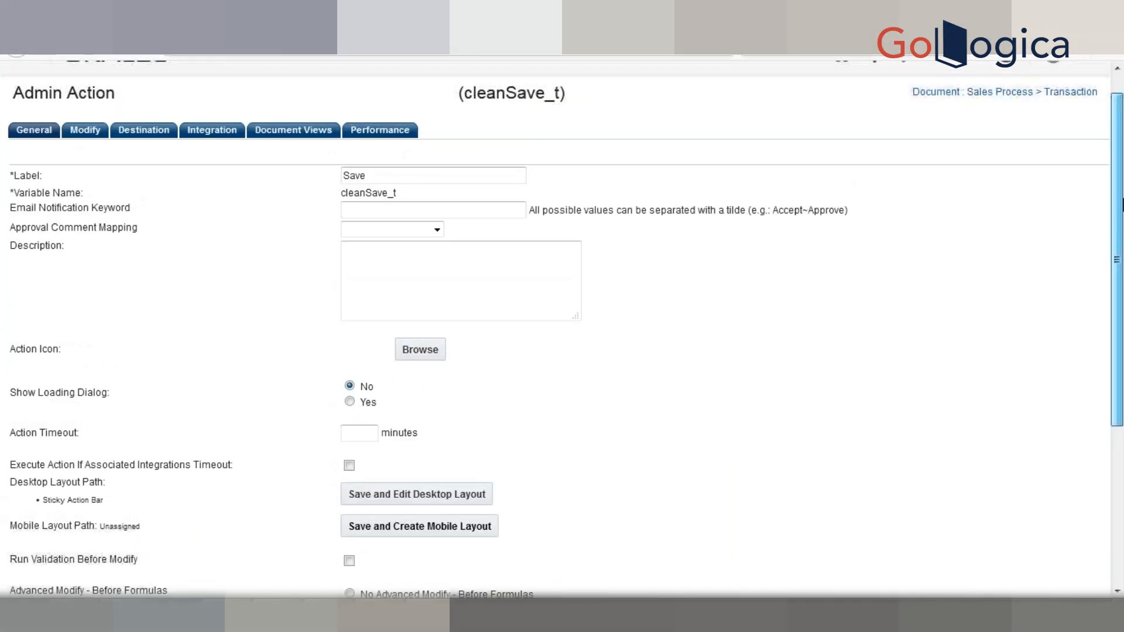
pyautogui.moveTo(1123, 299); pyautogui.dragTo(1119, 410)
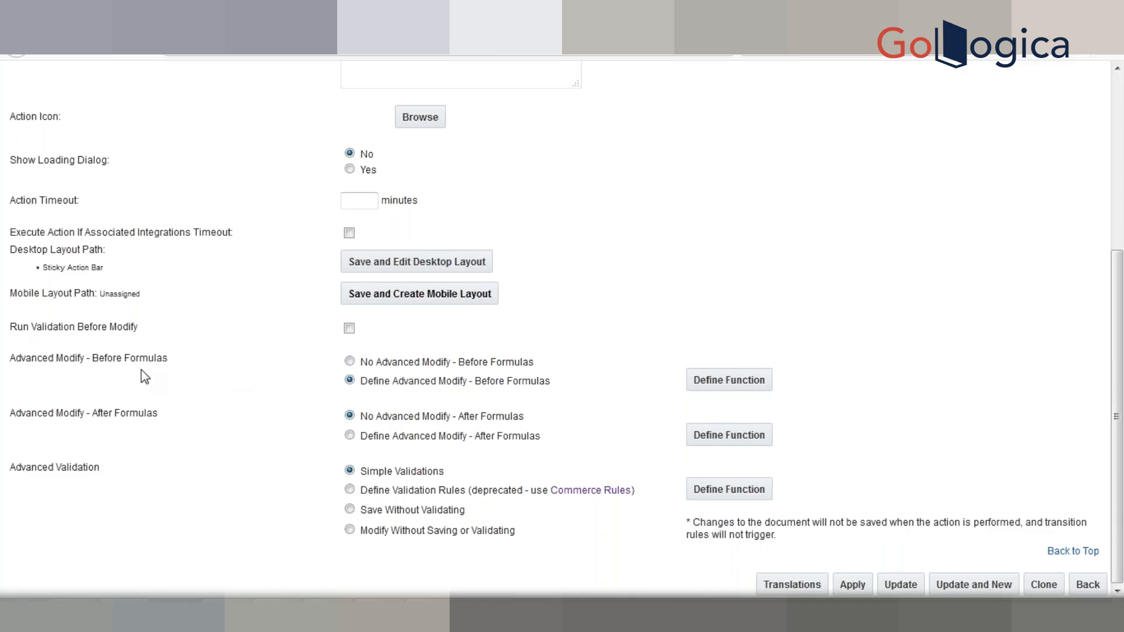
pyautogui.doubleClick(19, 362)
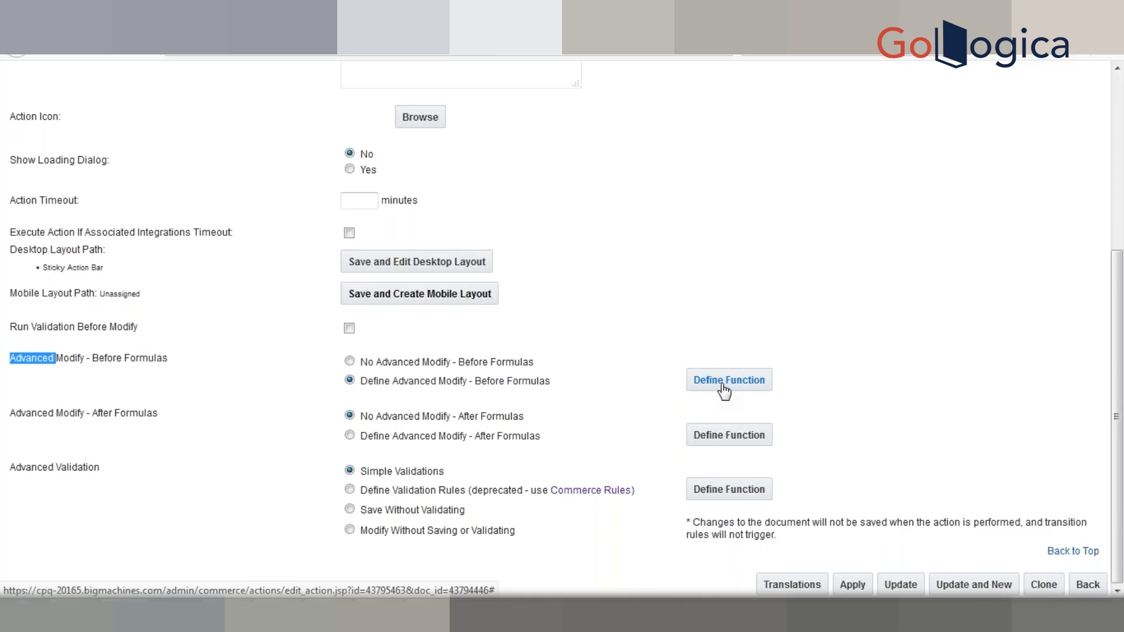
pyautogui.click(568, 381)
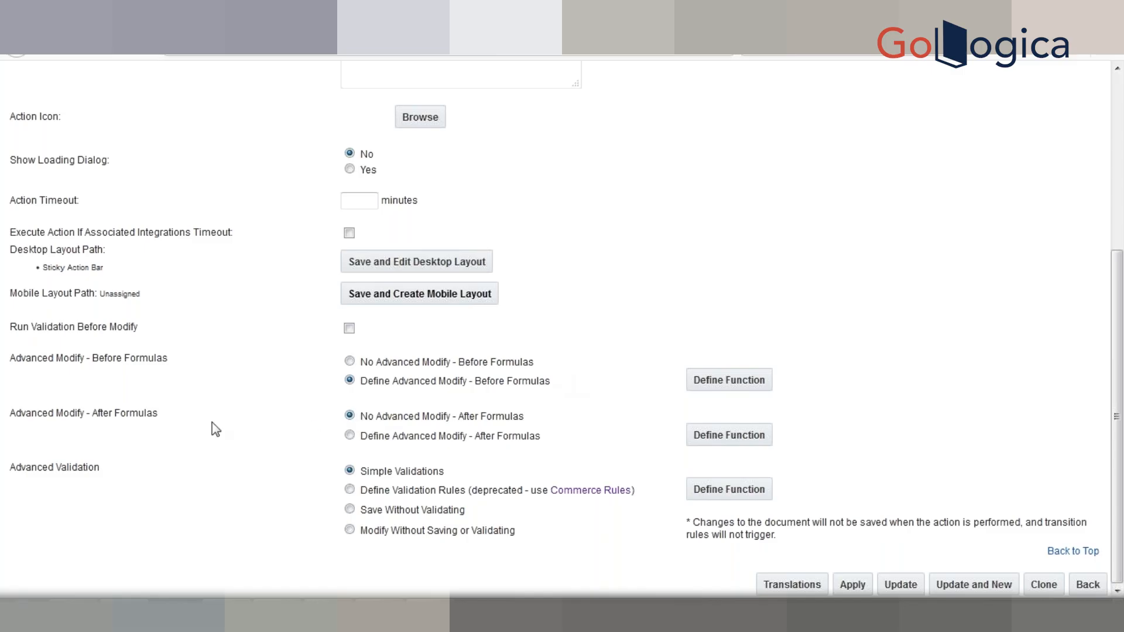
pyautogui.doubleClick(70, 412)
pyautogui.tripleClick(71, 413)
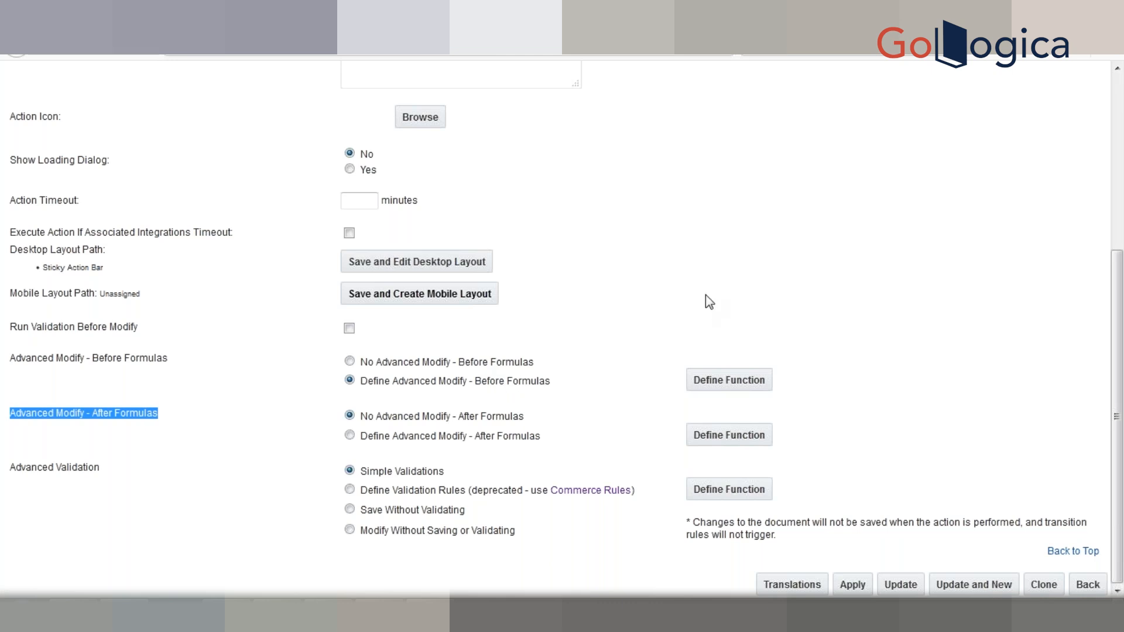
pyautogui.click(808, 317)
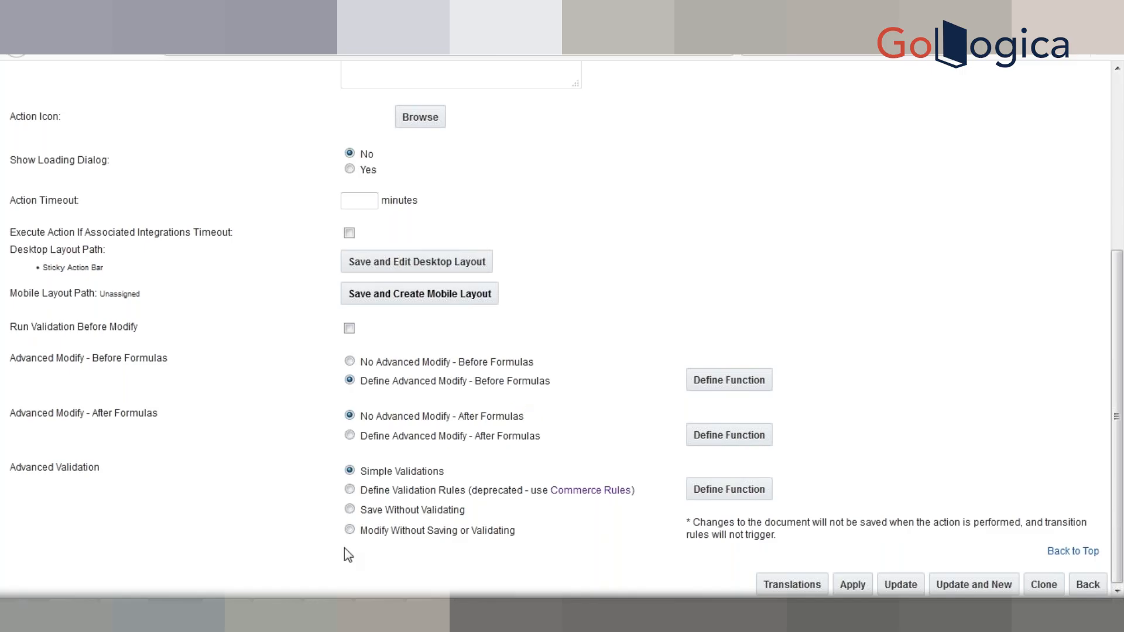
pyautogui.tripleClick(488, 433)
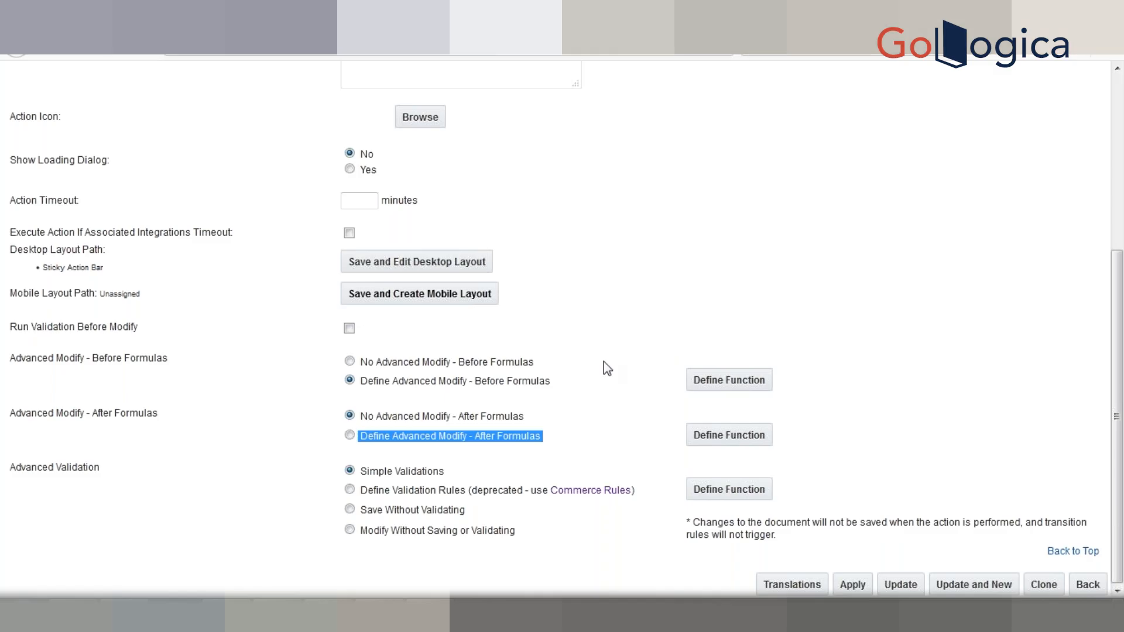
# - In the Excel notes, enter a bold heading '5 areas of setting the logic' in D9
pyautogui.hotkey('alt', 'Tab')
pyautogui.hotkey('alt', 'Tab')
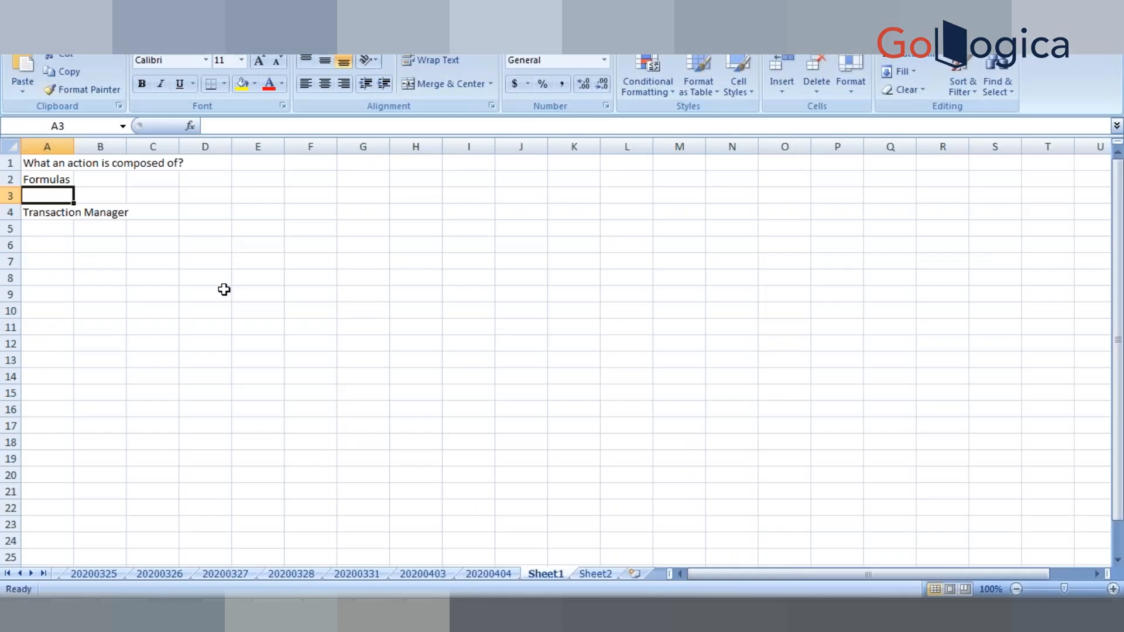
pyautogui.click(223, 291)
pyautogui.write('5')
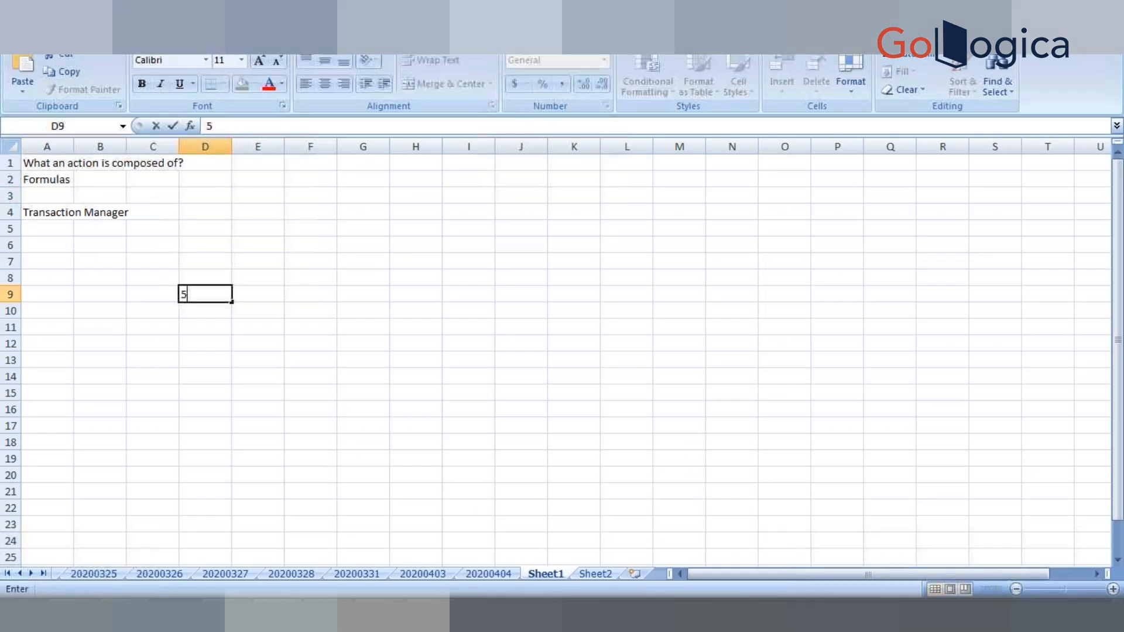
pyautogui.write(' areas of setting ')
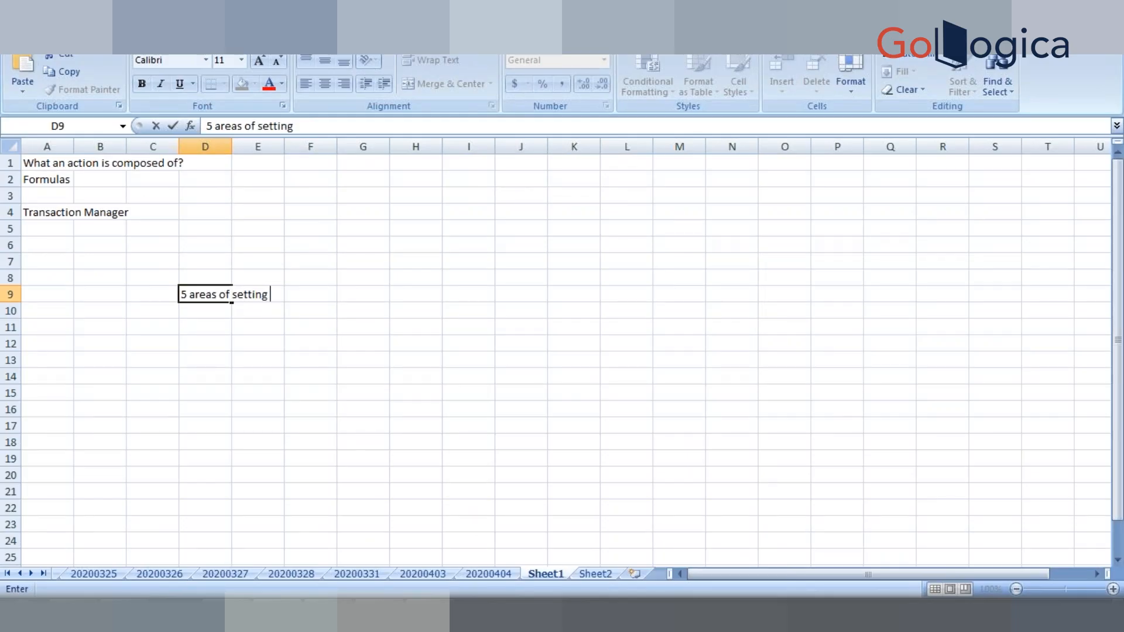
pyautogui.write('the logic')
pyautogui.press('Return')
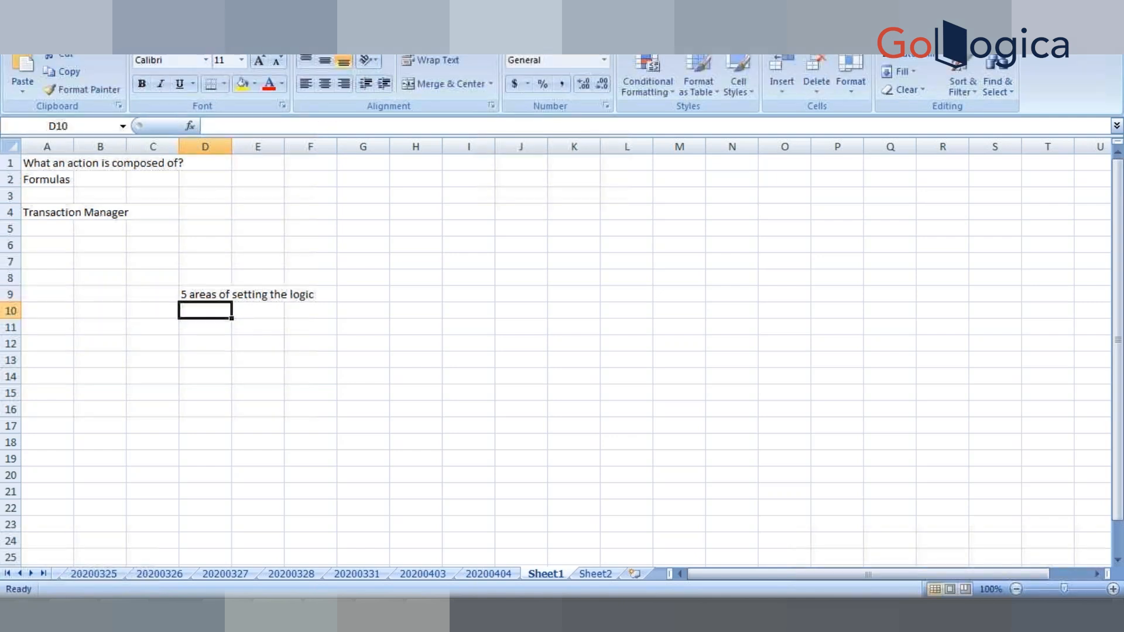
pyautogui.press('Up')
pyautogui.hotkey('ctrl', 'b')
pyautogui.press('Down')
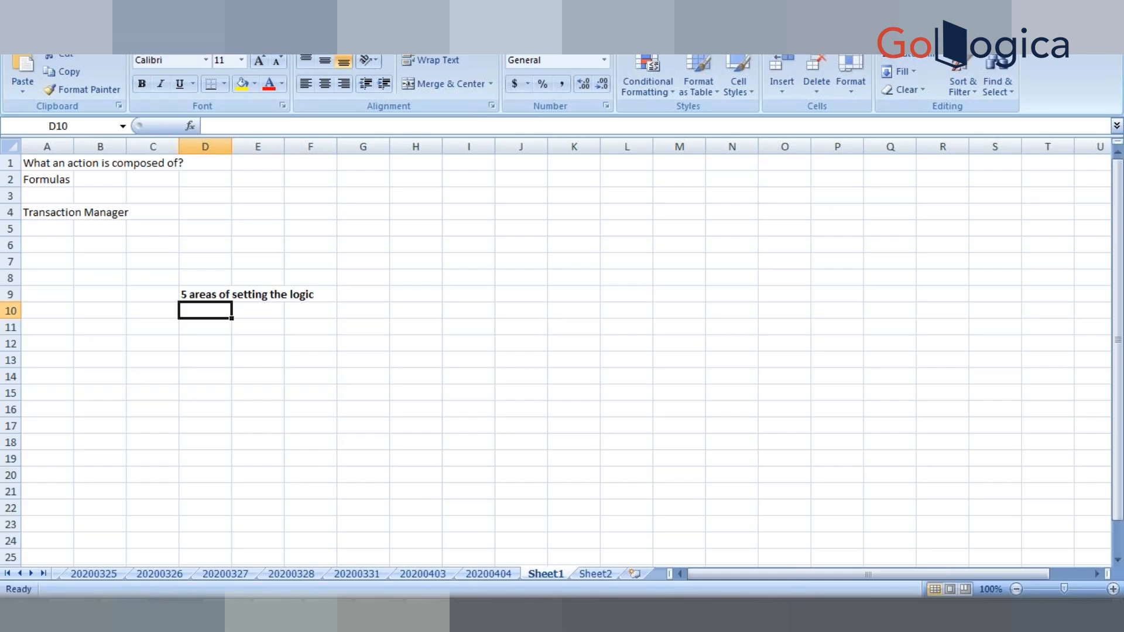
# - List 'quote default', 'attribute default', 'before formulas', 'formulas' and 'after fomulas' in D10–D14
pyautogui.write('quot')
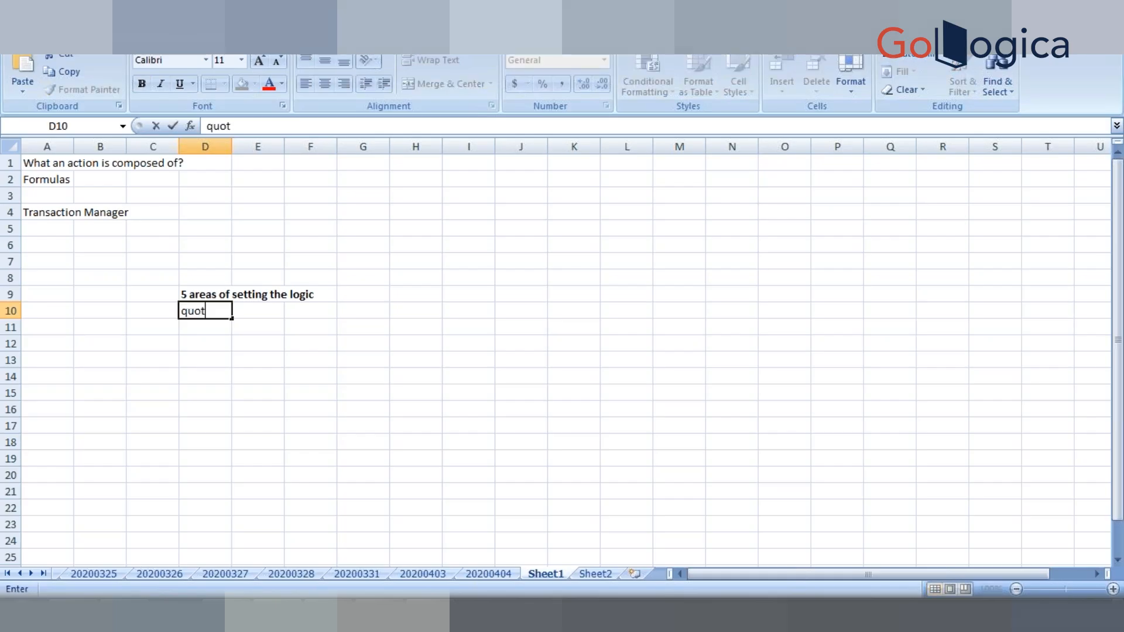
pyautogui.write('e default')
pyautogui.press('Return')
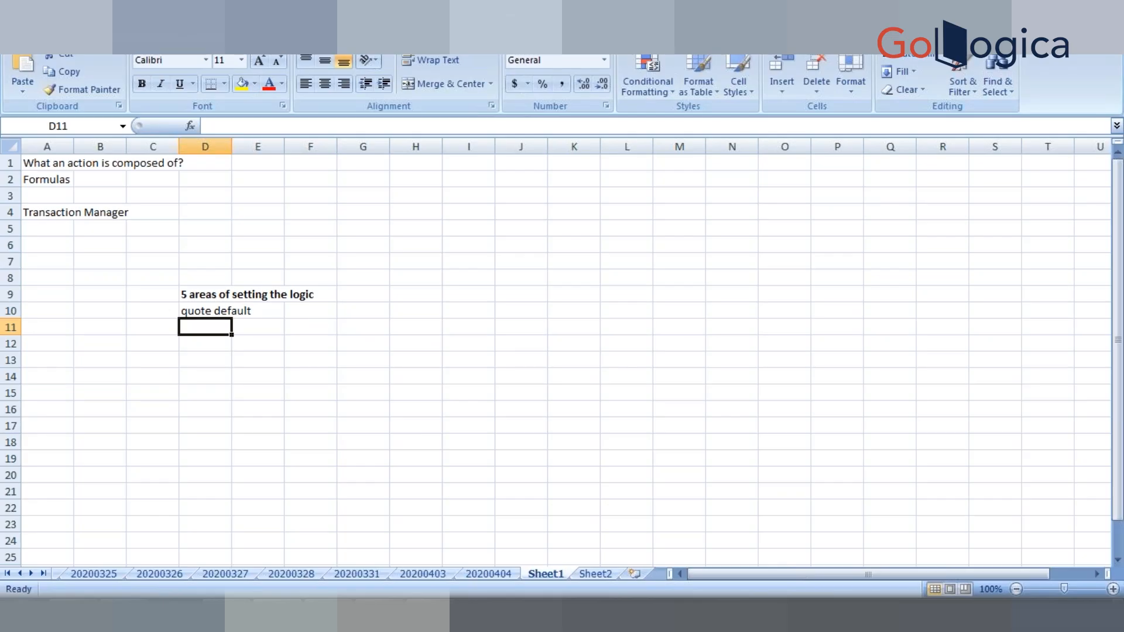
pyautogui.write('attrib')
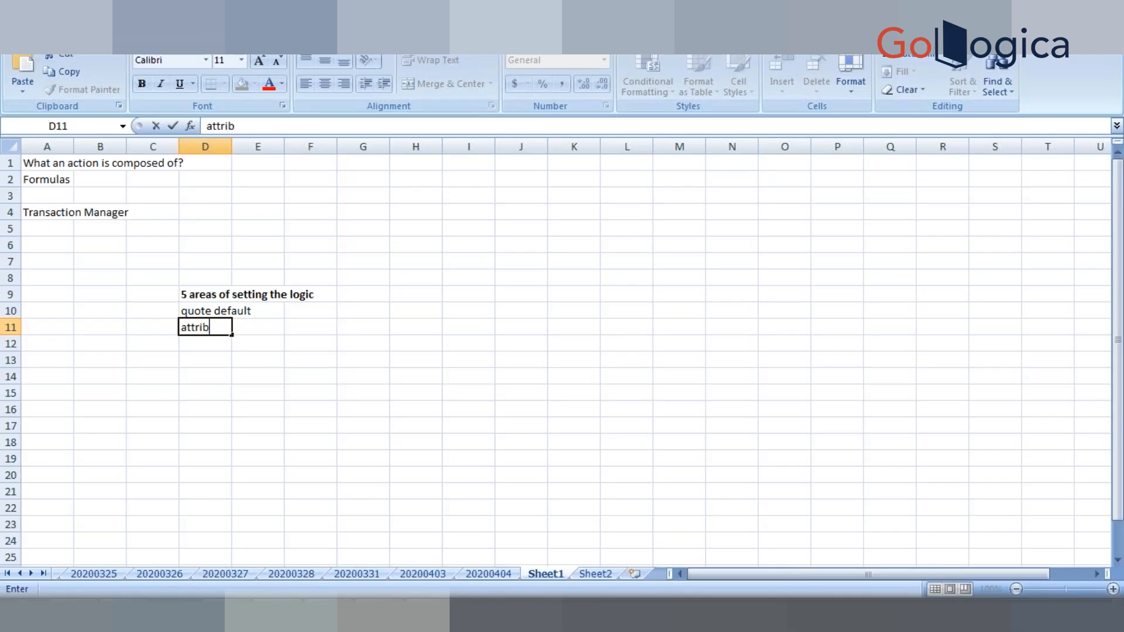
pyautogui.write('ute default')
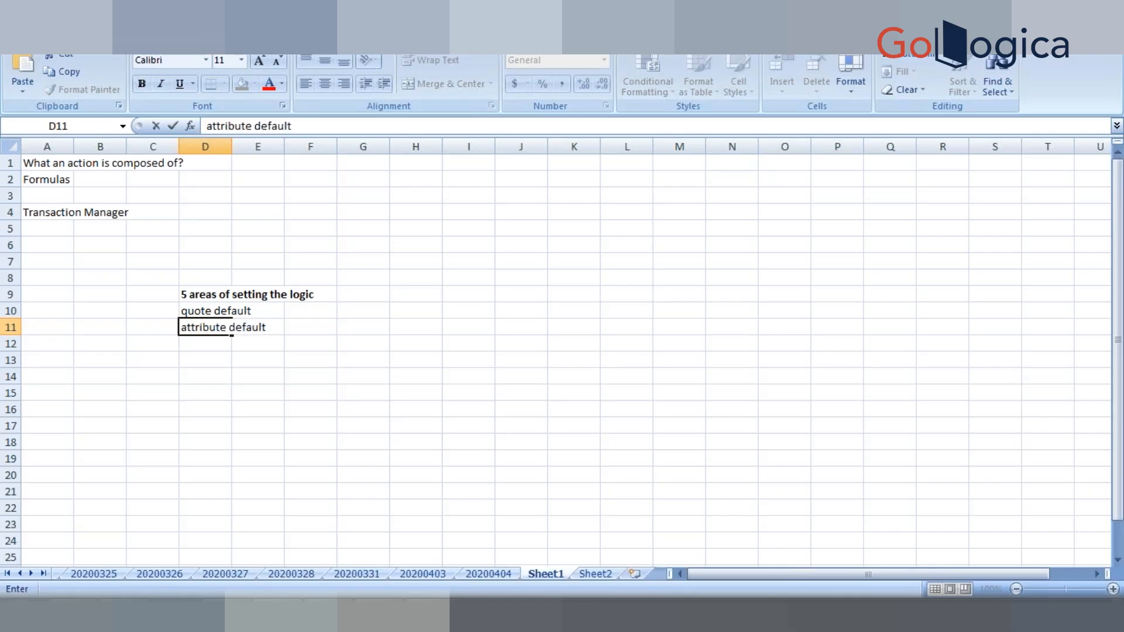
pyautogui.press('Return')
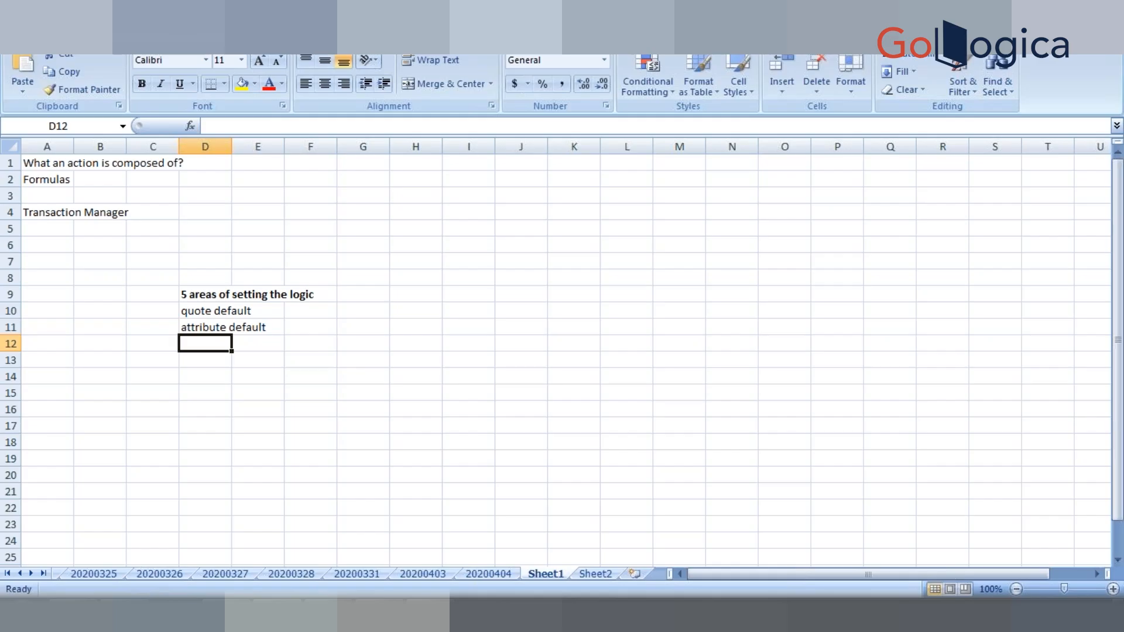
pyautogui.write('before formulas')
pyautogui.press('Return')
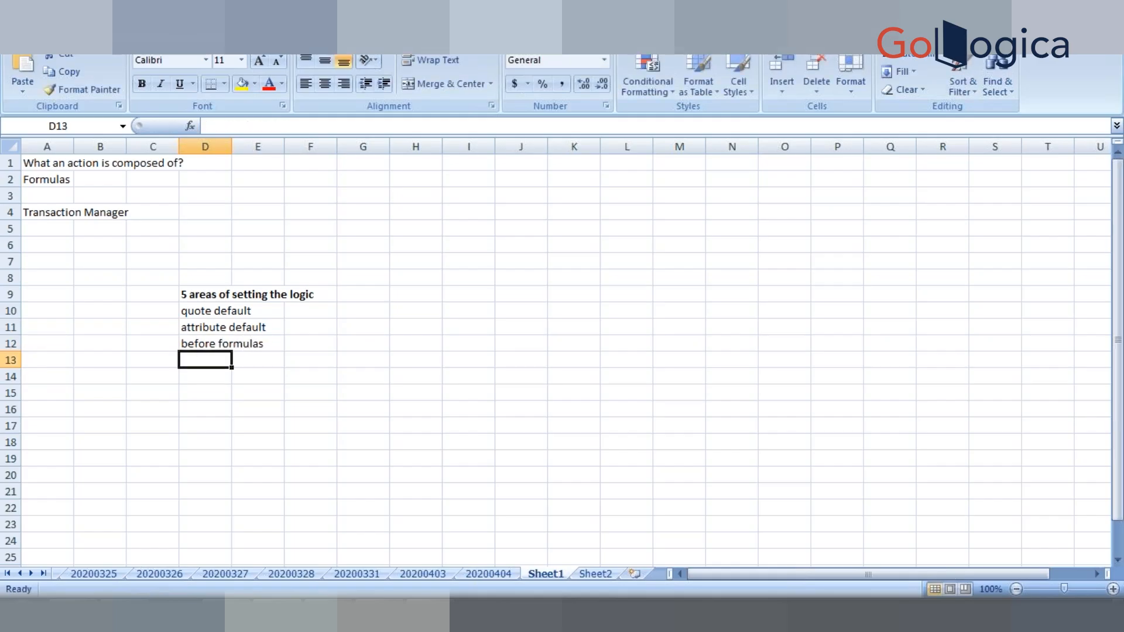
pyautogui.write('formulas')
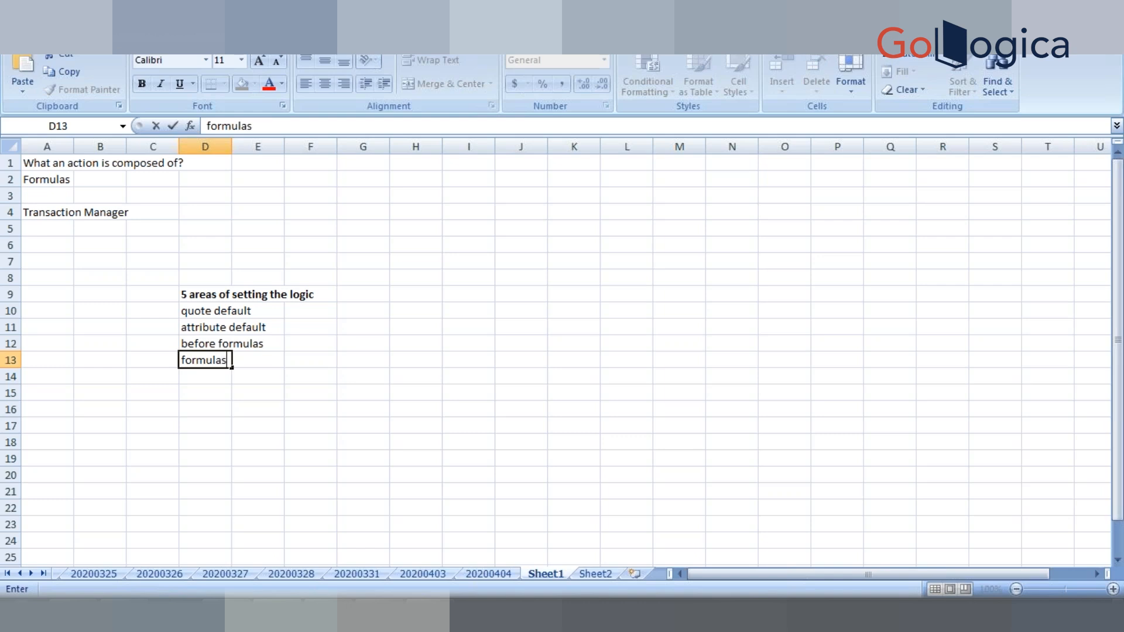
pyautogui.press('Return')
pyautogui.write('after ')
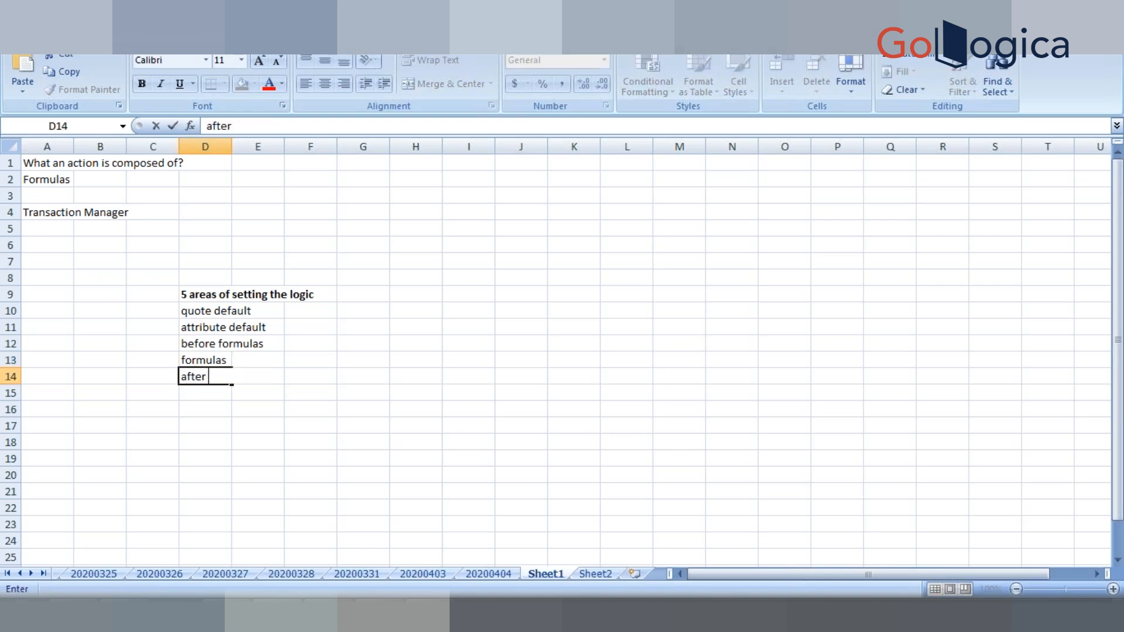
pyautogui.write('fomulas')
pyautogui.click(201, 344)
pyautogui.doubleClick(200, 345)
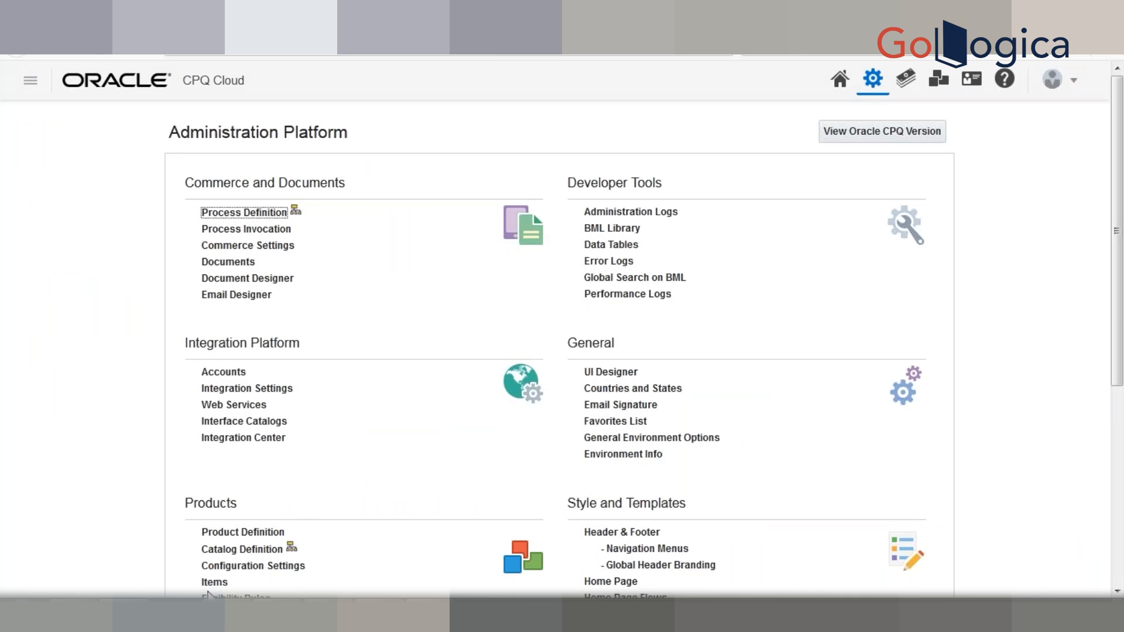
# - Open Process Definition in a new tab and list the Financial Services process's Transaction attributes
pyautogui.rightClick(253, 219)
pyautogui.press('t')
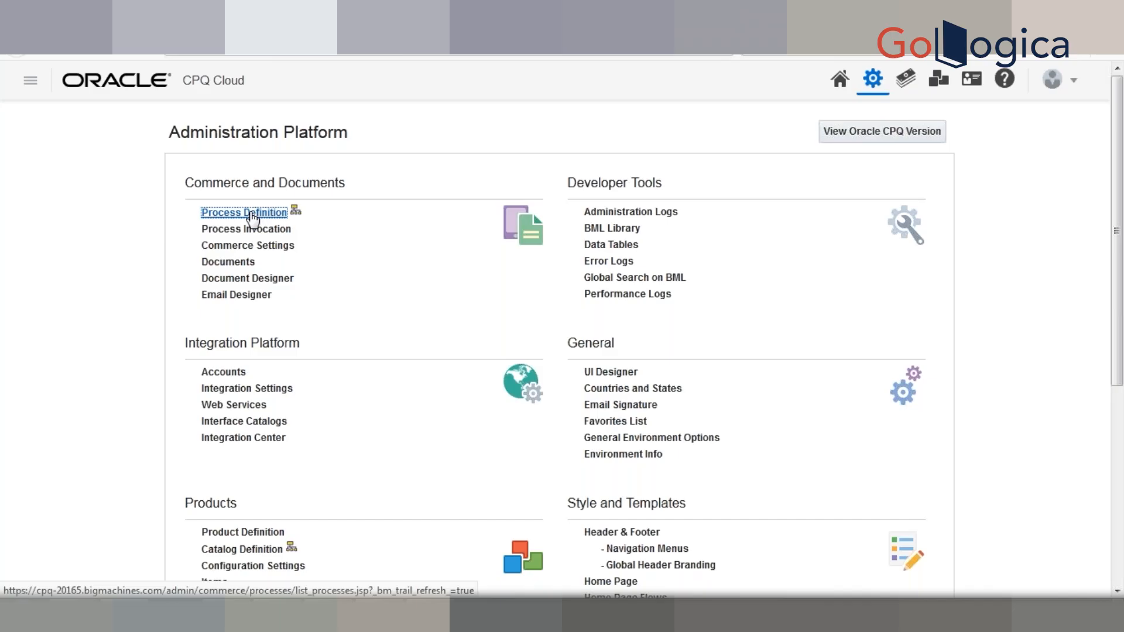
pyautogui.click(253, 214)
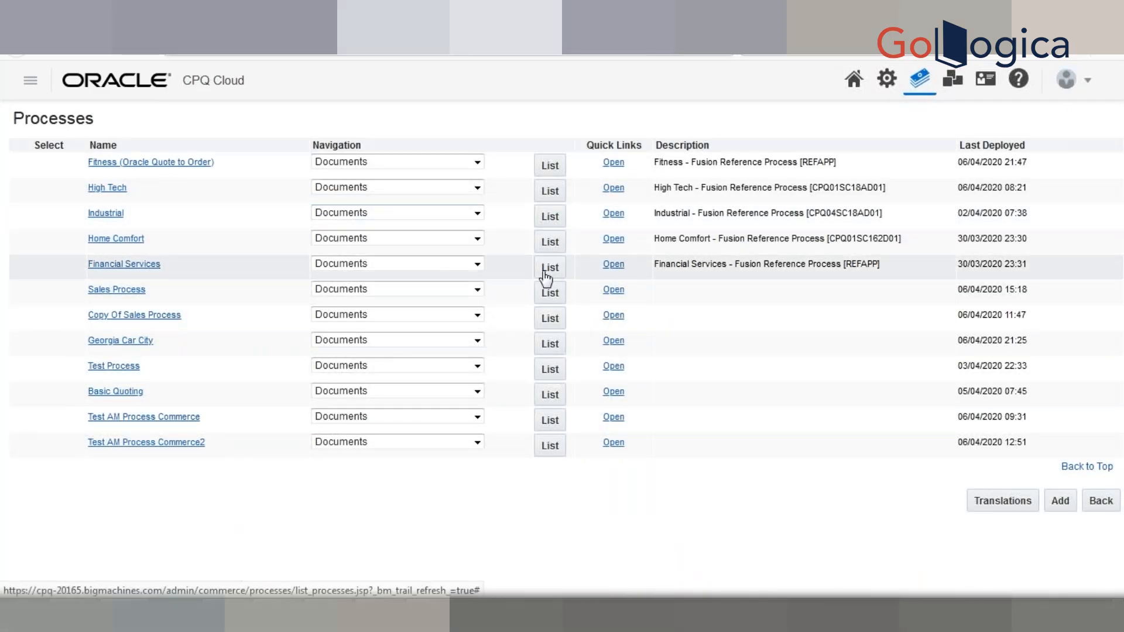
pyautogui.click(549, 269)
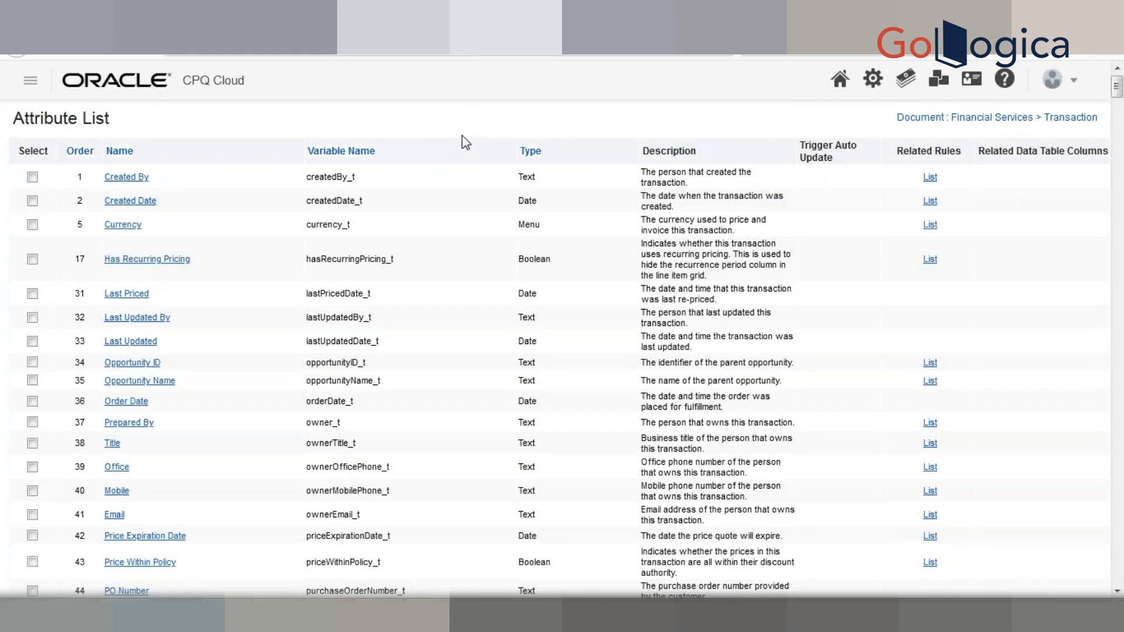
# - Open the Total (List) Per Month attribute and show its Default settings
pyautogui.scroll(-7, 462, 136)
pyautogui.scroll(-2, 462, 136)
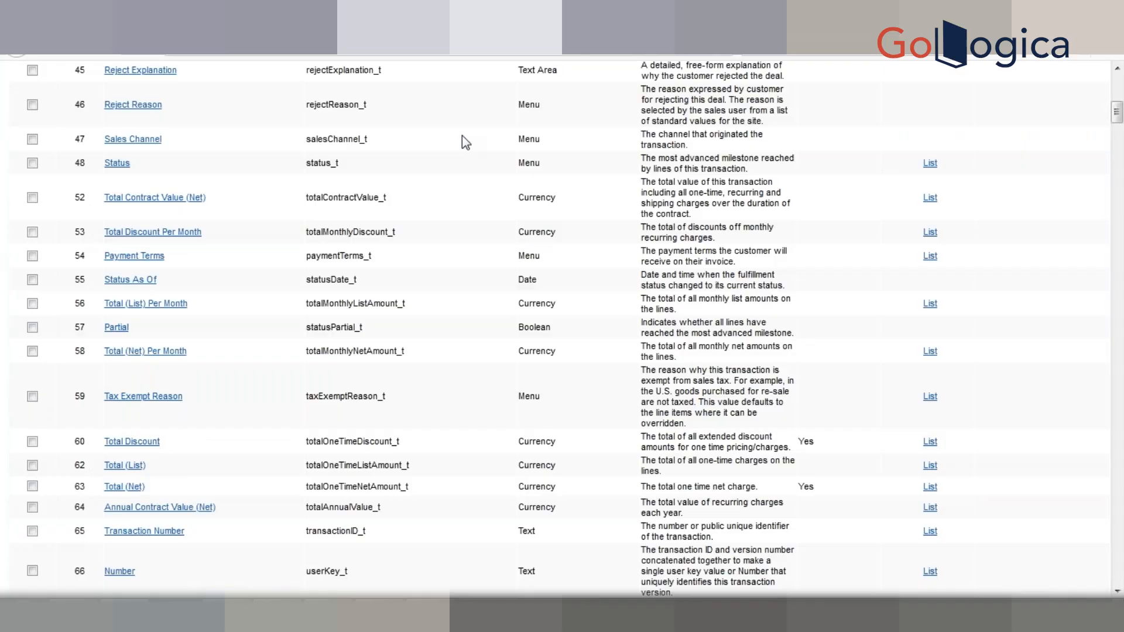
pyautogui.click(156, 306)
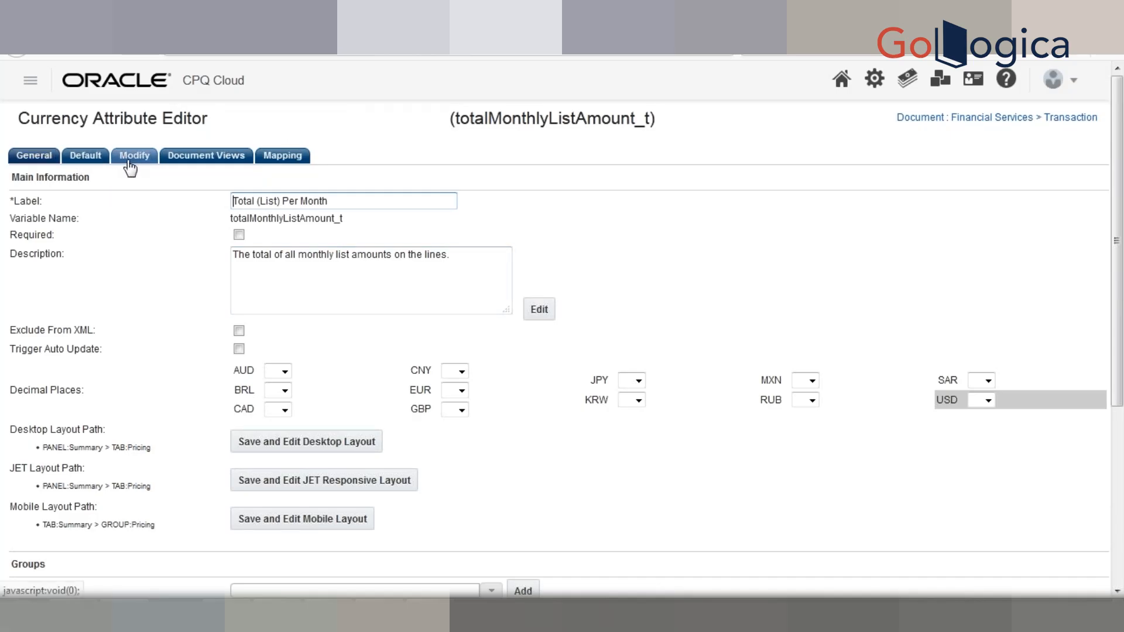
pyautogui.click(90, 160)
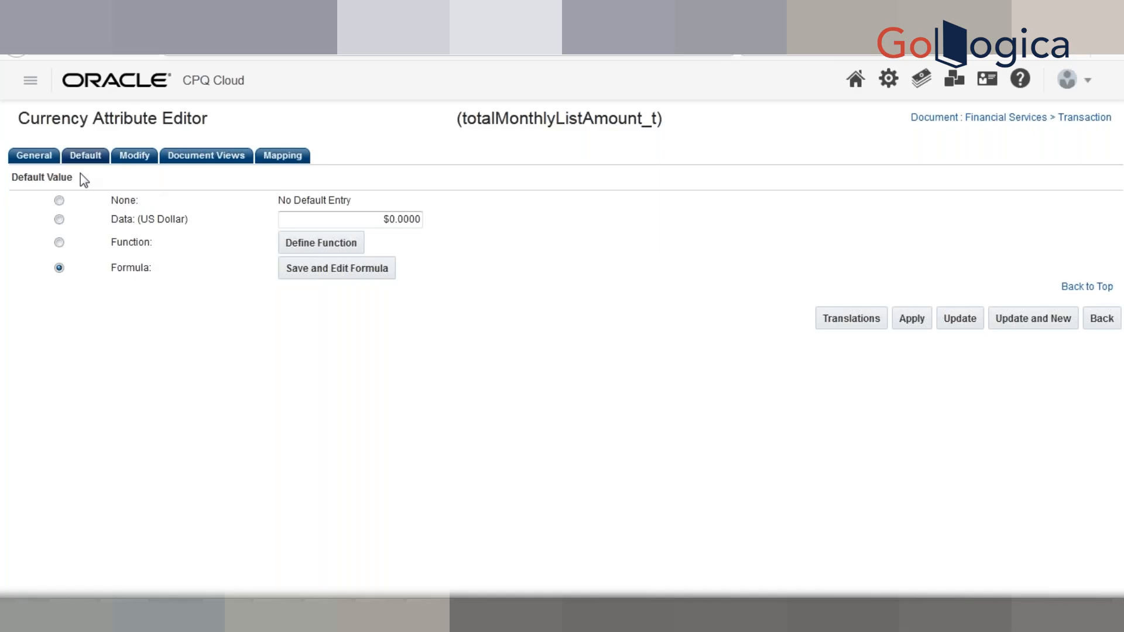
# - Highlight the variable name totalMonthlyListAmount_t, then point to 'attribute default' in the Excel notes
pyautogui.doubleClick(532, 118)
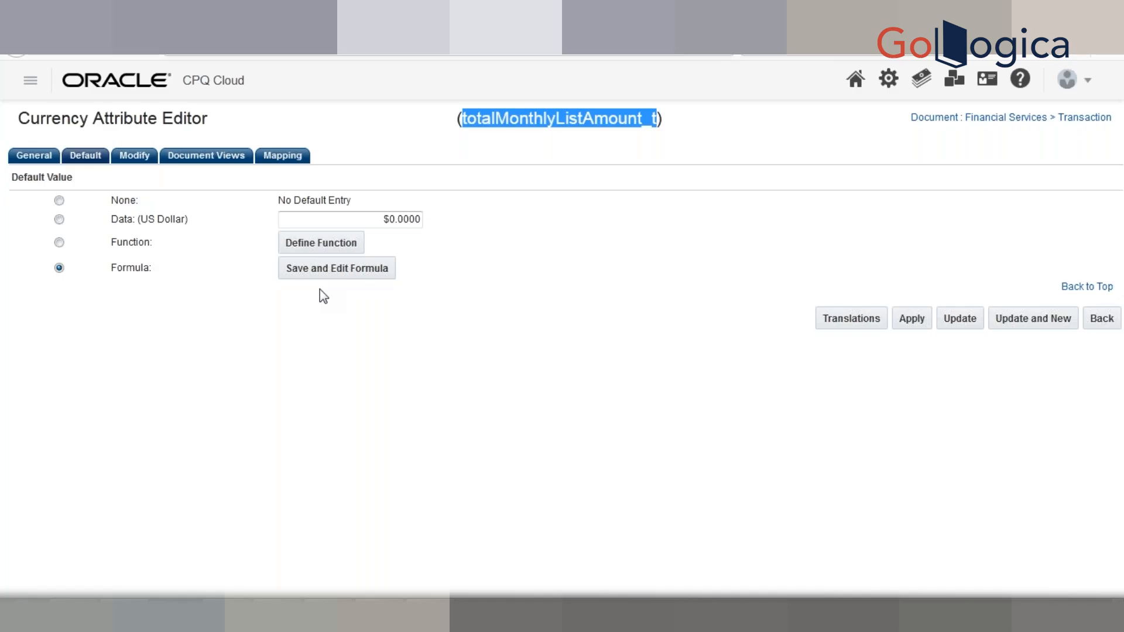
pyautogui.click(330, 420)
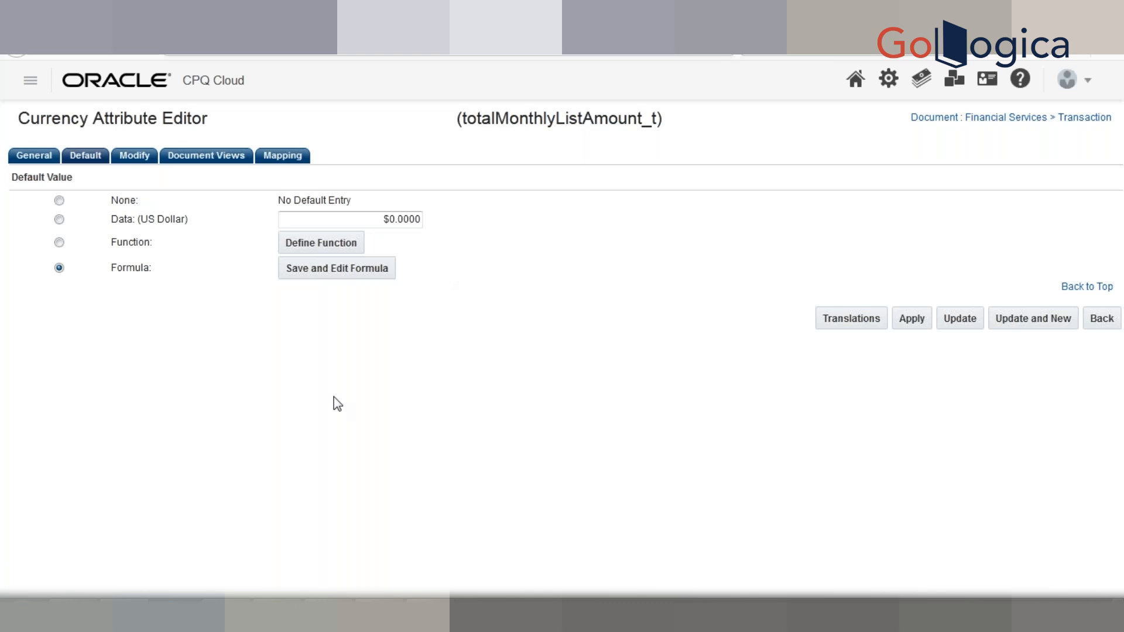
pyautogui.hotkey('alt', 'Tab')
pyautogui.click(205, 328)
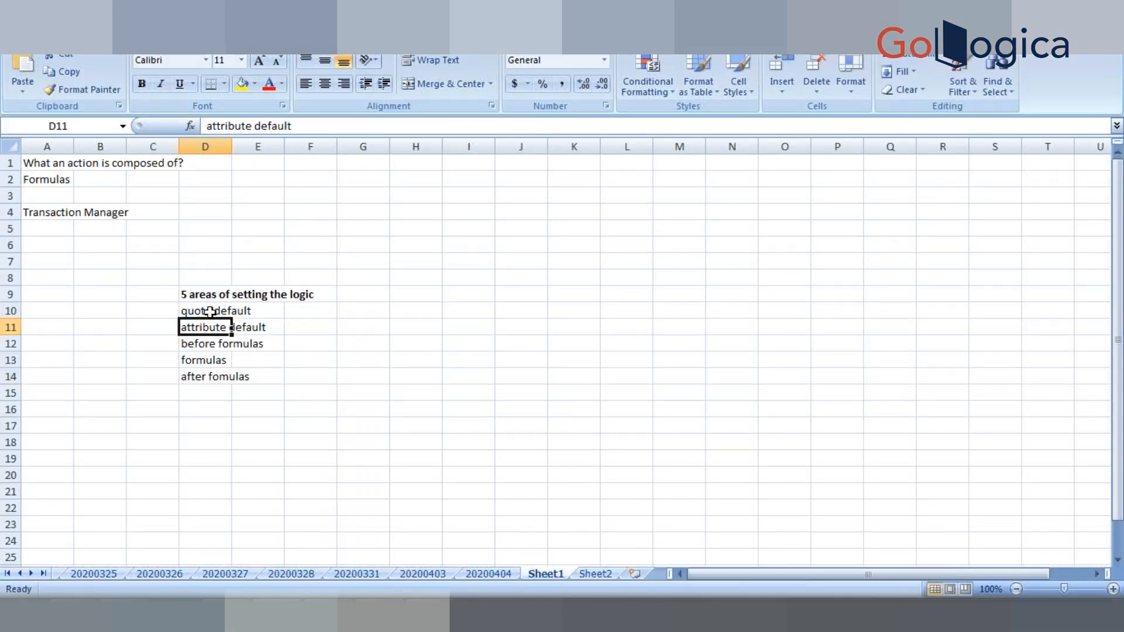
pyautogui.click(210, 312)
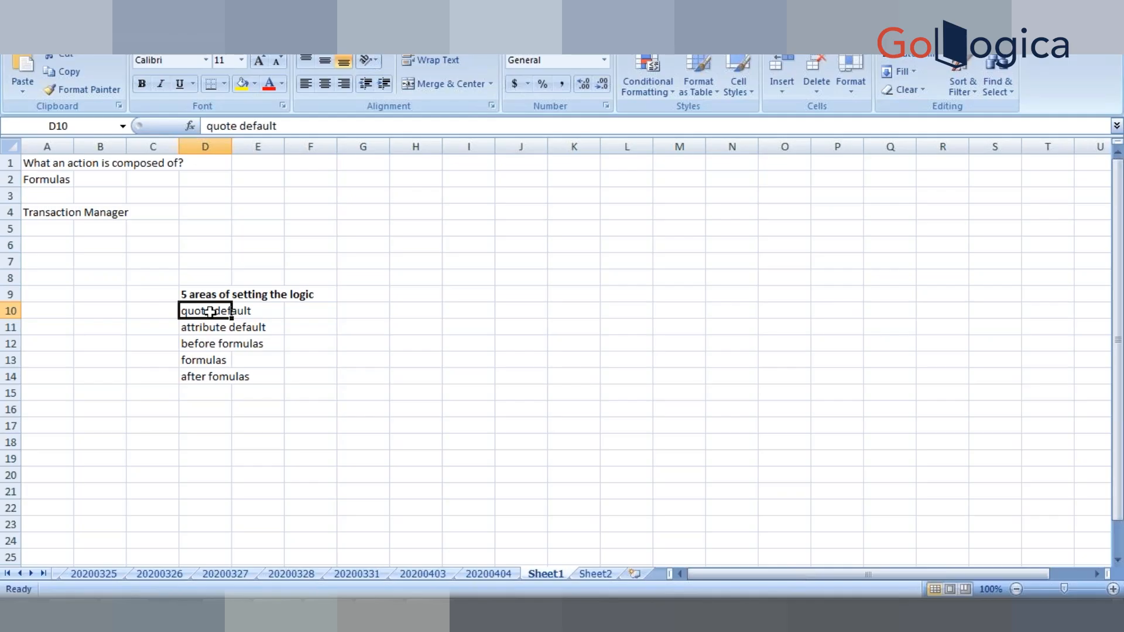
pyautogui.hotkey('alt', 'Tab')
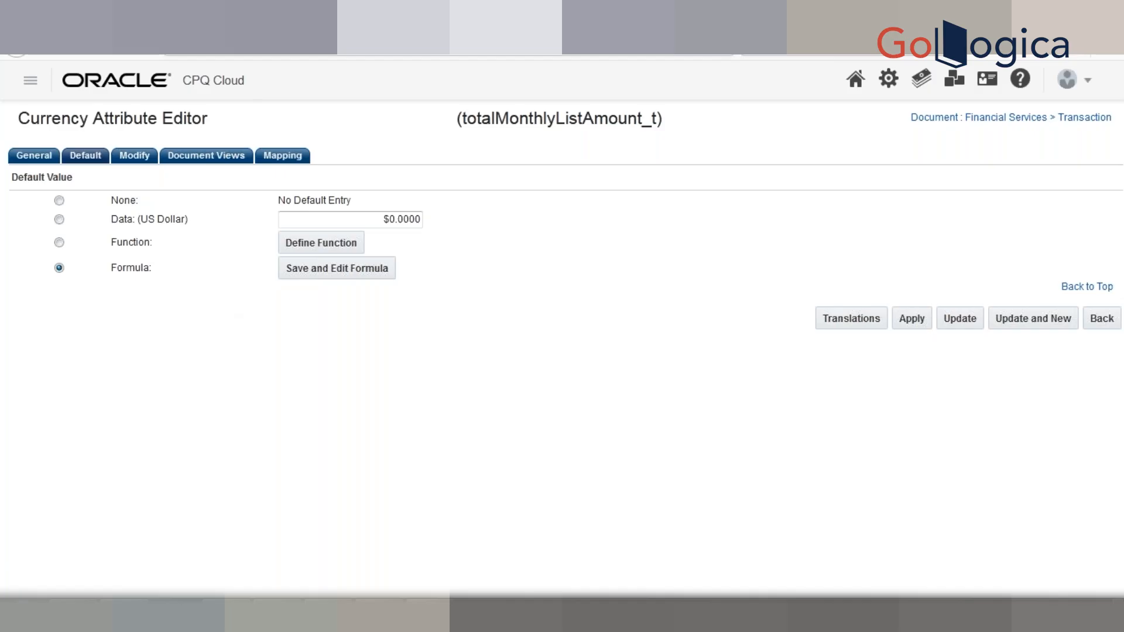
# - From the Administration Platform, open Process Definition in a new tab and the Financial Services Transaction document settings
pyautogui.click(281, 18)
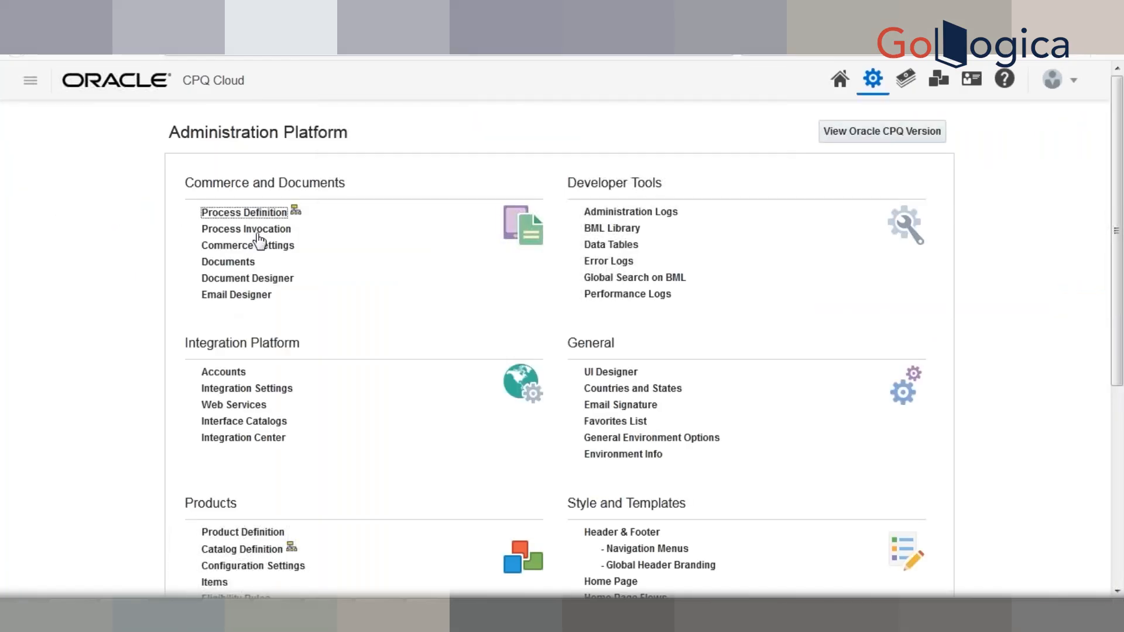
pyautogui.rightClick(252, 216)
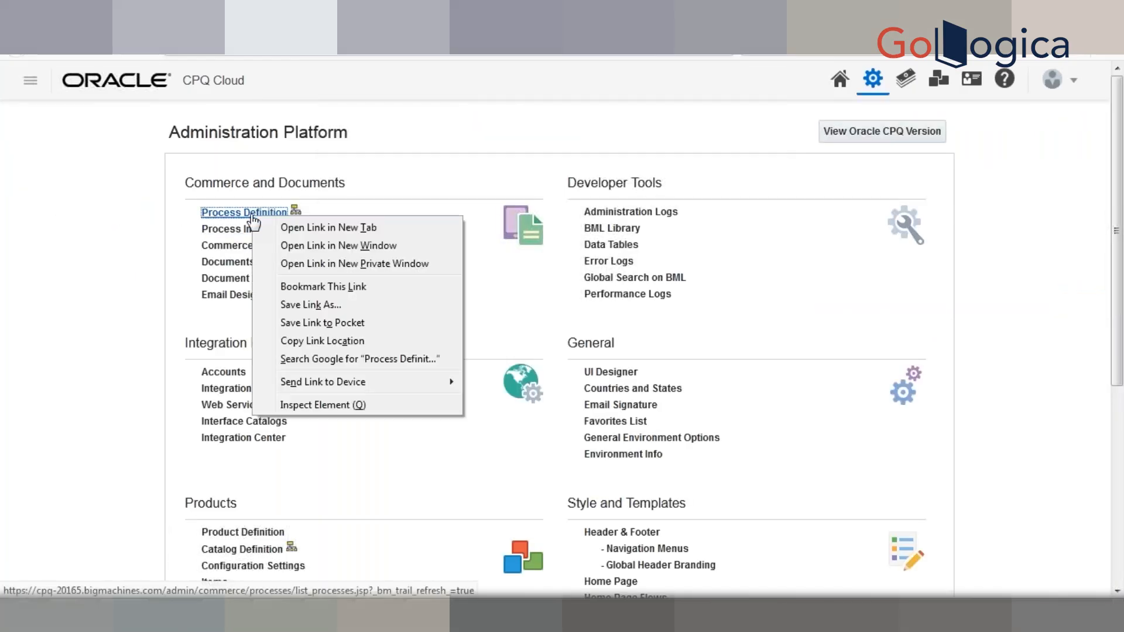
pyautogui.click(254, 222)
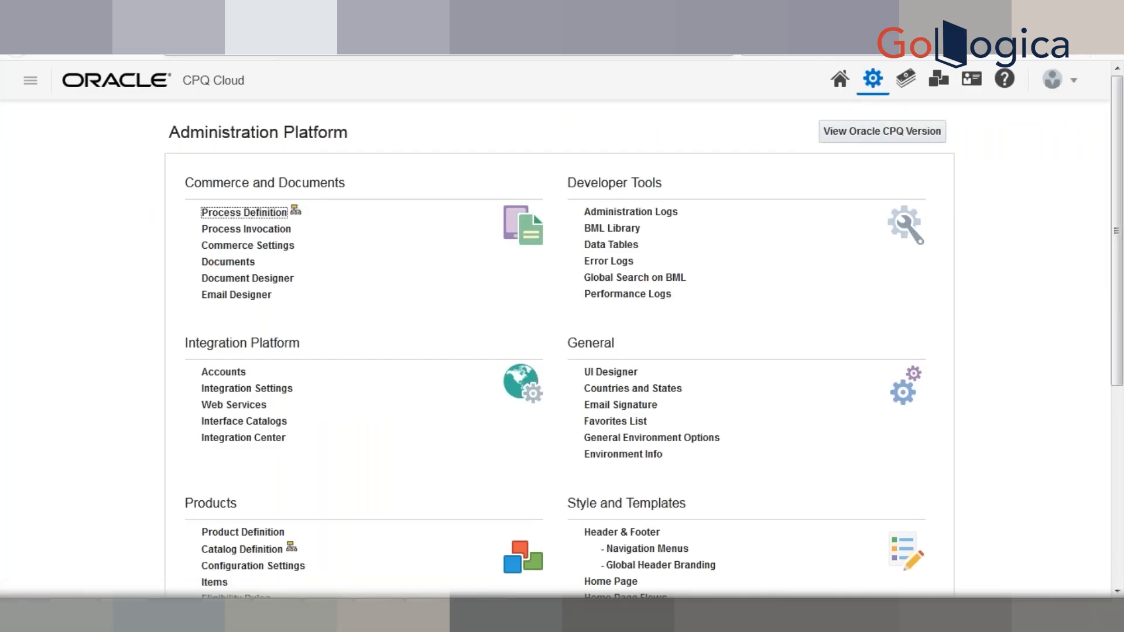
pyautogui.click(449, 18)
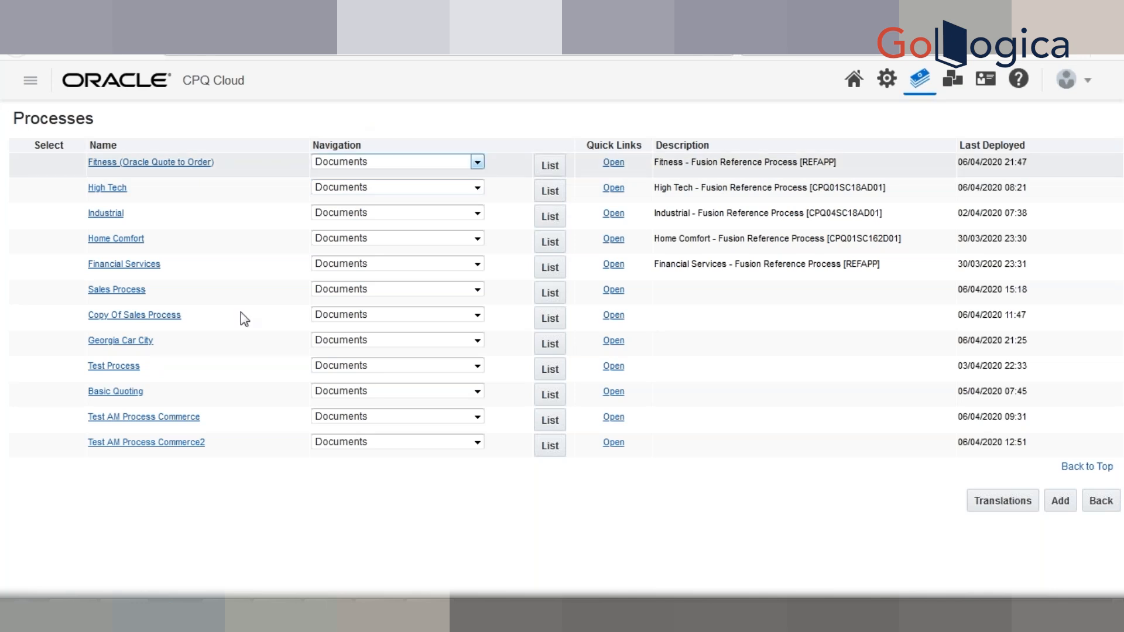
pyautogui.click(550, 271)
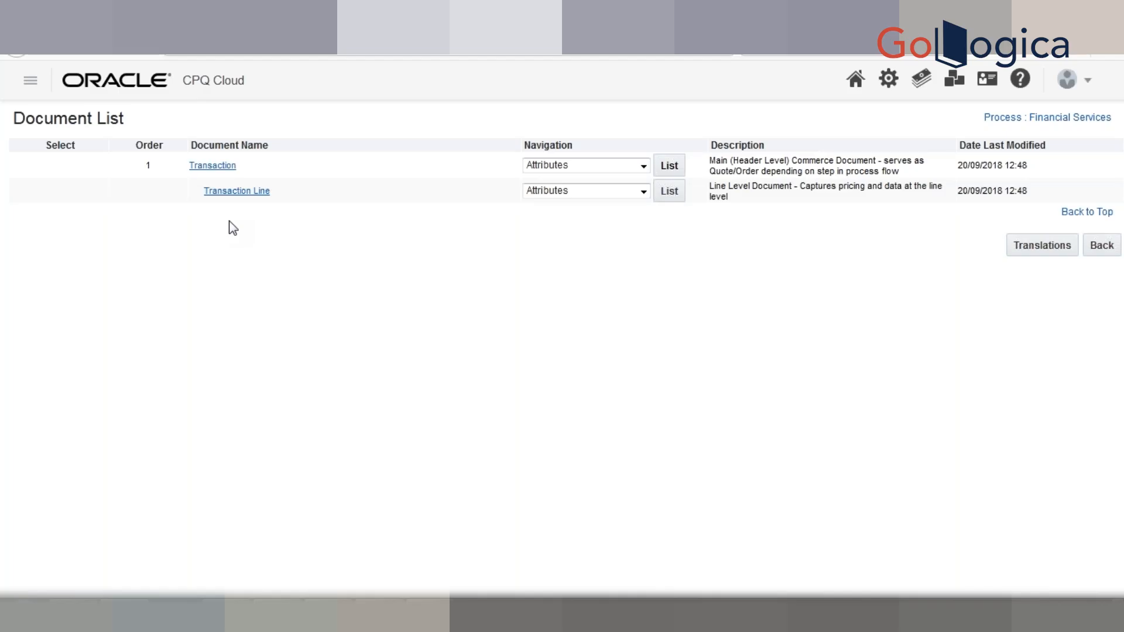
pyautogui.click(212, 170)
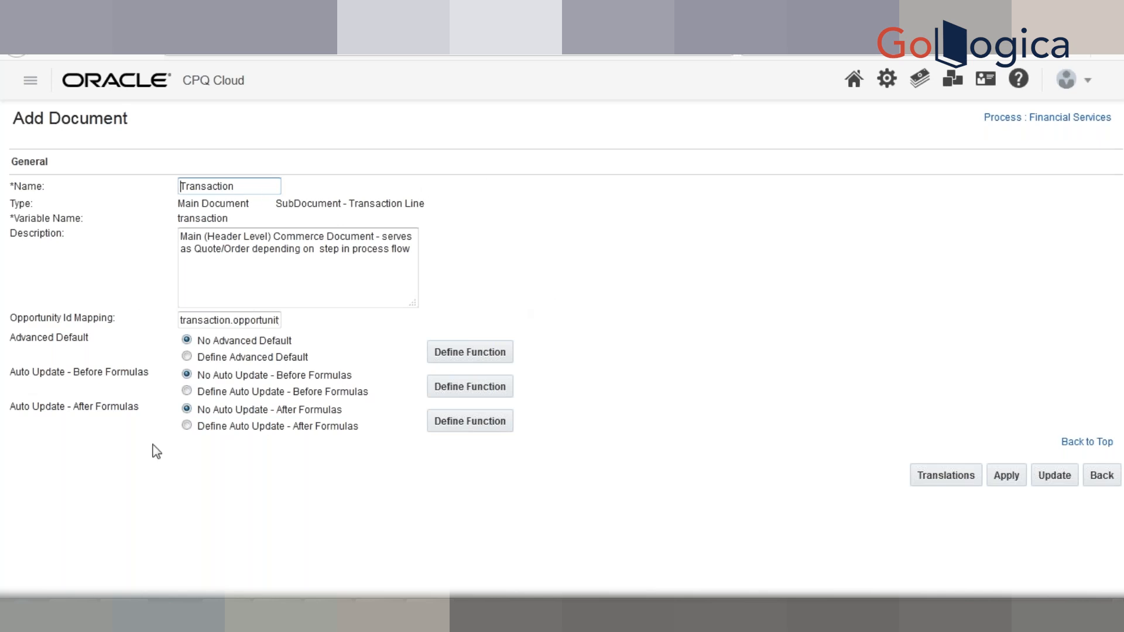
# - Set Advanced Default to 'Define Advanced Default' after dismissing the must-be-selected warning, then define its function
pyautogui.tripleClick(28, 340)
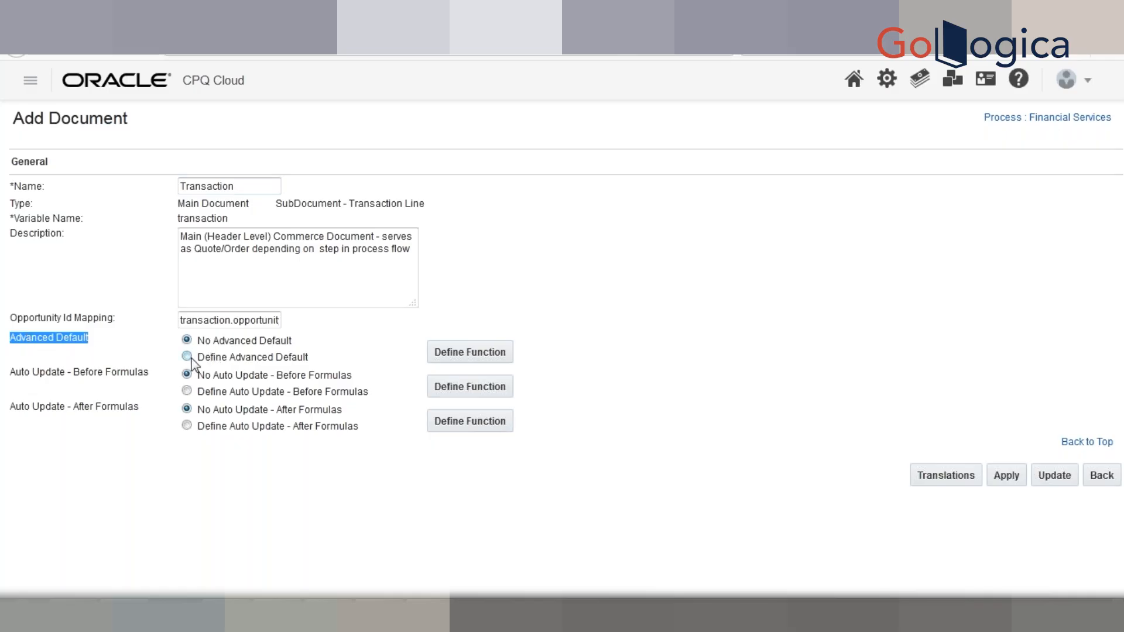
pyautogui.click(455, 358)
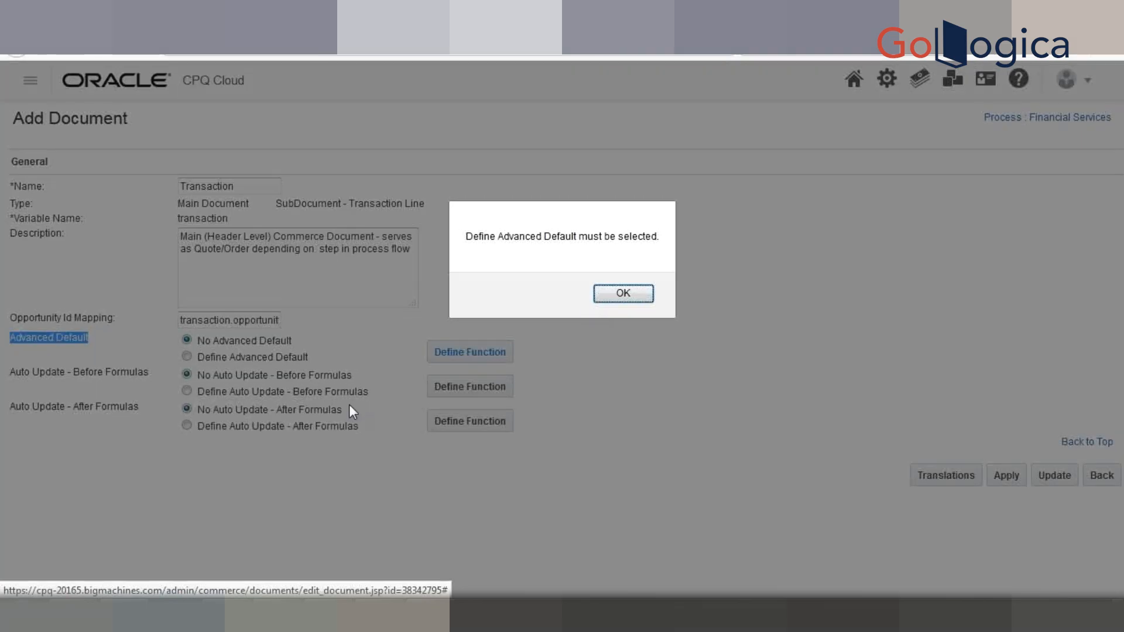
pyautogui.click(602, 302)
pyautogui.click(186, 356)
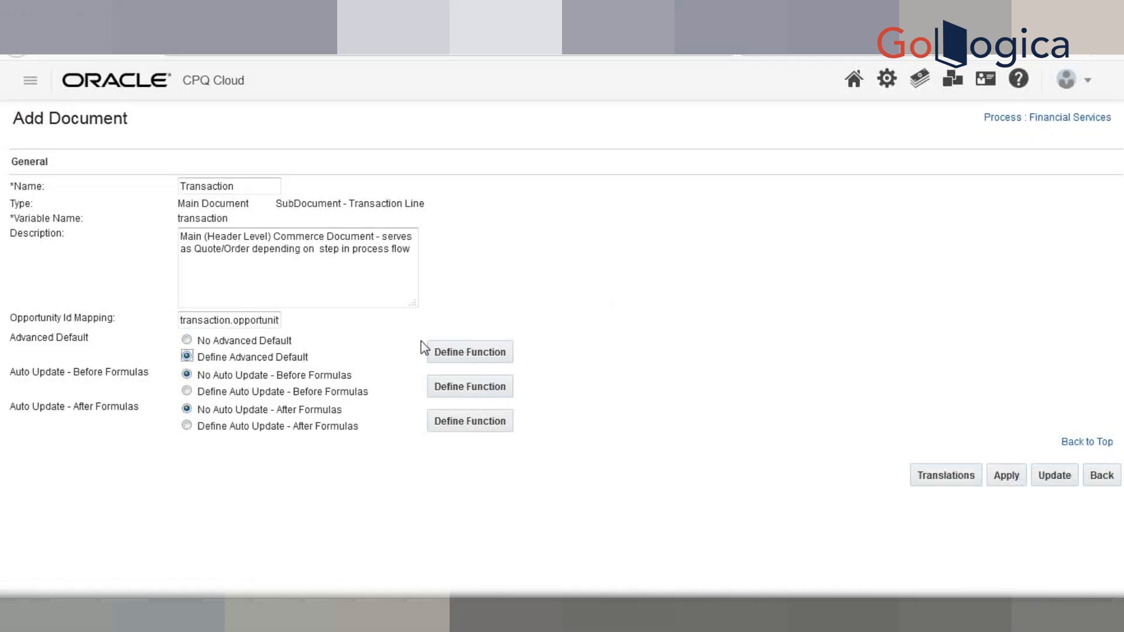
pyautogui.click(459, 353)
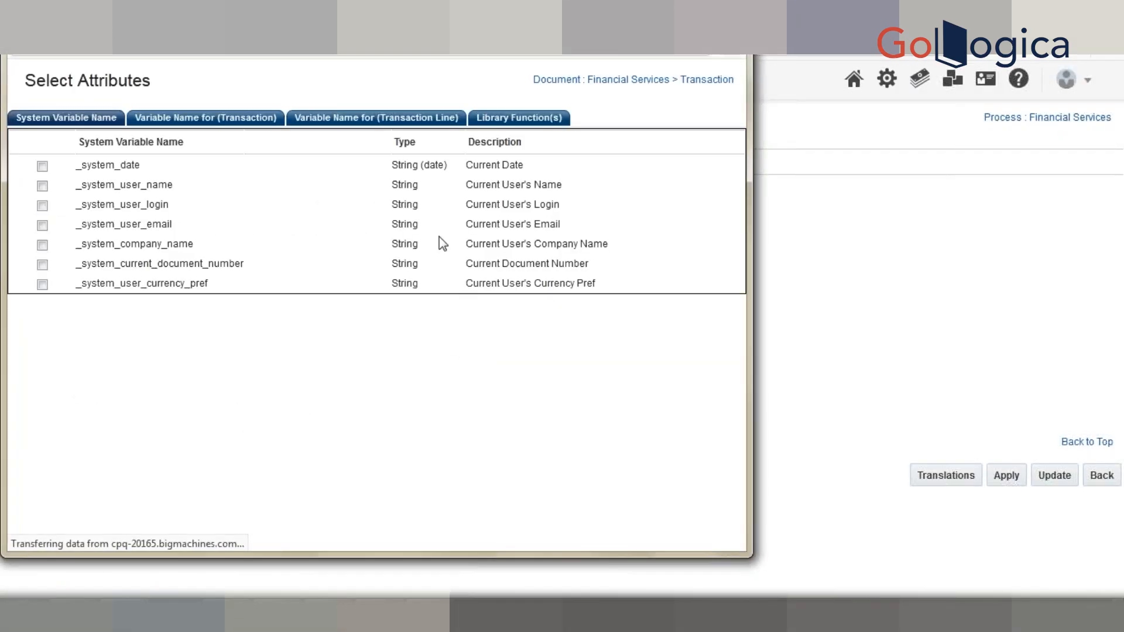
# - Look through the library function, transaction line and transaction variable lists, then return to system variables
pyautogui.moveTo(736, 124); pyautogui.dragTo(735, 123)
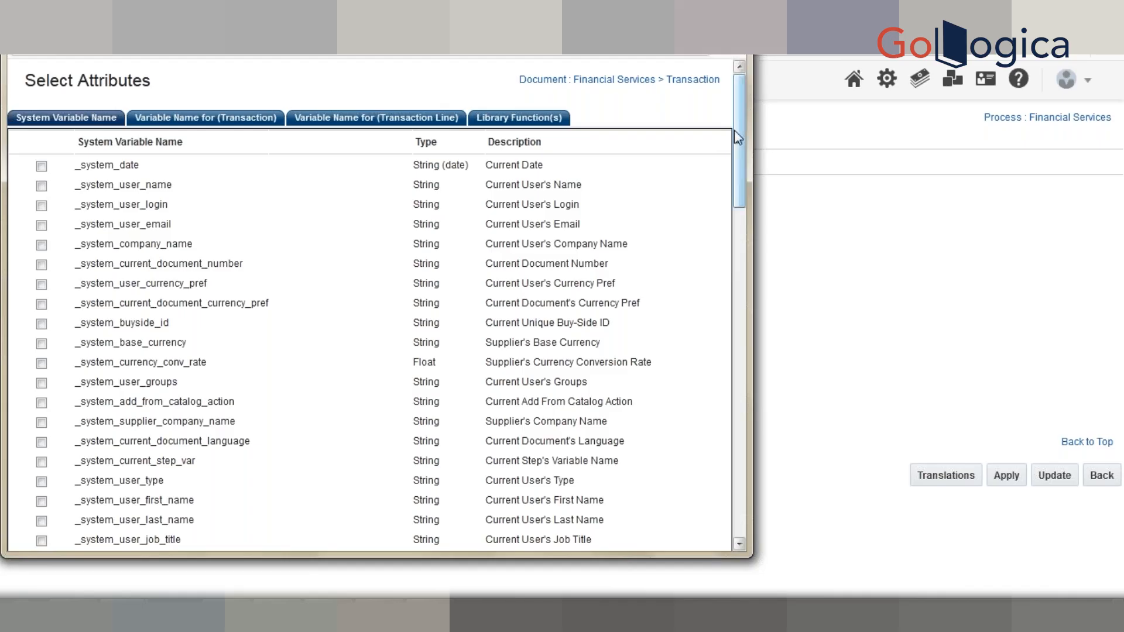
pyautogui.moveTo(738, 142); pyautogui.dragTo(741, 95)
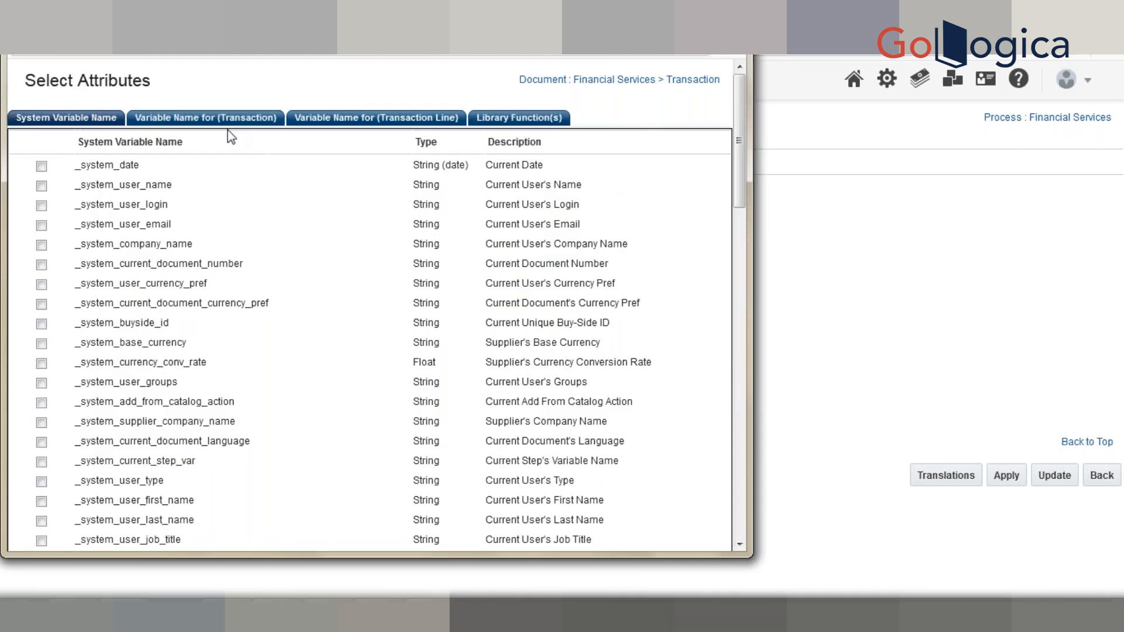
pyautogui.click(508, 120)
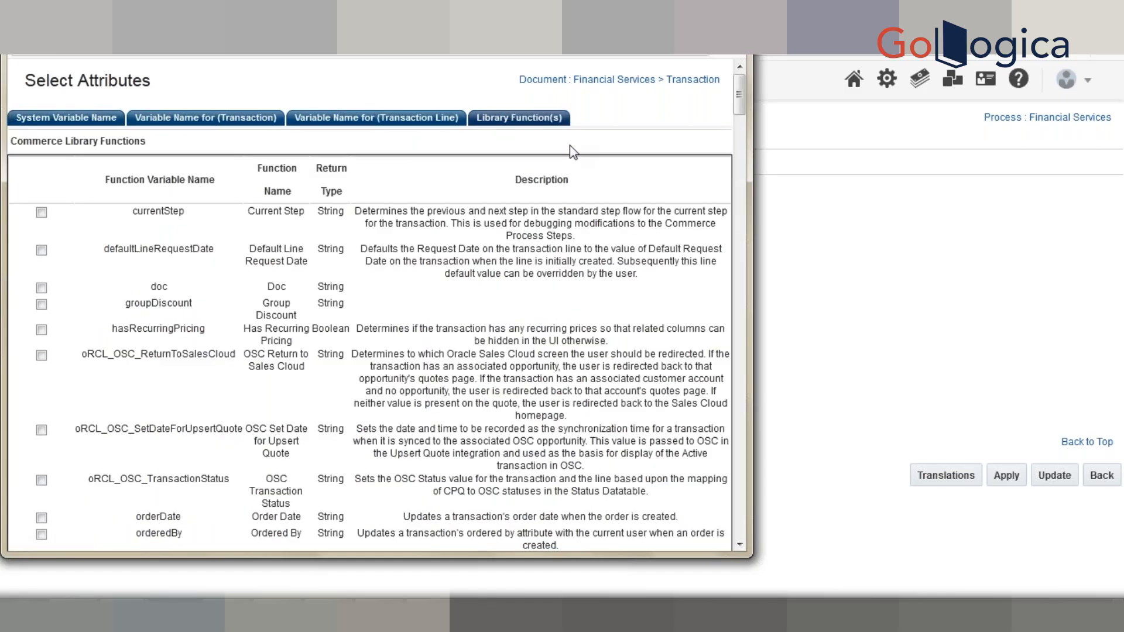
pyautogui.click(316, 118)
pyautogui.click(193, 117)
pyautogui.click(94, 117)
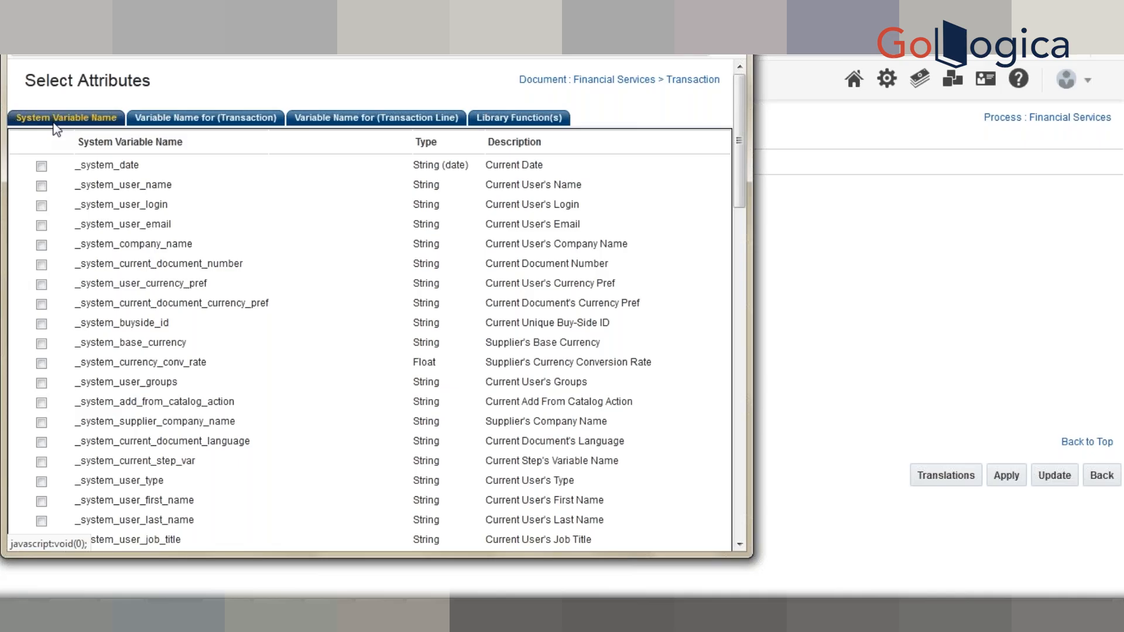
# - Tick _system_current_document_number, _system_company_name, _system_user_email and _system_user_login as function attributes
pyautogui.doubleClick(128, 263)
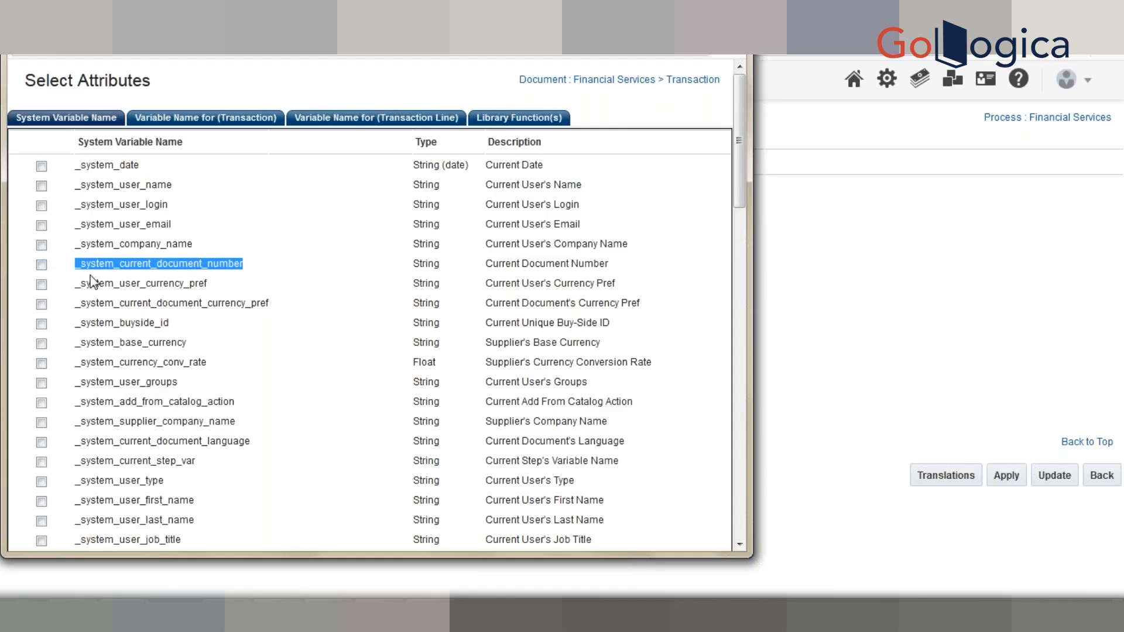
pyautogui.click(41, 265)
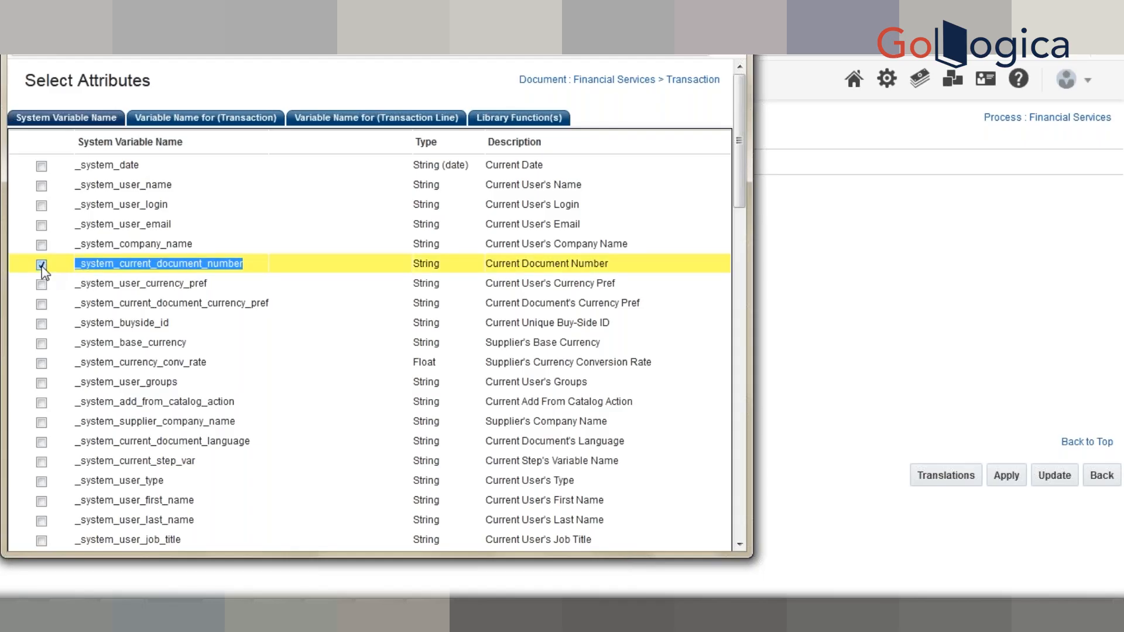
pyautogui.click(41, 245)
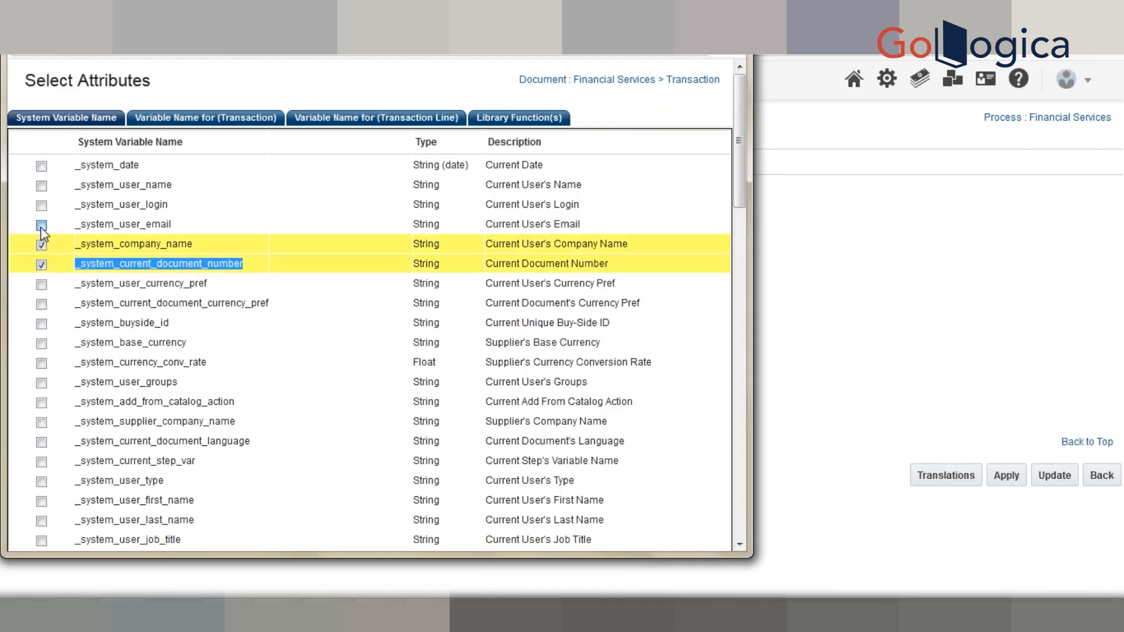
pyautogui.click(41, 225)
pyautogui.click(41, 206)
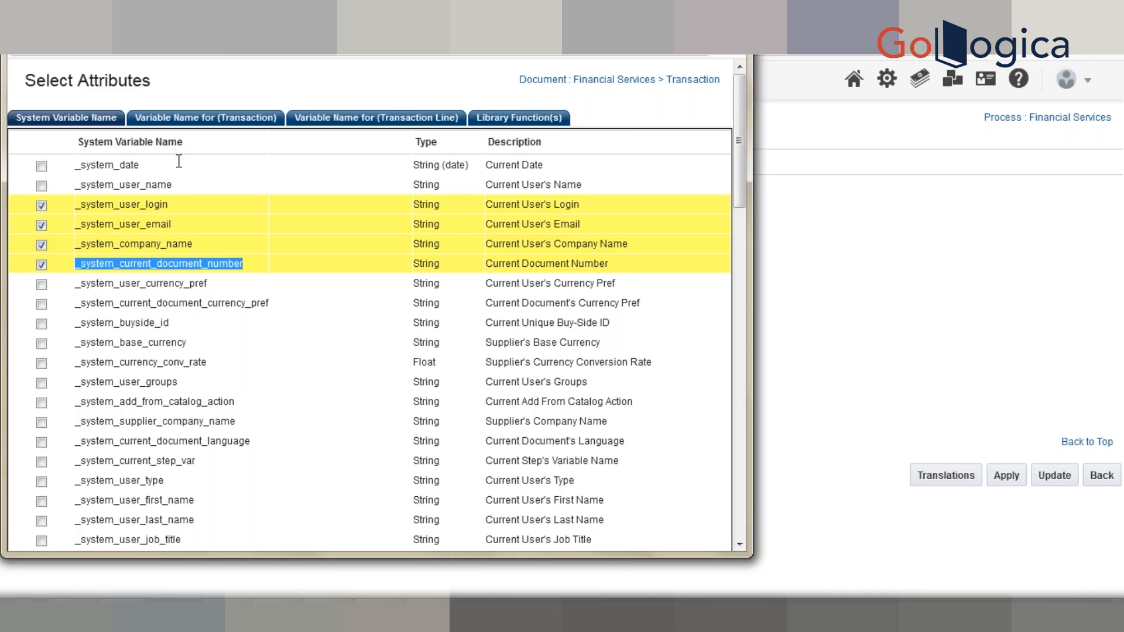
# - Browse the transaction, transaction line and library function lists, scrolling down to the bottom of the window
pyautogui.click(210, 119)
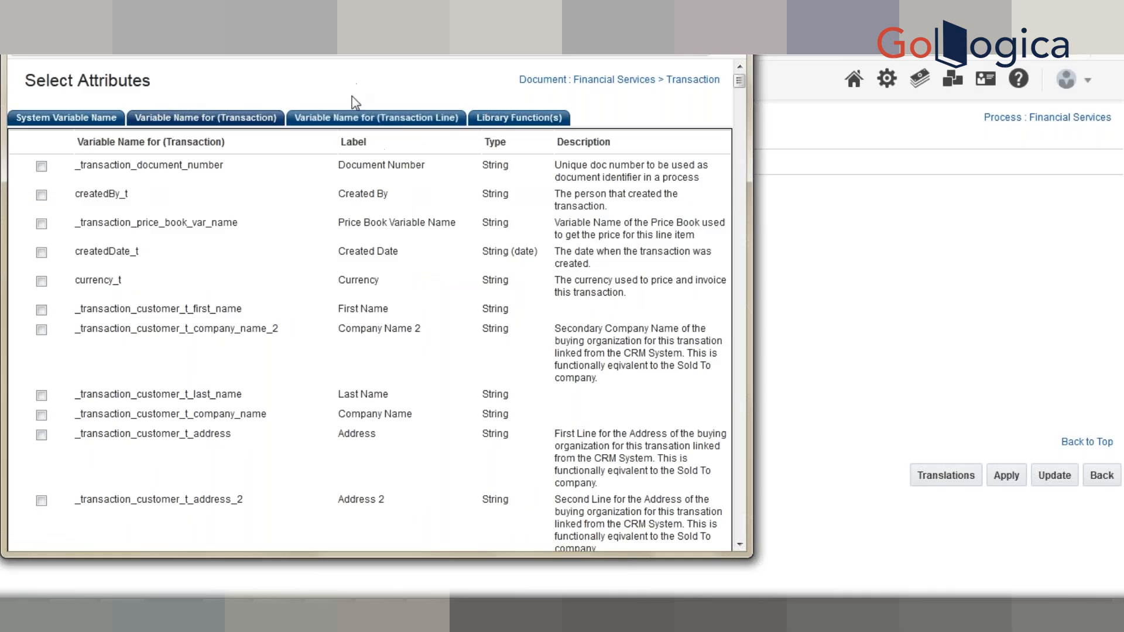
pyautogui.click(355, 120)
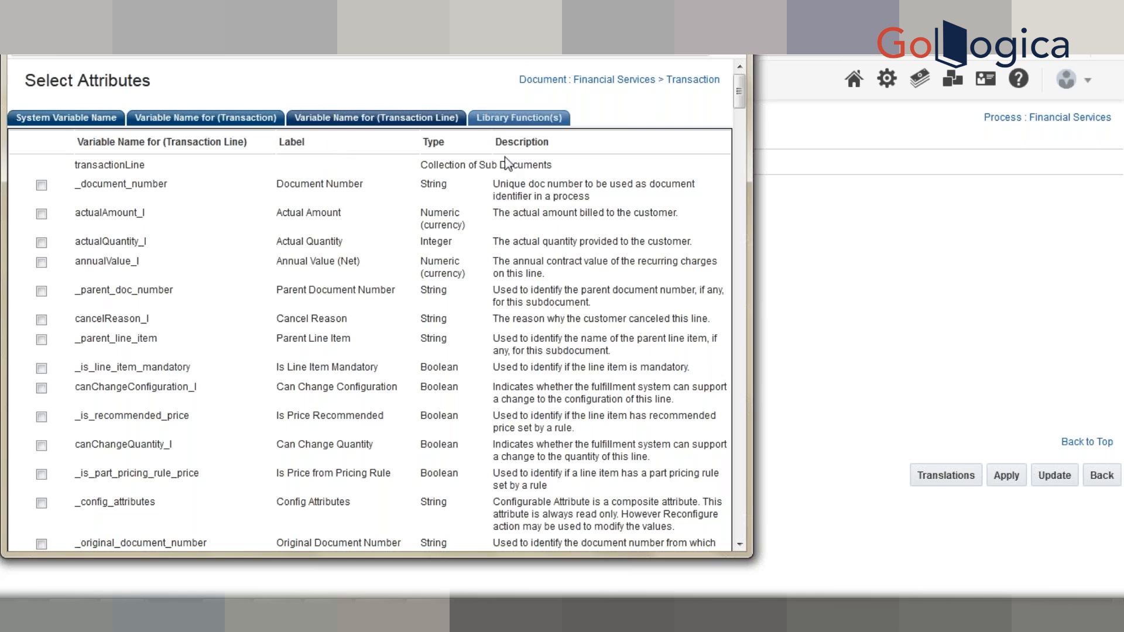
pyautogui.click(507, 119)
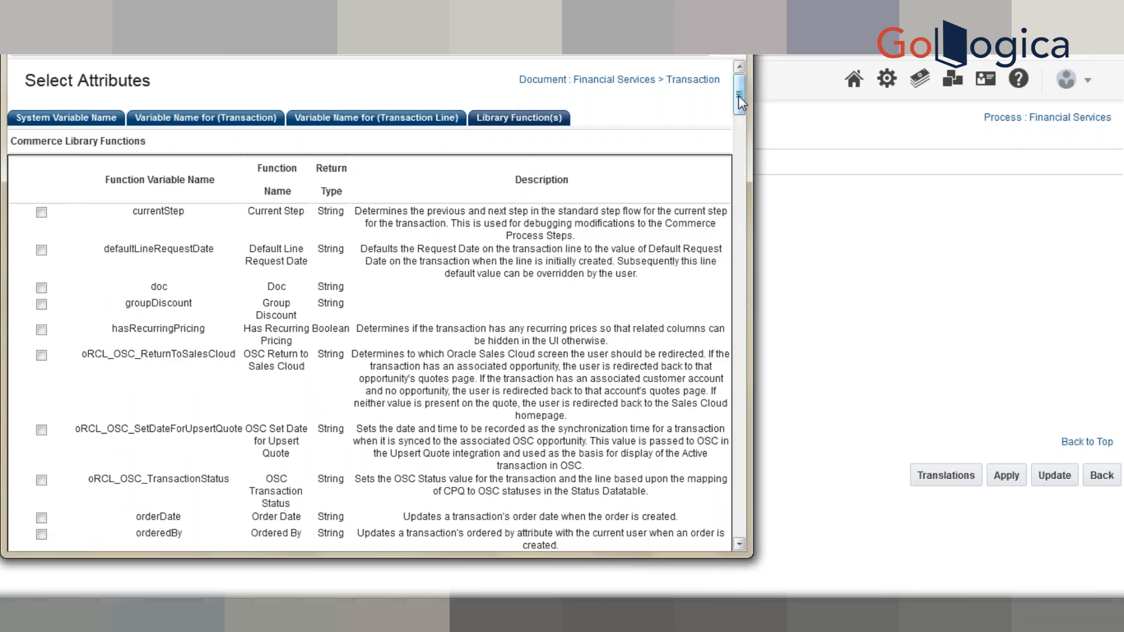
pyautogui.moveTo(740, 104); pyautogui.dragTo(739, 590)
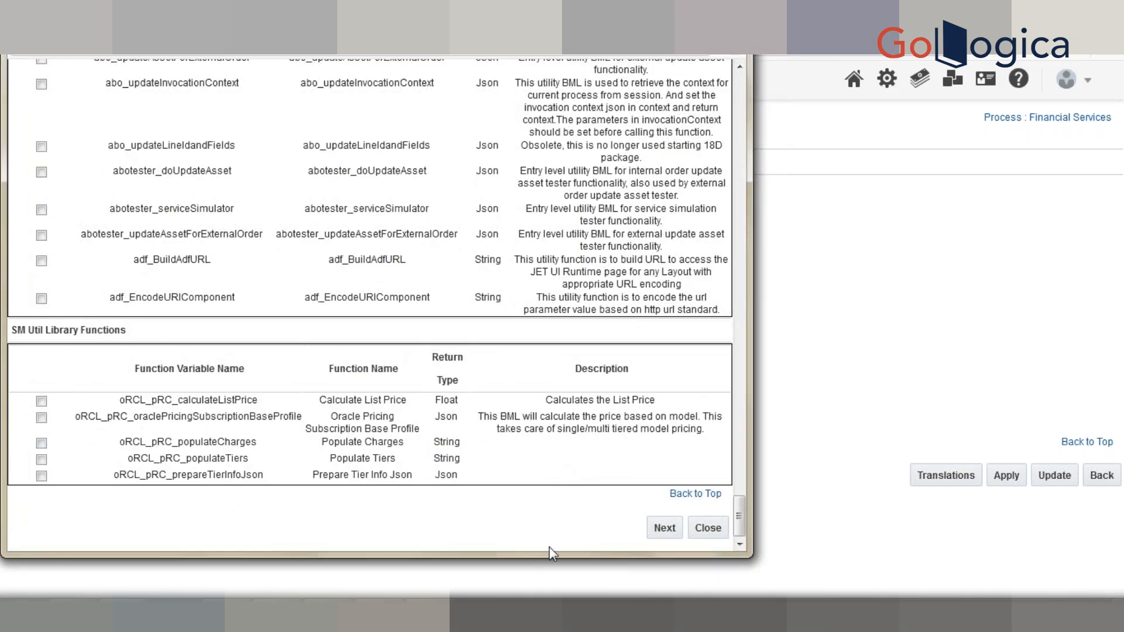
# - Open the BML Editor with the four chosen system attributes, look through it, then close the popup
pyautogui.click(665, 529)
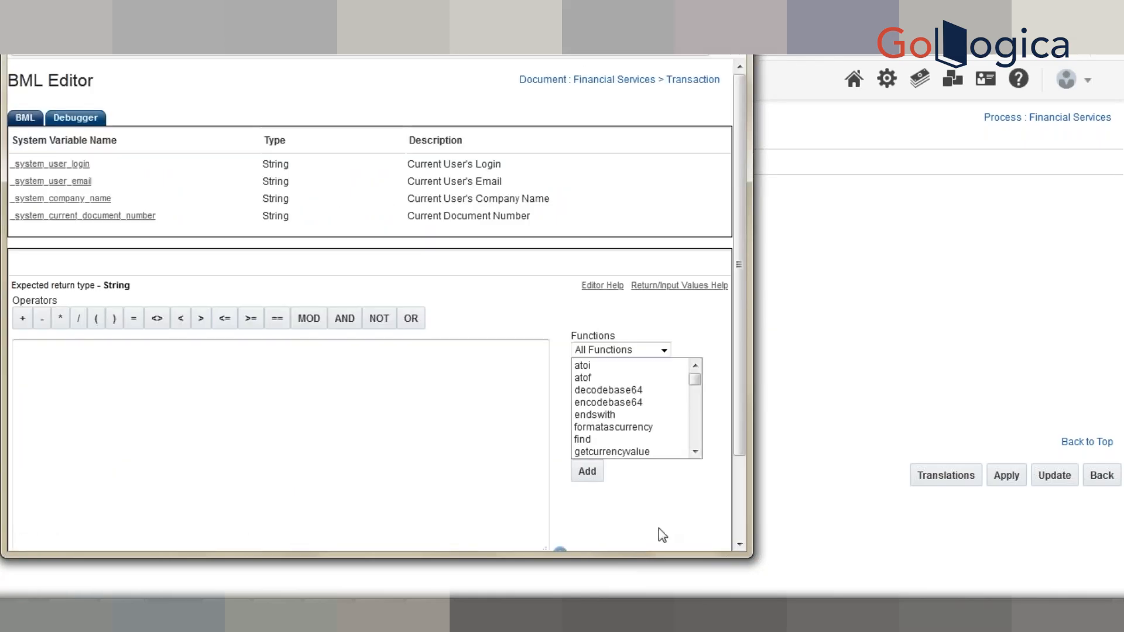
pyautogui.moveTo(738, 307); pyautogui.dragTo(735, 422)
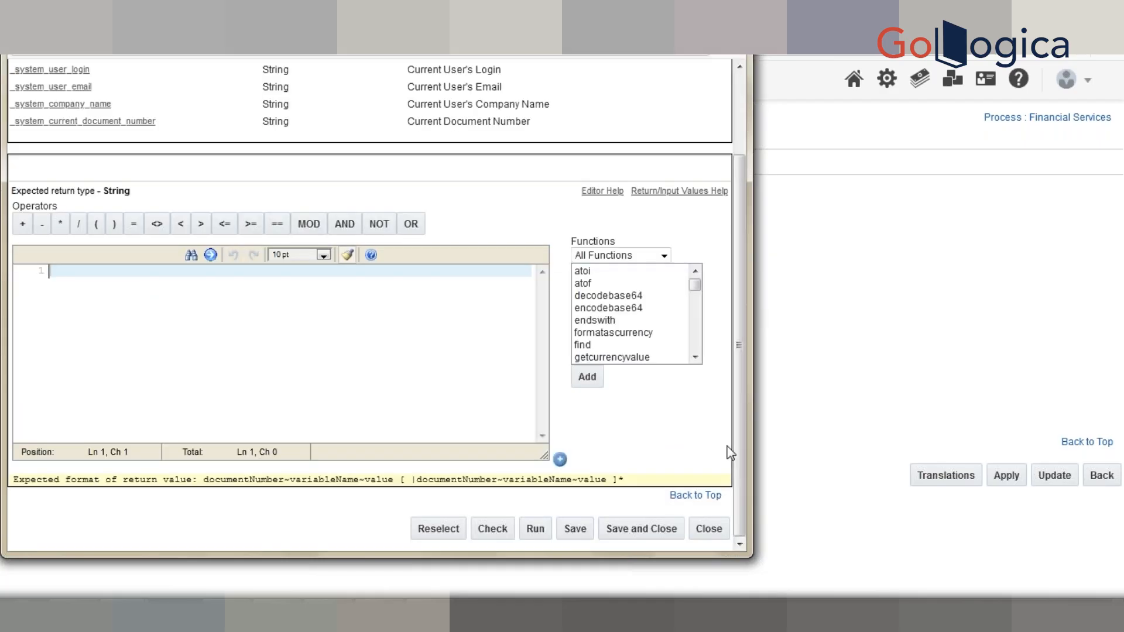
pyautogui.scroll(3, 739, 448)
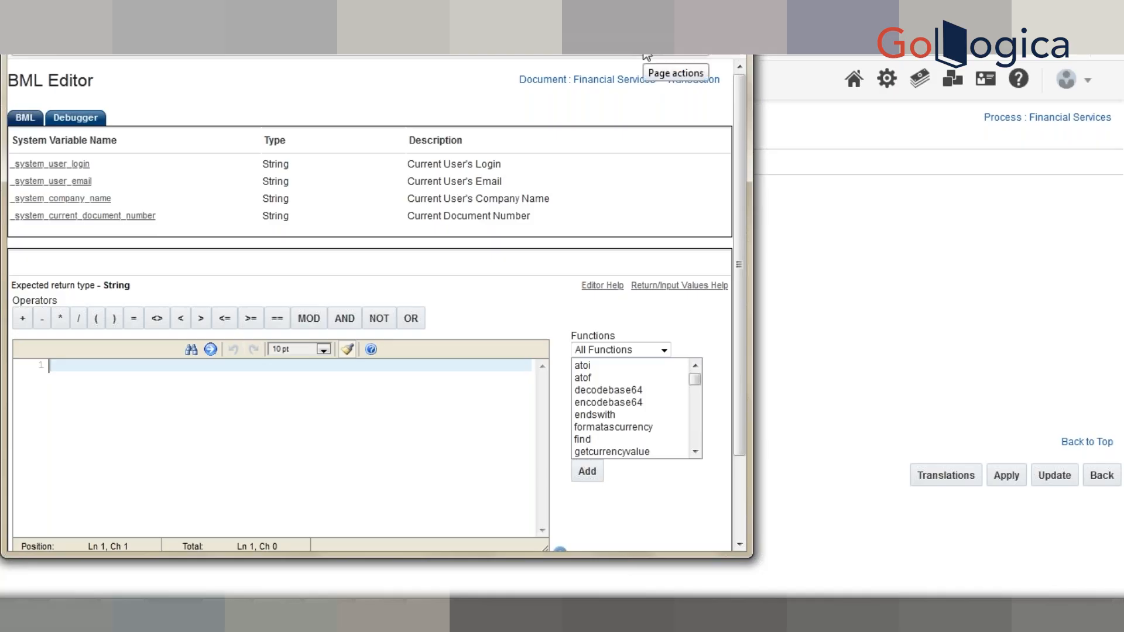
pyautogui.hotkey('alt', 'F4')
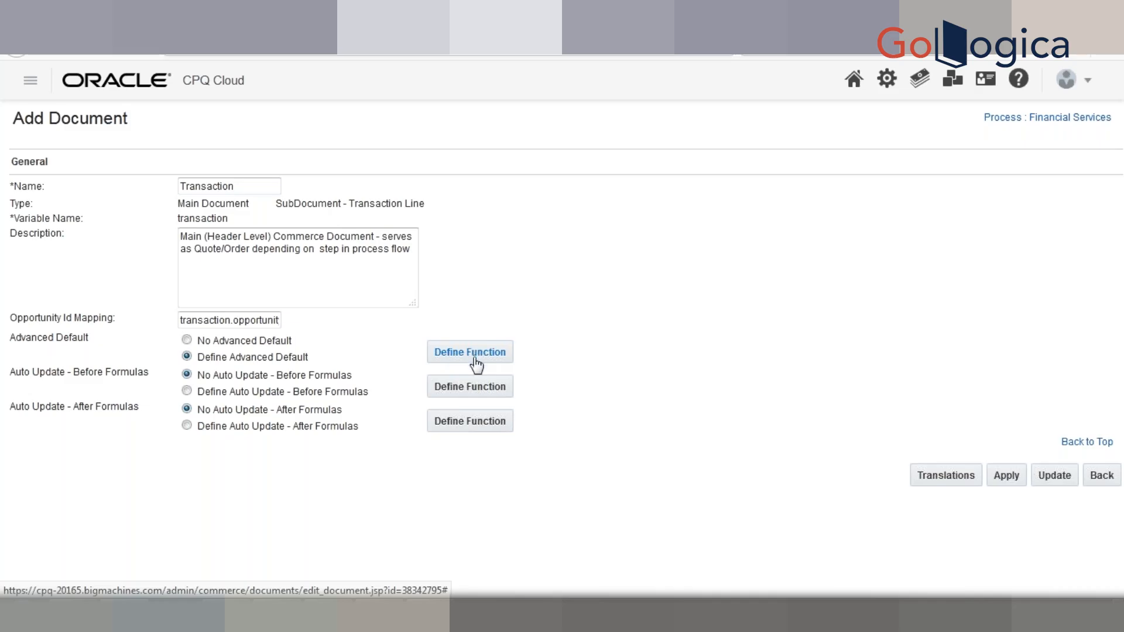
# - Define the Advanced Default function with only _transaction_customer_t_first_name as input and proceed to the BML Editor
pyautogui.click(470, 352)
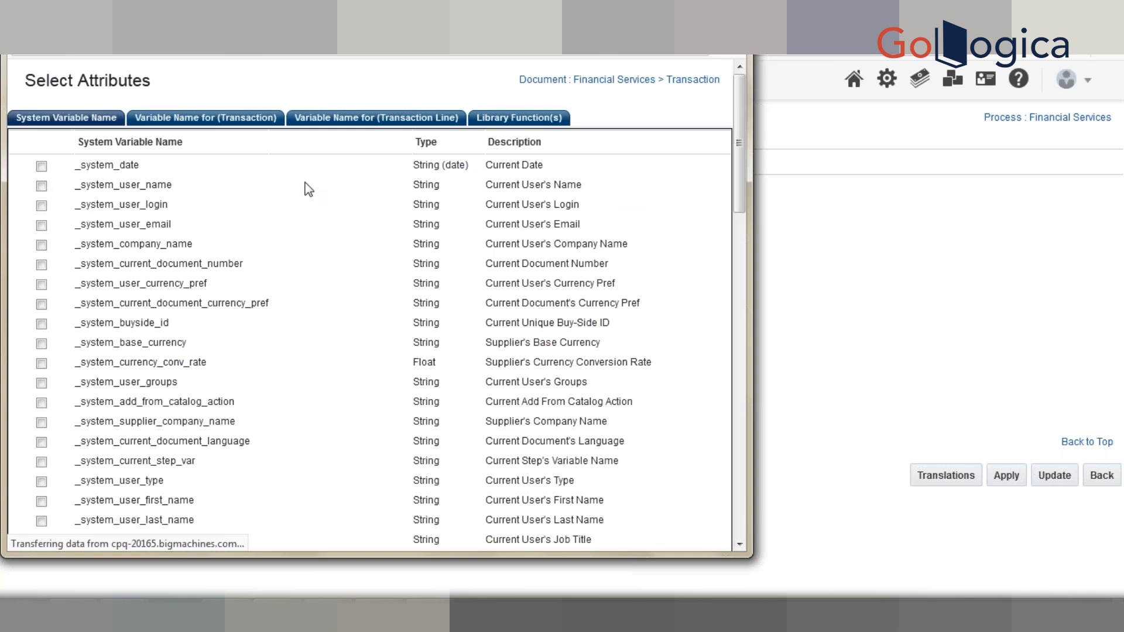
pyautogui.click(210, 121)
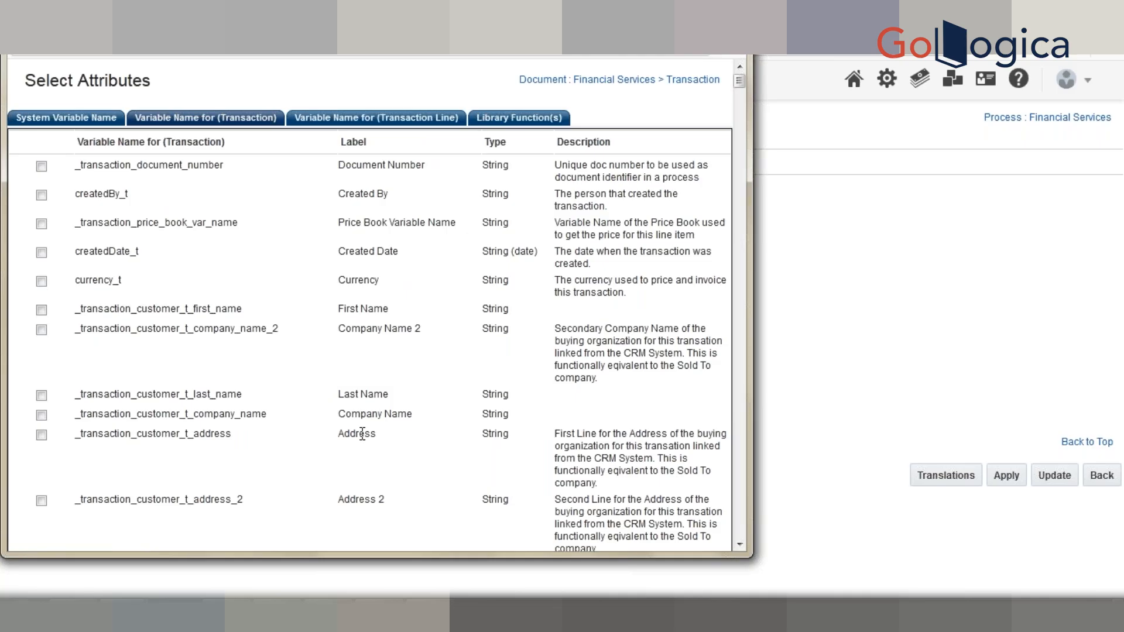
pyautogui.scroll(-2, 363, 434)
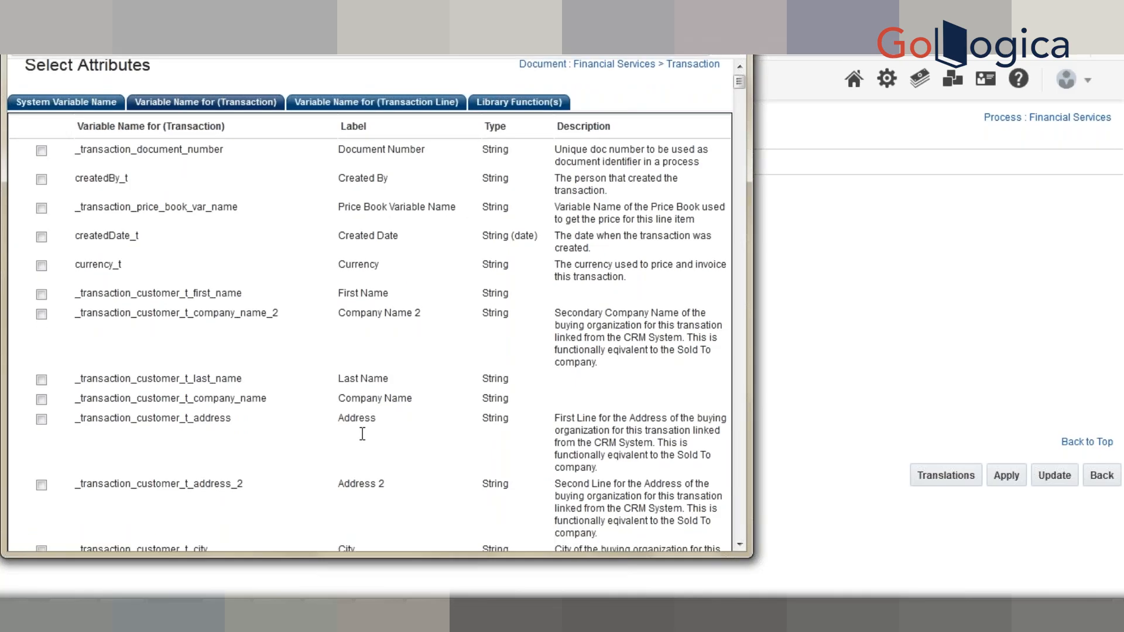
pyautogui.doubleClick(130, 224)
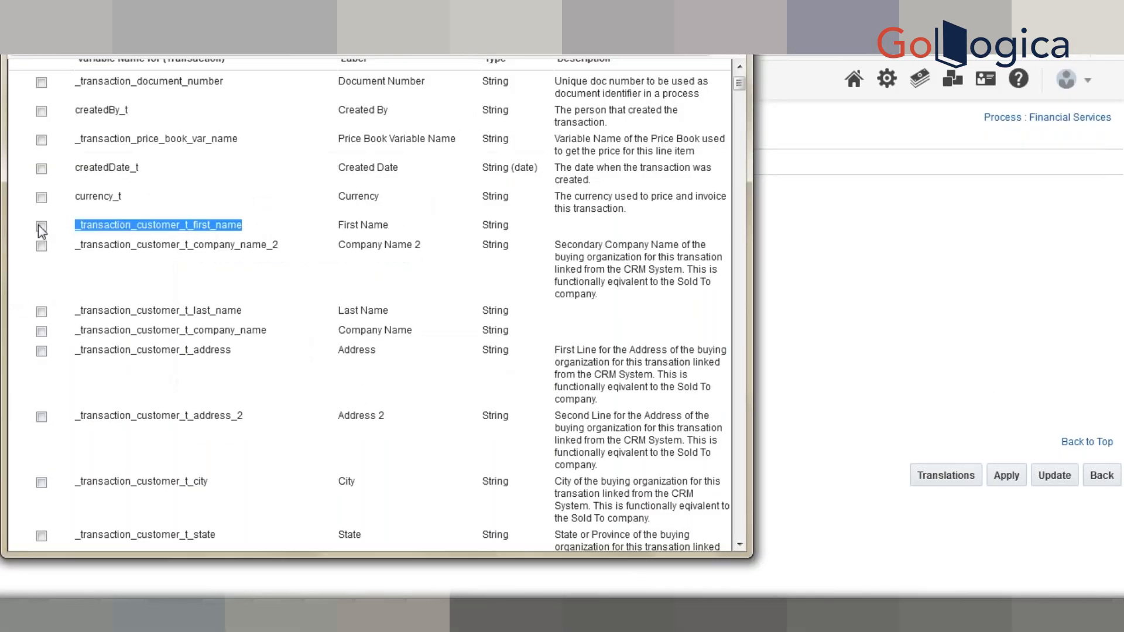
pyautogui.click(41, 226)
pyautogui.click(341, 354)
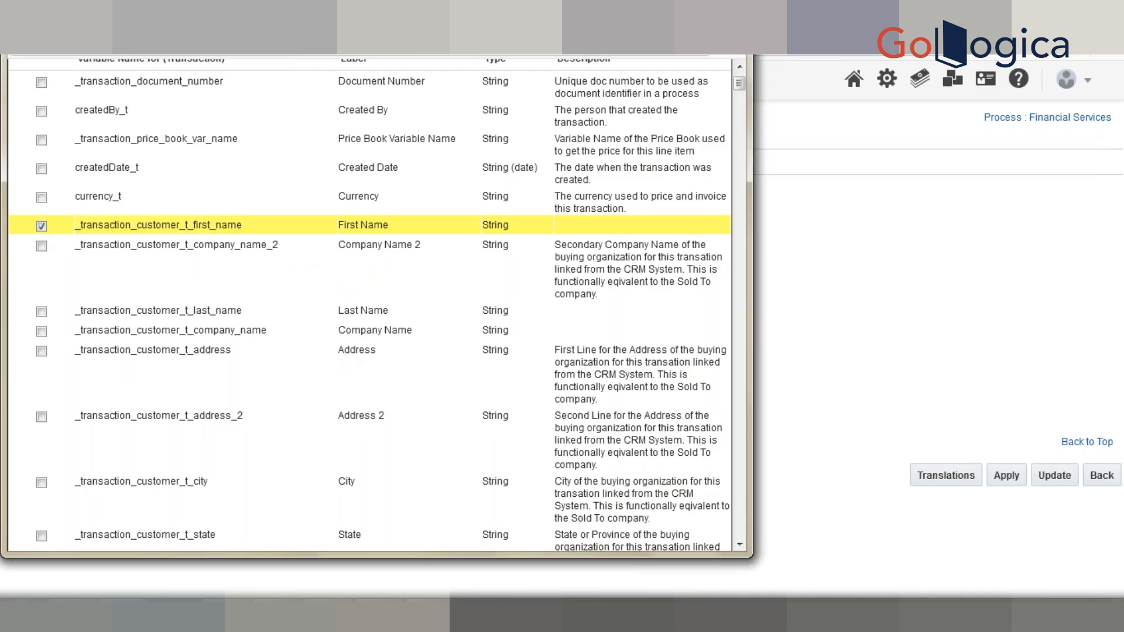
pyautogui.press('End')
pyautogui.click(665, 528)
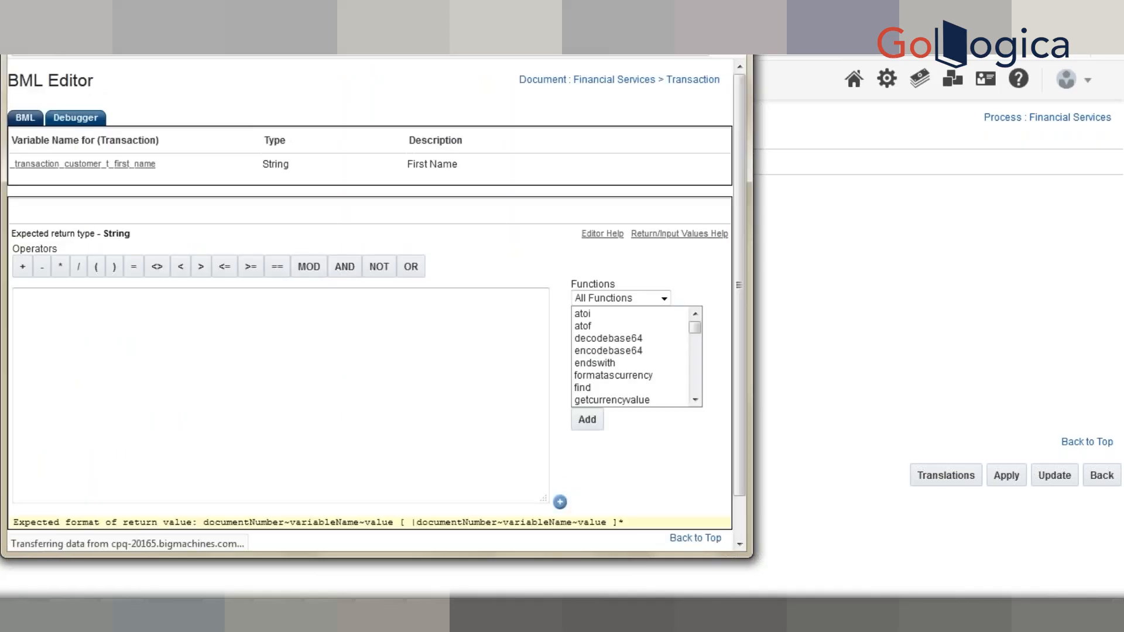
pyautogui.moveTo(745, 334); pyautogui.dragTo(743, 374)
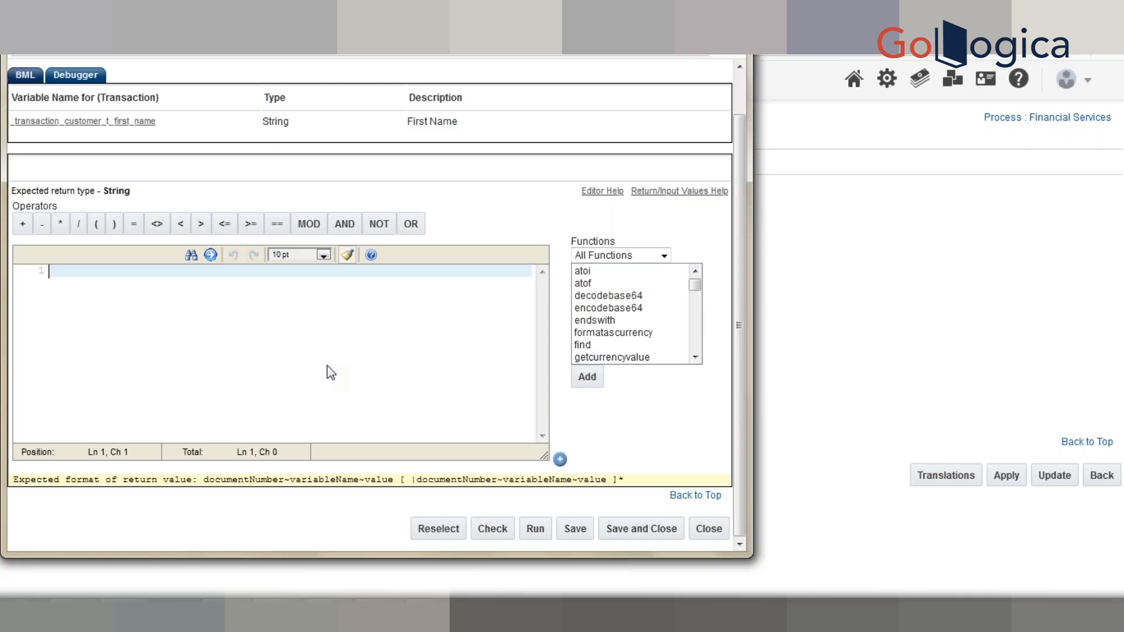
# - In Notepad++, write return "docmun~attrVarname~value"; on line 1
pyautogui.hotkey('alt', 'Tab')
pyautogui.press('Tab')
pyautogui.press('Tab')
pyautogui.write('retur')
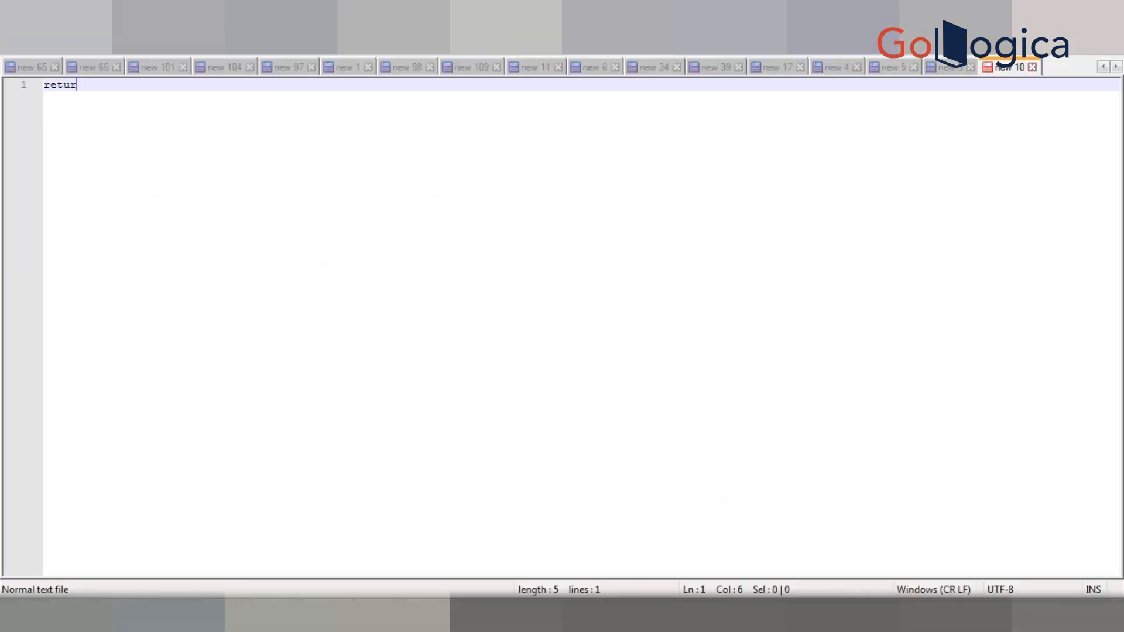
pyautogui.write('n "";')
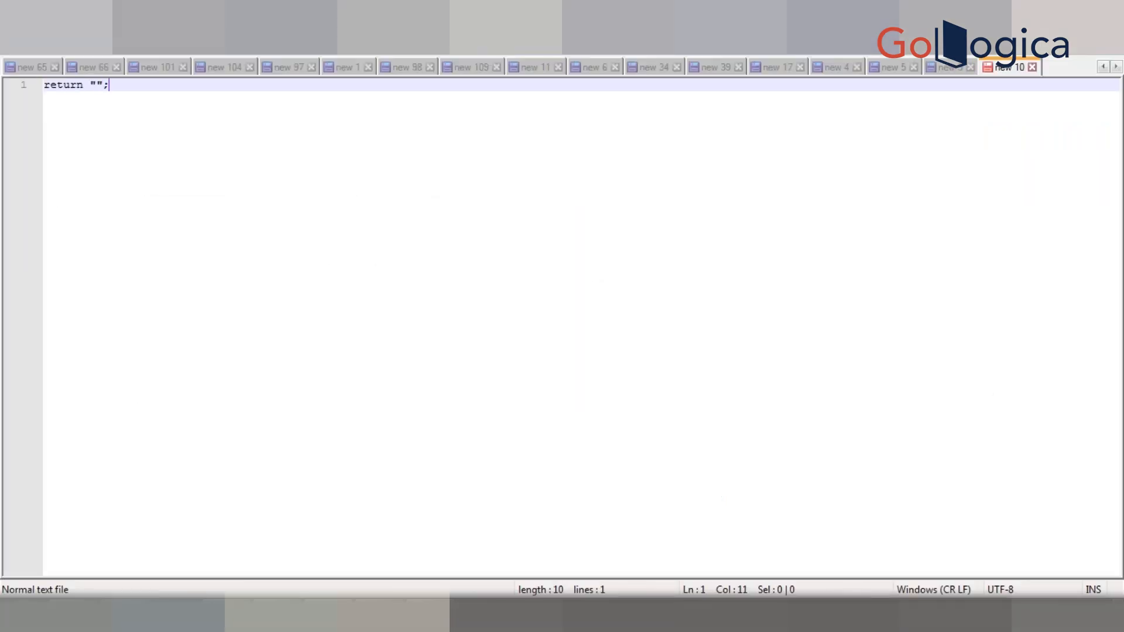
pyautogui.press('Left')
pyautogui.press('Left')
pyautogui.write('docmu')
pyautogui.write('n')
pyautogui.write('~')
pyautogui.write('attr')
pyautogui.write('Varna')
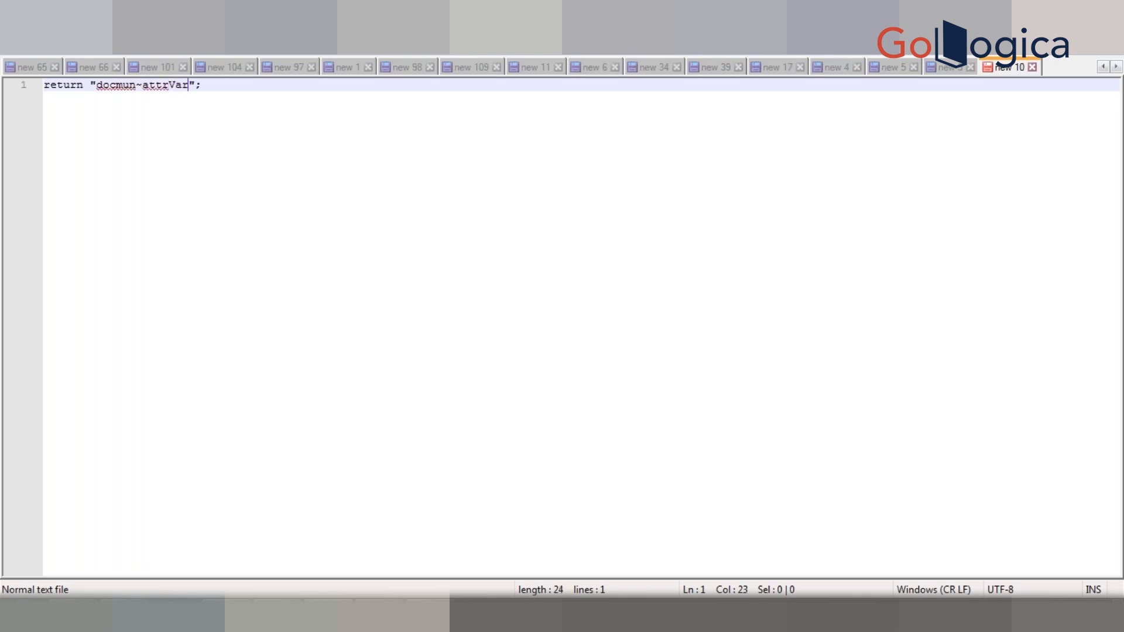
pyautogui.write('me~val')
pyautogui.write('ue')
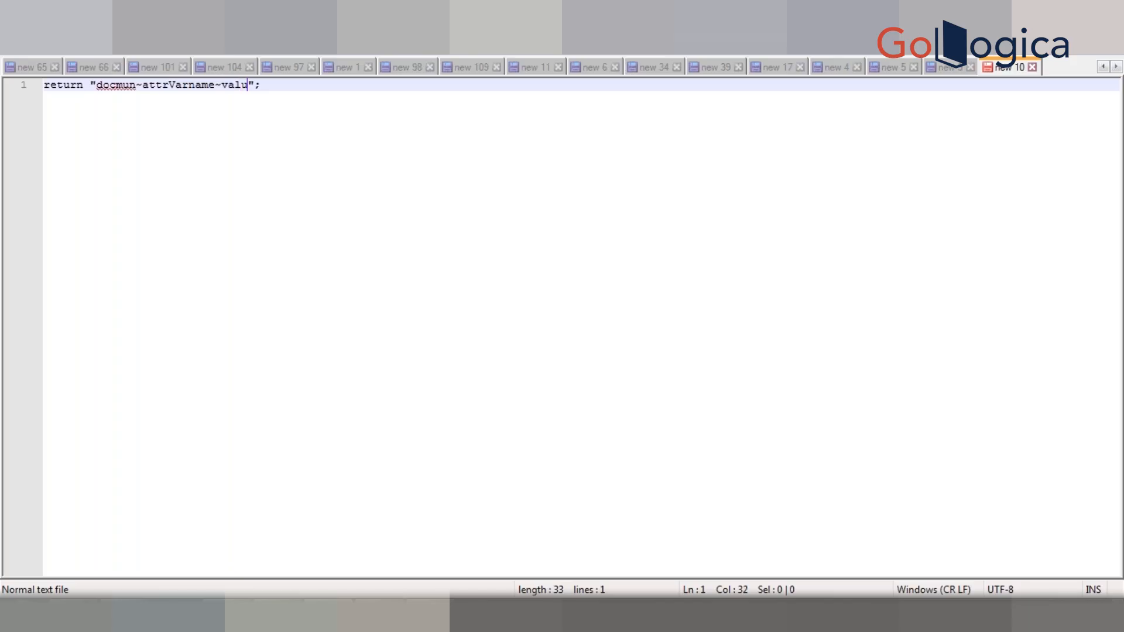
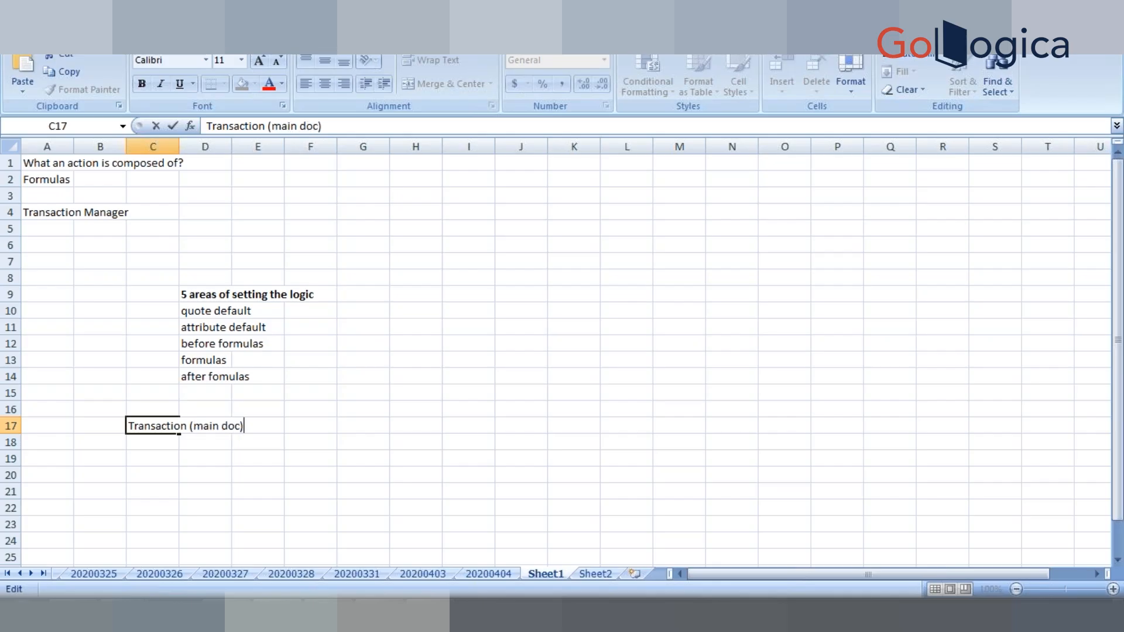
# - Enter 'sub doc (lines)' in C18 beneath Transaction (main doc)
pyautogui.press('Return')
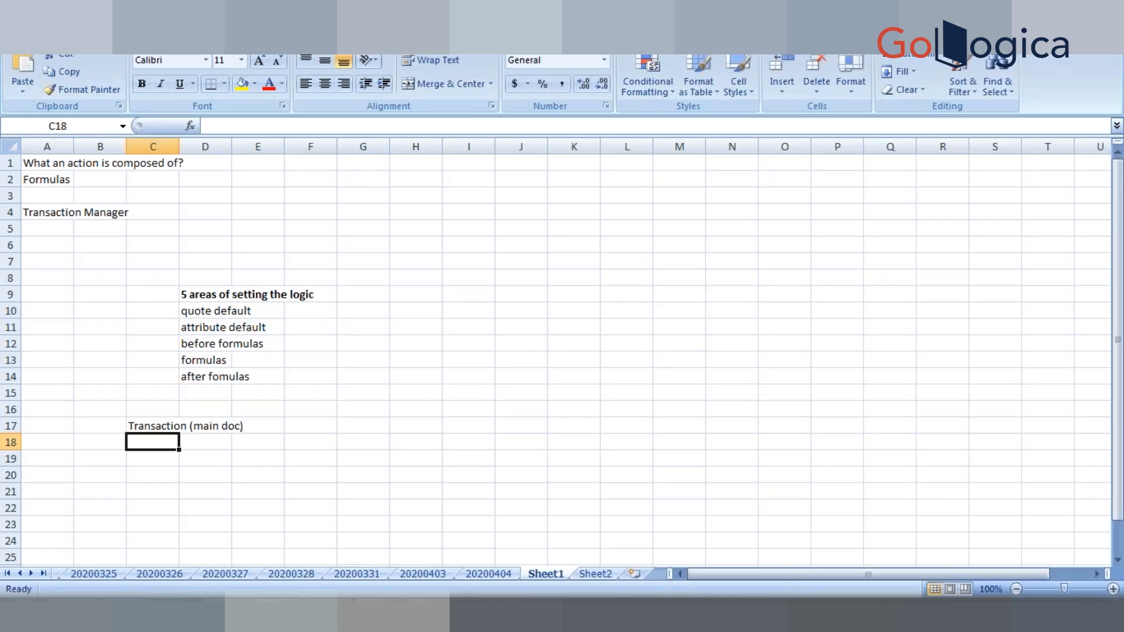
pyautogui.write('sub ')
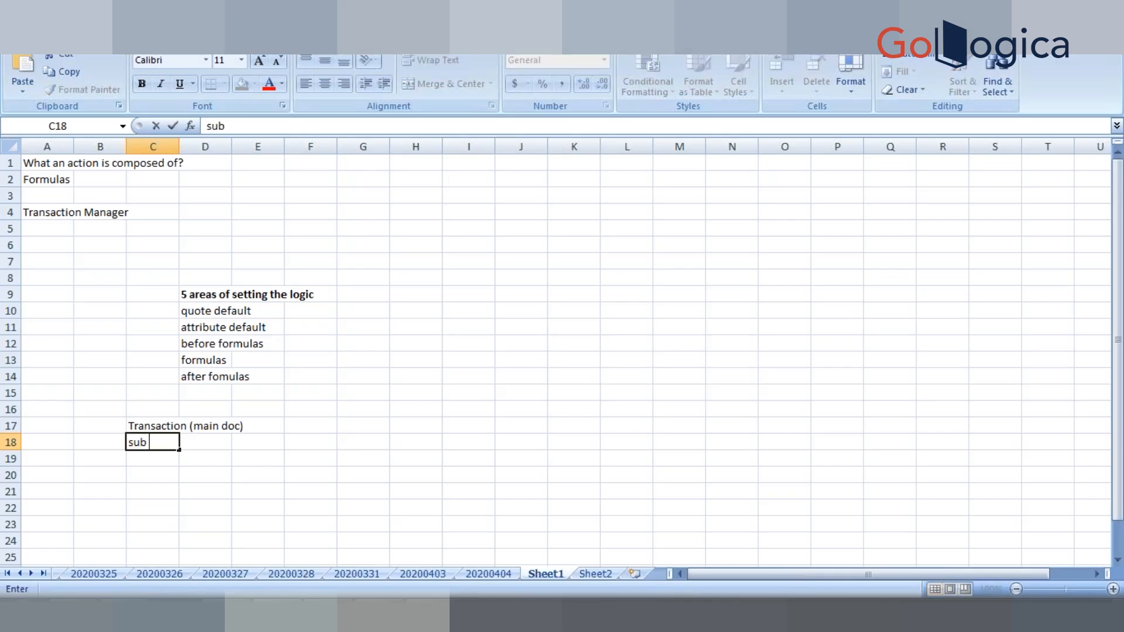
pyautogui.write('doc ()')
pyautogui.press('Left')
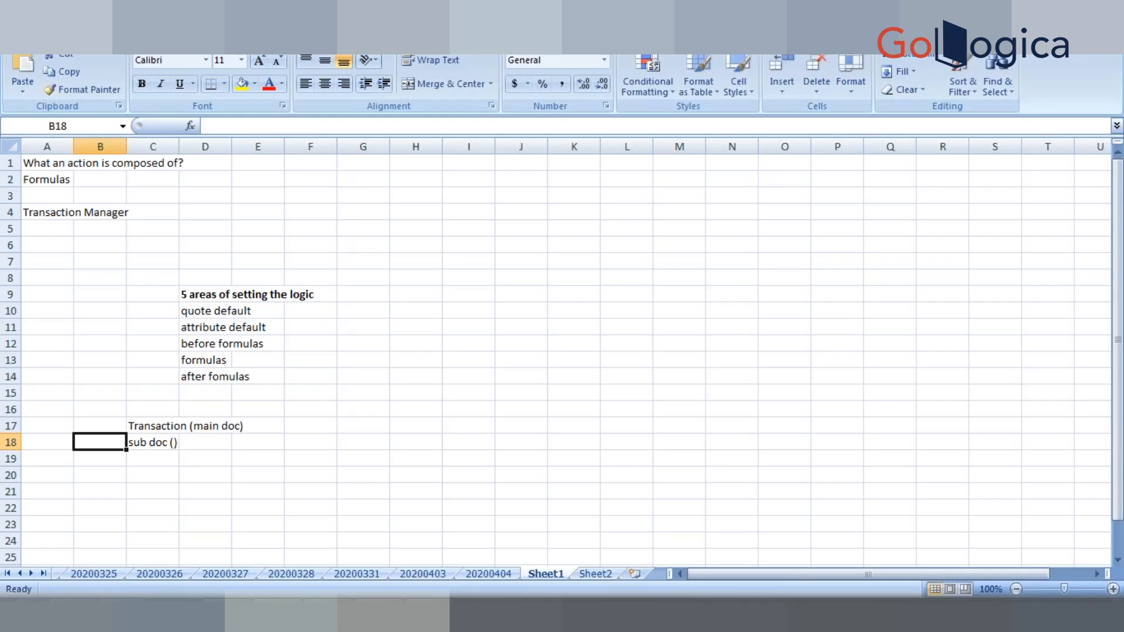
pyautogui.doubleClick(150, 443)
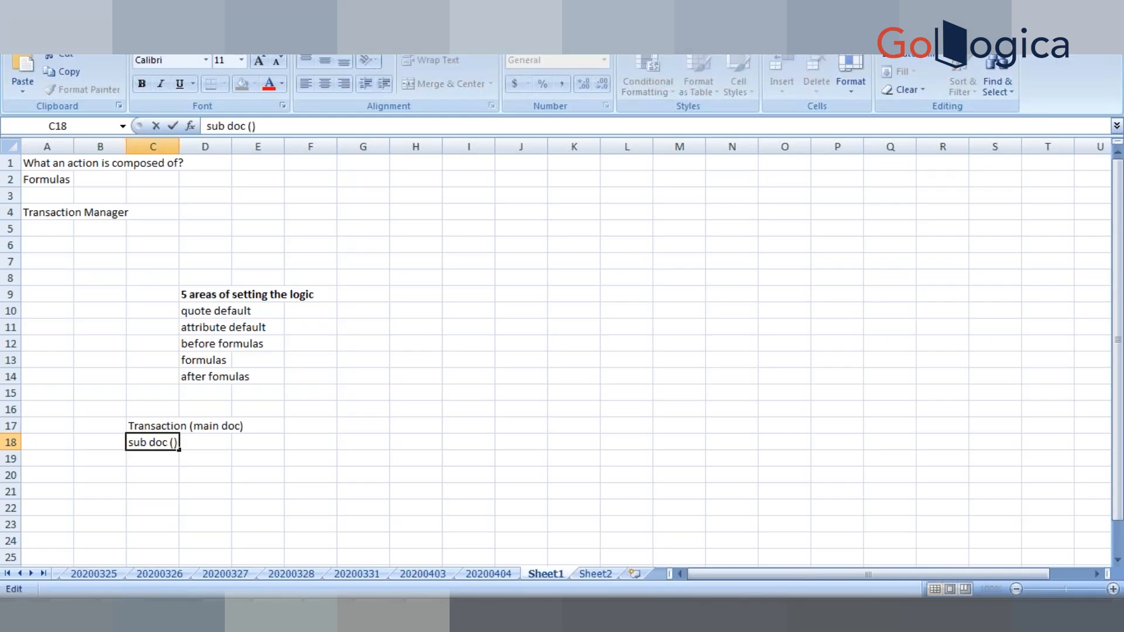
pyautogui.press('Right')
pyautogui.press('Right')
pyautogui.write('lines')
pyautogui.press('Return')
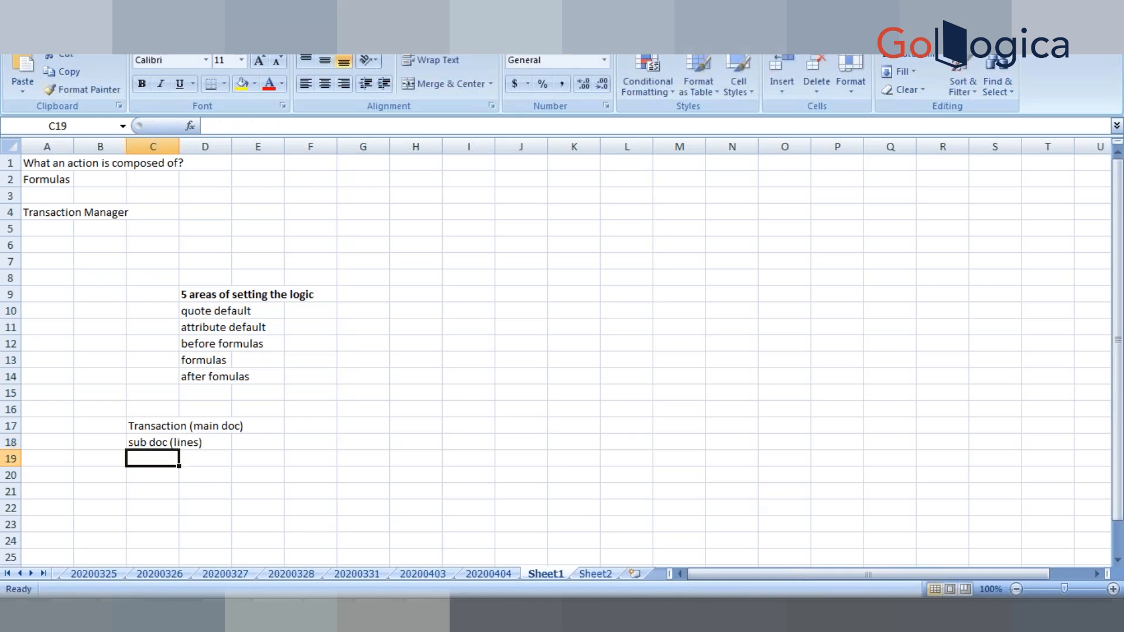
# - Add the heading 'num' in cell B16
pyautogui.press('Left')
pyautogui.press('Up')
pyautogui.press('Up')
pyautogui.press('Up')
pyautogui.write('num')
pyautogui.press('Return')
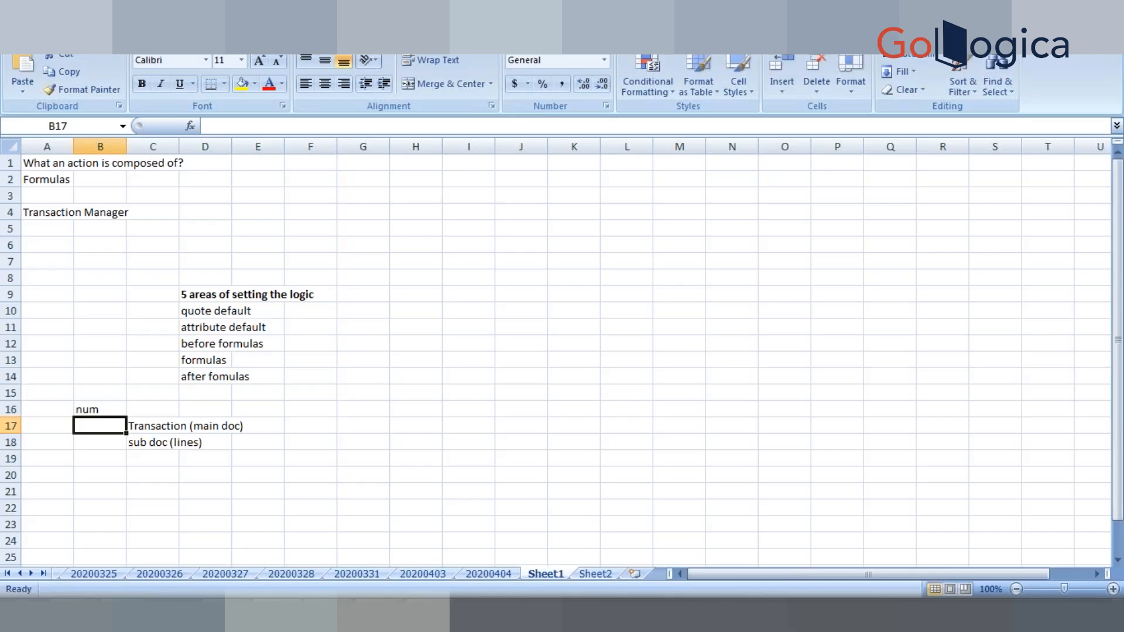
# - Number cells B17 to B20 as 1, 2, 3 and 4
pyautogui.write('1')
pyautogui.press('Return')
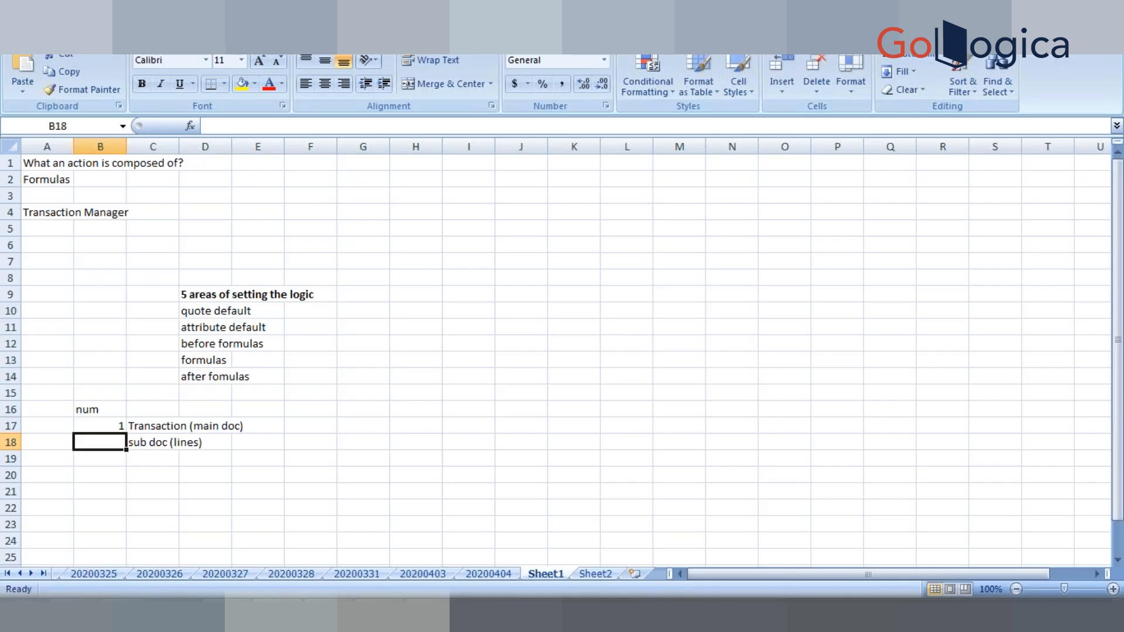
pyautogui.click(159, 428)
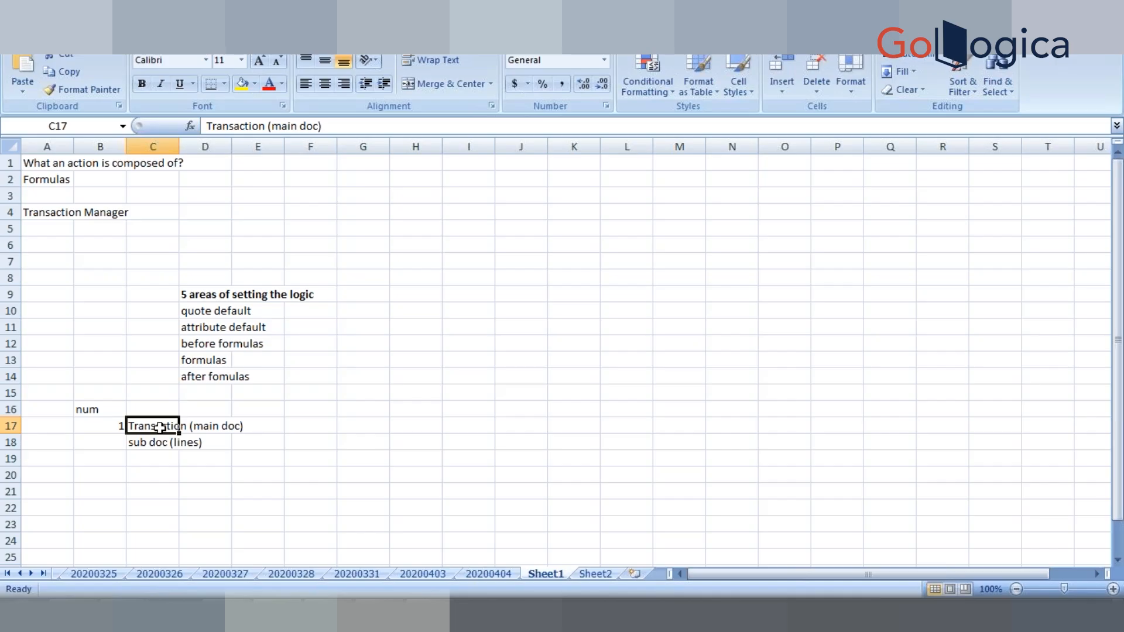
pyautogui.click(112, 446)
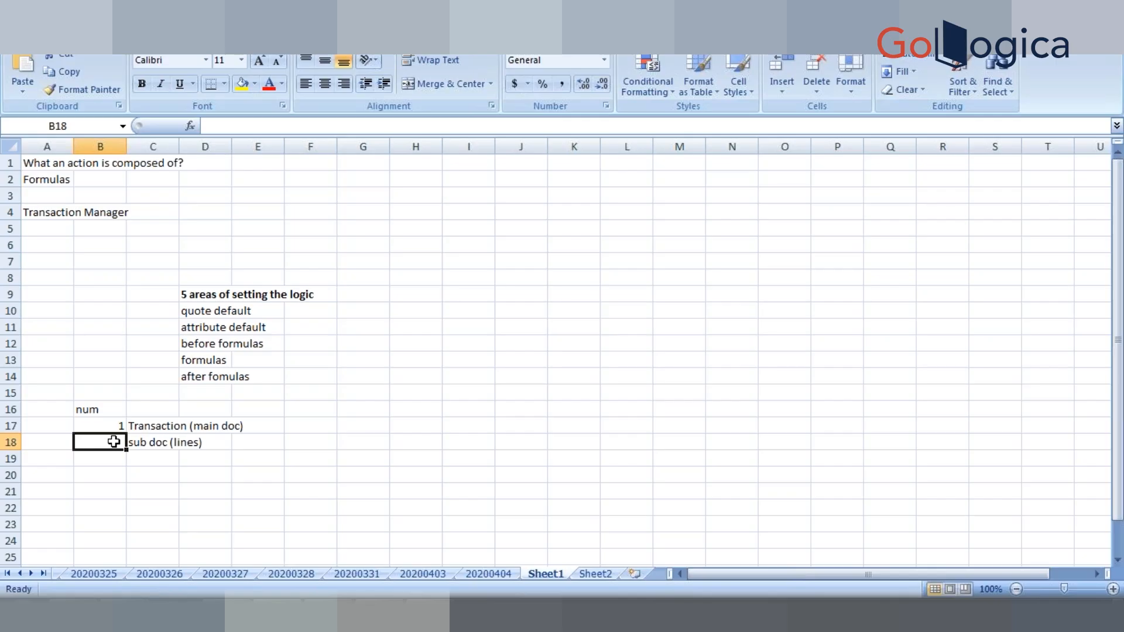
pyautogui.write('2')
pyautogui.press('Return')
pyautogui.write('3')
pyautogui.press('Return')
pyautogui.write('4')
pyautogui.press('Return')
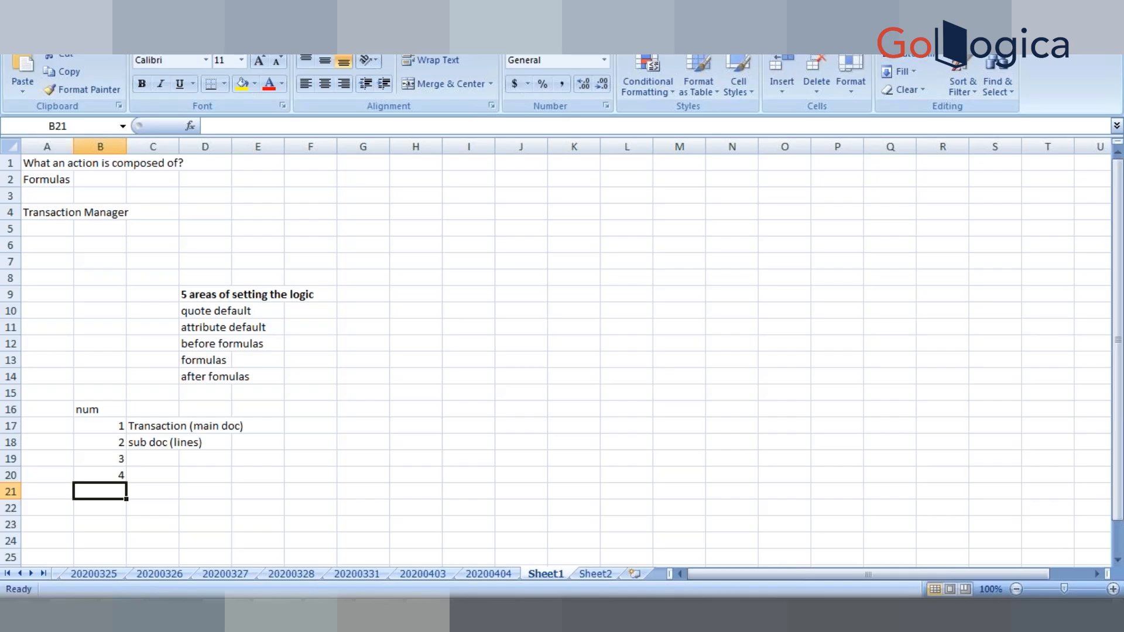
# - Point out 1 pairing with the main doc and 2 with sub doc (lines)
pyautogui.click(116, 428)
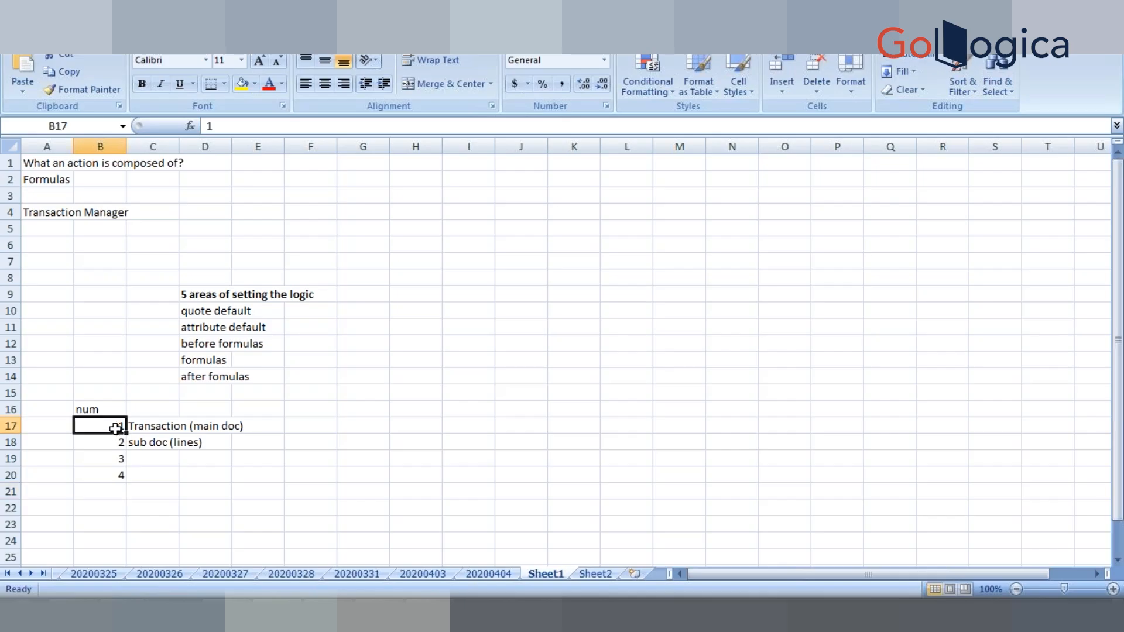
pyautogui.click(160, 446)
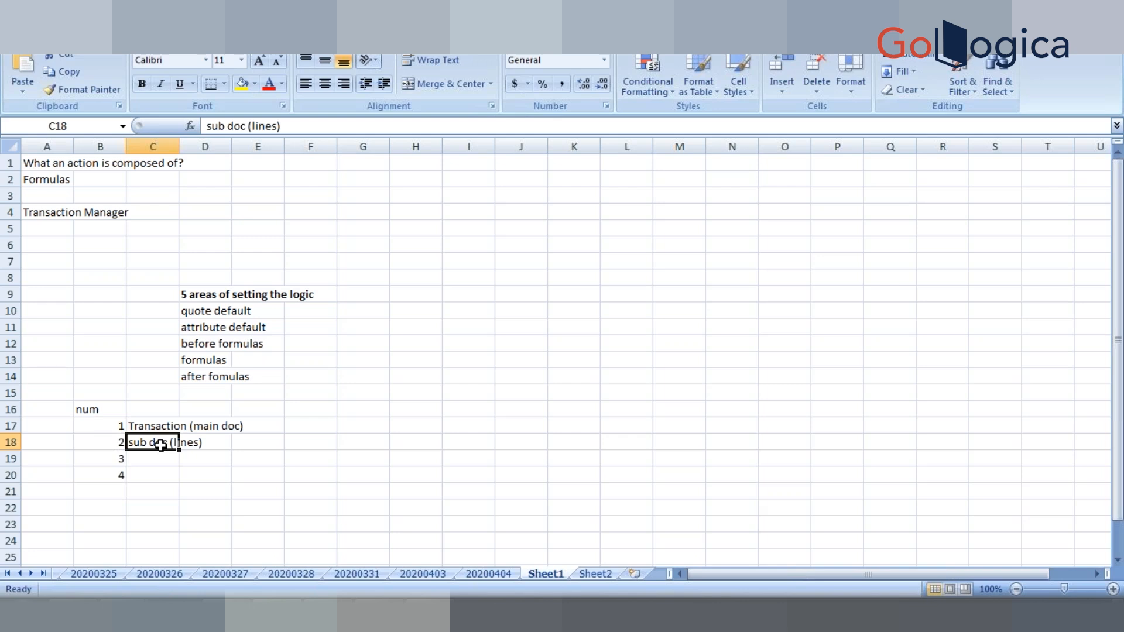
pyautogui.click(115, 443)
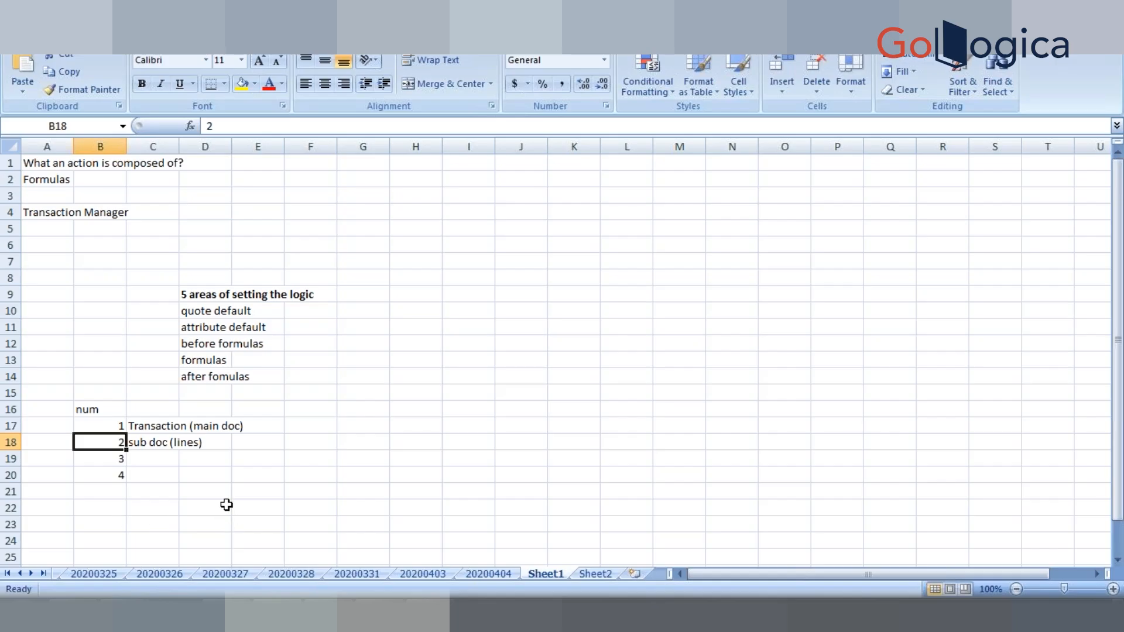
pyautogui.click(156, 443)
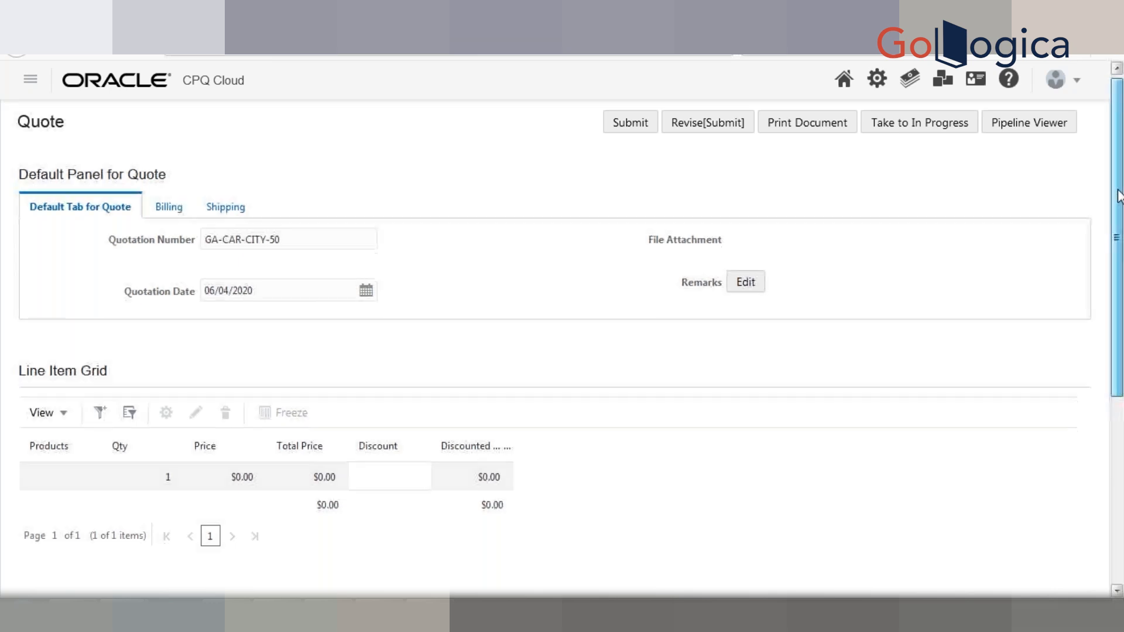
# - Scroll the quote page down to the Approval section and back up to the Line Item Grid
pyautogui.moveTo(1119, 163); pyautogui.dragTo(1120, 273)
pyautogui.scroll(-3, 1119, 272)
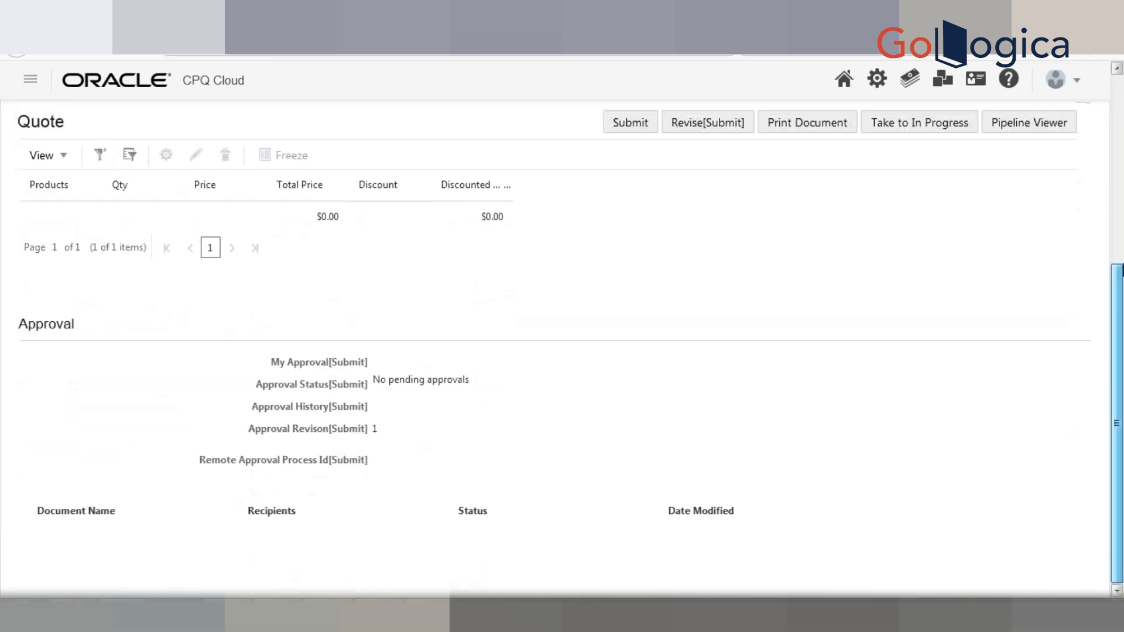
pyautogui.moveTo(1114, 314); pyautogui.dragTo(1118, 192)
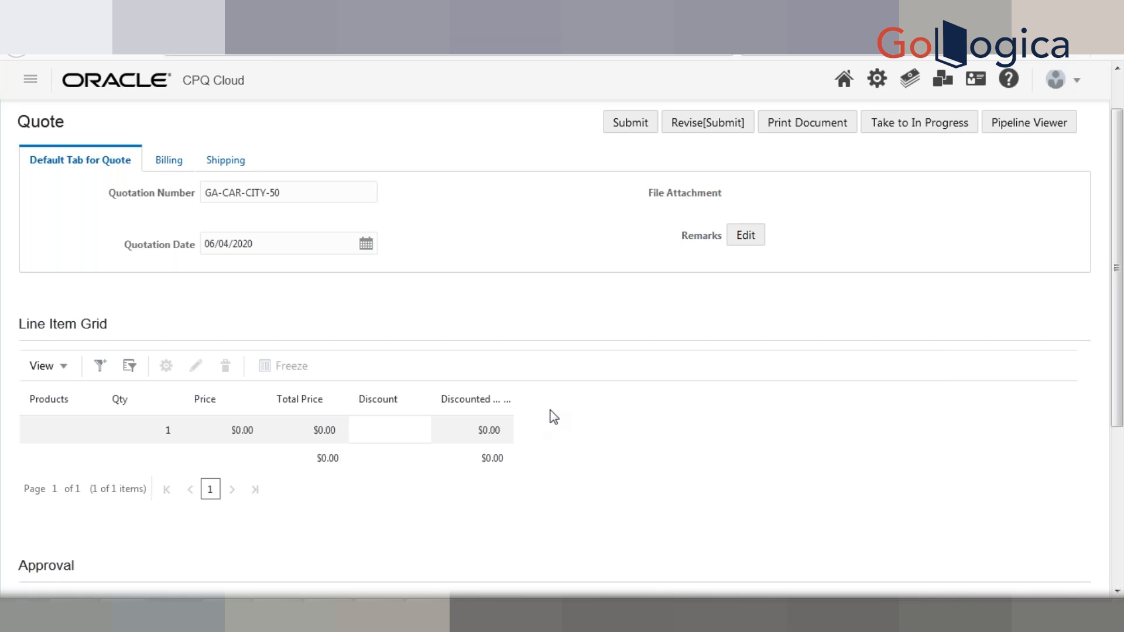
# - Highlight the $0.00 Total Price and Discounted values, then sort the grid by Total Price
pyautogui.doubleClick(325, 431)
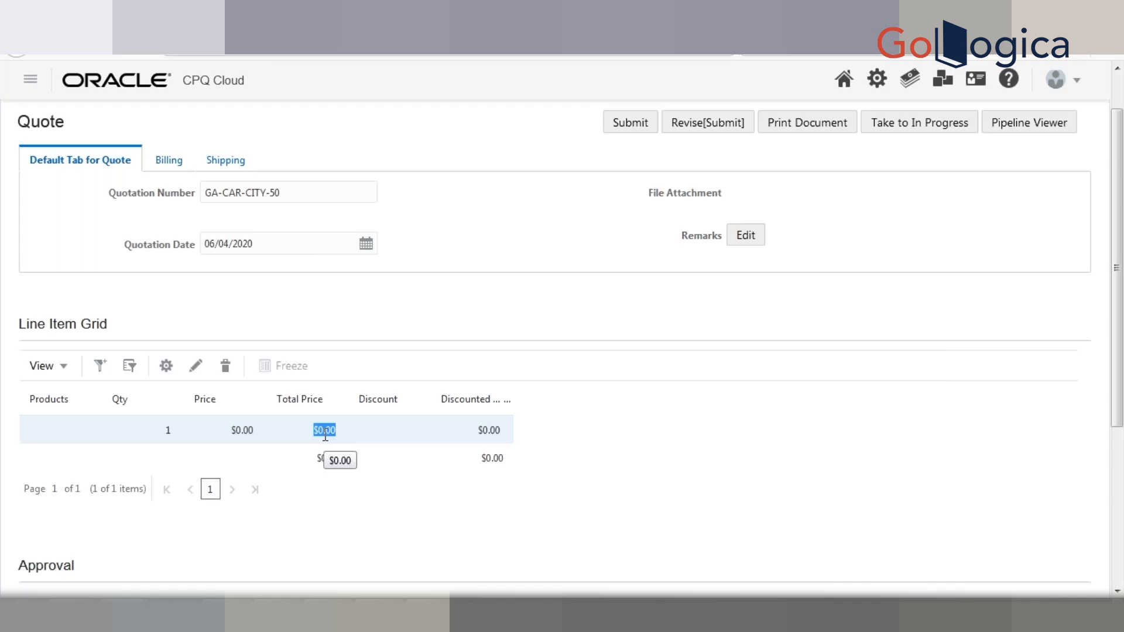
pyautogui.doubleClick(324, 458)
pyautogui.doubleClick(489, 430)
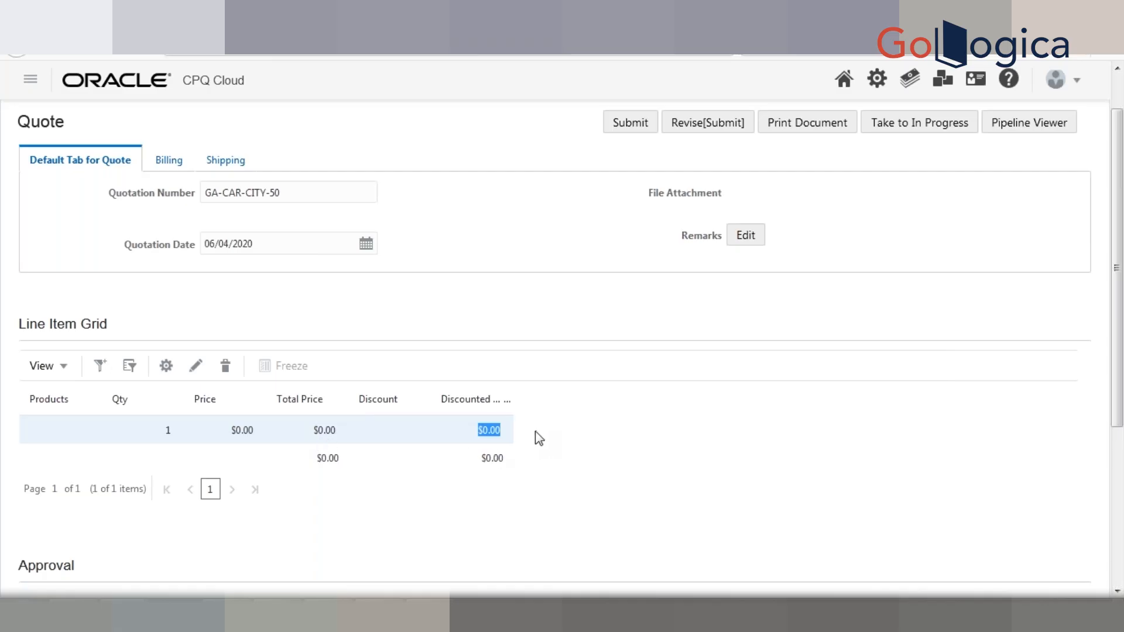
pyautogui.click(520, 429)
pyautogui.click(321, 399)
# - Point out the Quotation Date and Number labels, then sort line items by Qty ascending
pyautogui.tripleClick(152, 247)
pyautogui.doubleClick(152, 247)
pyautogui.tripleClick(140, 191)
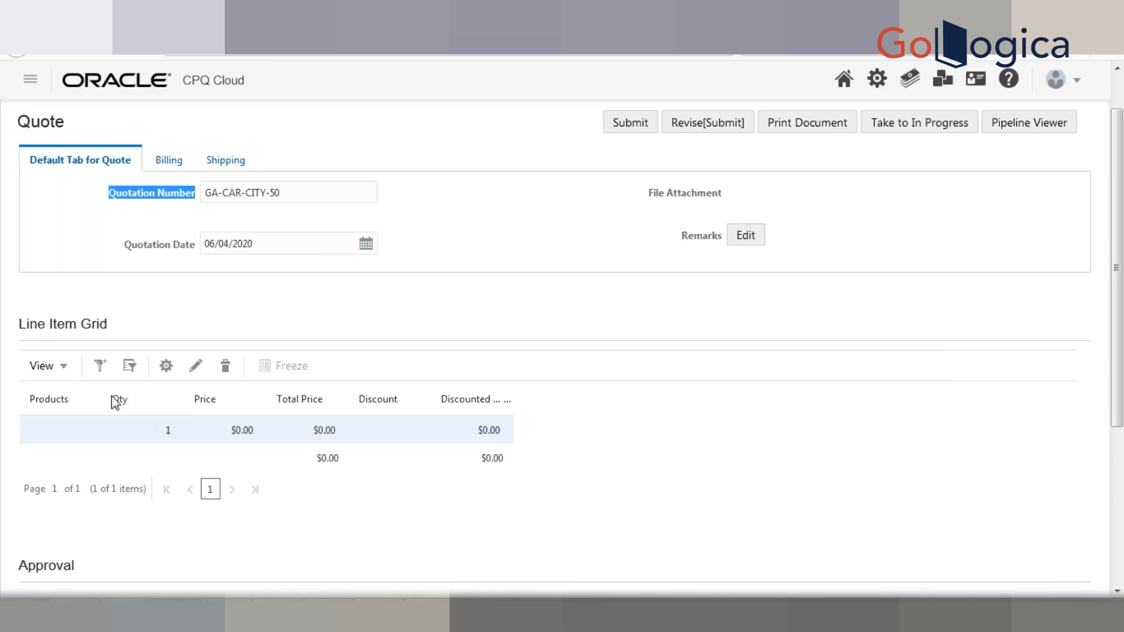
pyautogui.click(135, 393)
# - Switch to the White Board workbook and select the numbered notes in B17:C20
pyautogui.hotkey('alt', 'Tab')
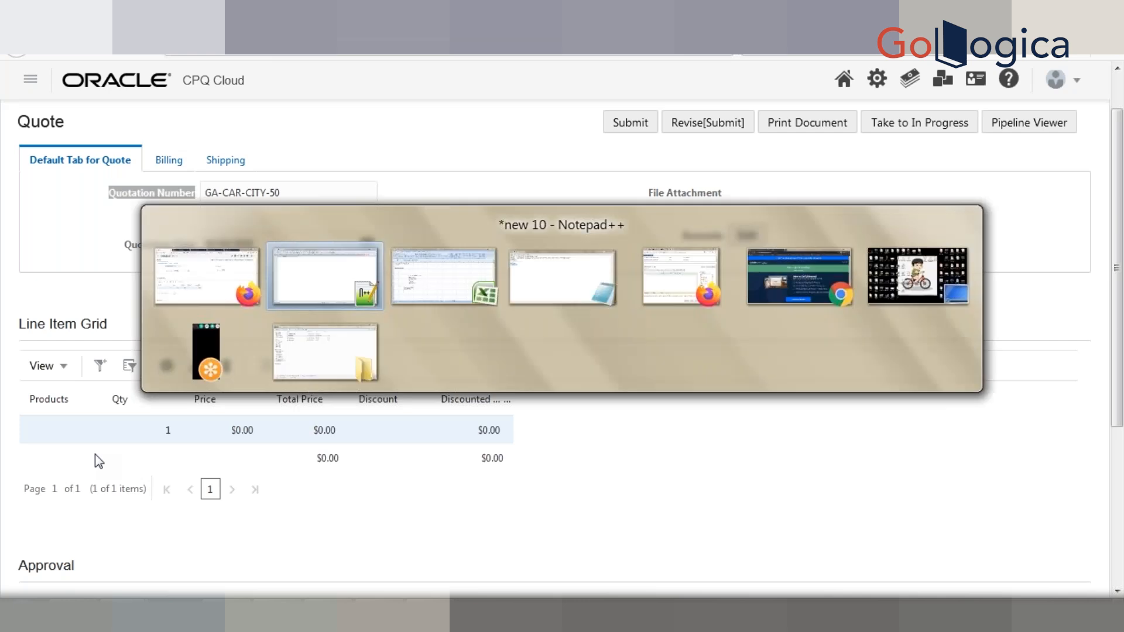
pyautogui.hotkey('alt', 'Tab')
pyautogui.hotkey('alt', 'Tab')
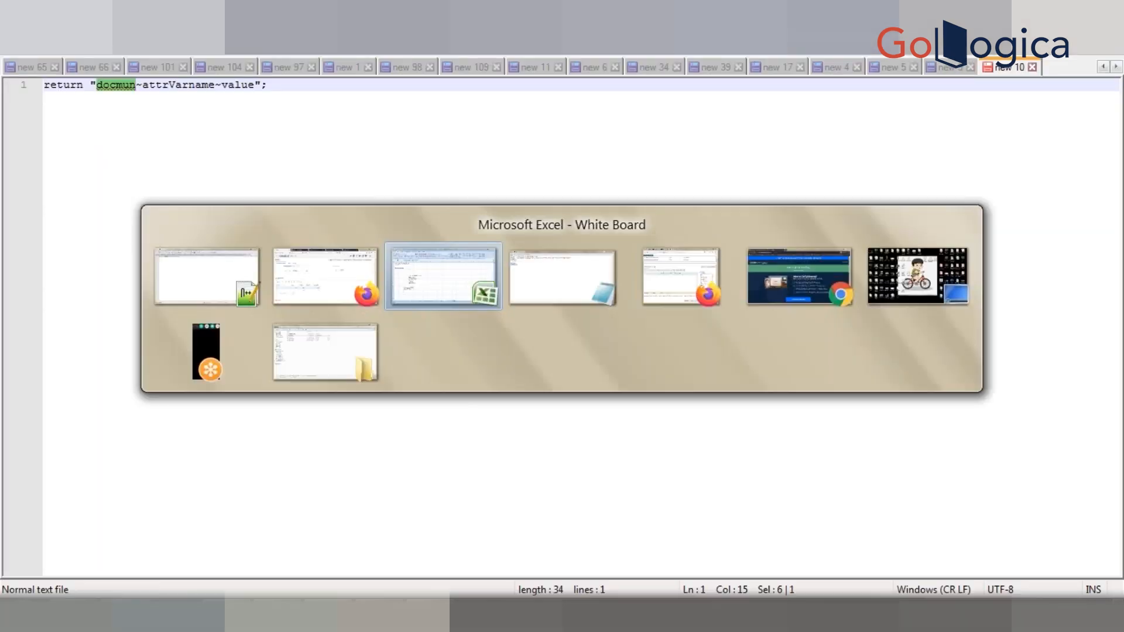
pyautogui.hotkey('shift', 'Right')
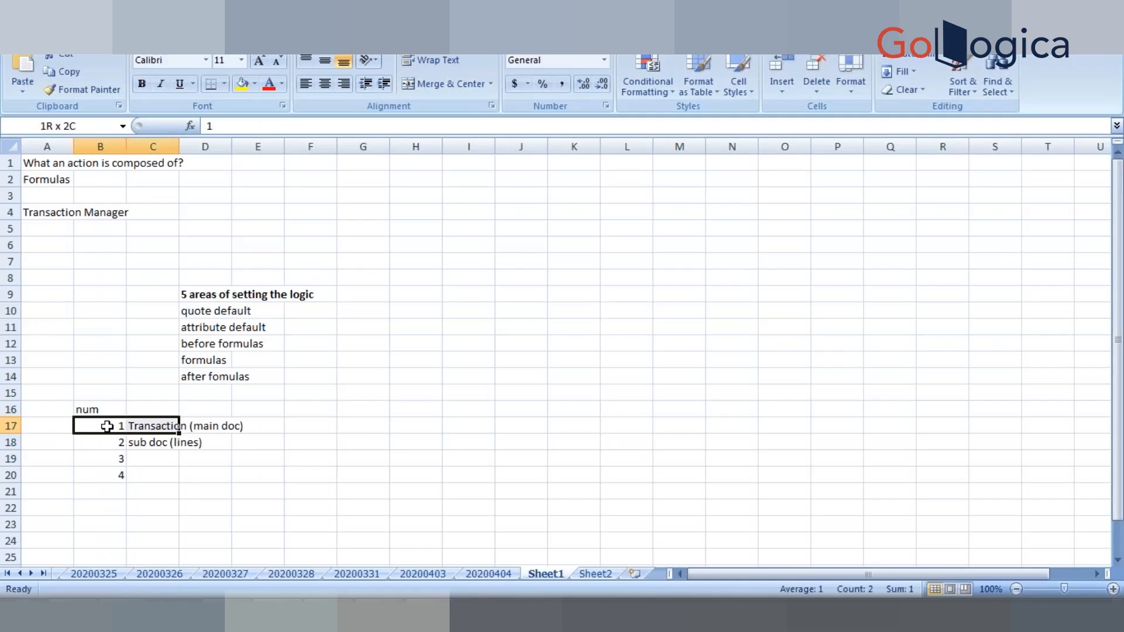
pyautogui.hotkey('shift', 'Down')
pyautogui.hotkey('shift', 'Down')
pyautogui.hotkey('shift', 'Down')
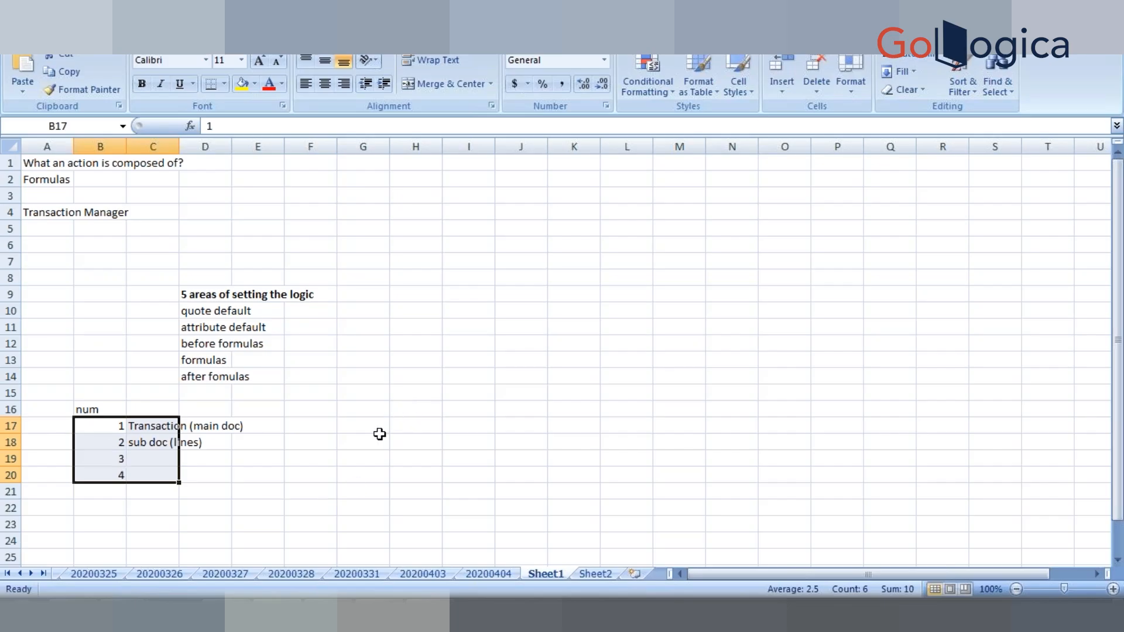
# - Enter A101 in F18 and A102 in F19
pyautogui.click(295, 443)
pyautogui.write('A101')
pyautogui.press('Return')
pyautogui.write('A11')
pyautogui.write('0')
pyautogui.press('BackSpace')
pyautogui.press('BackSpace')
pyautogui.write('01')
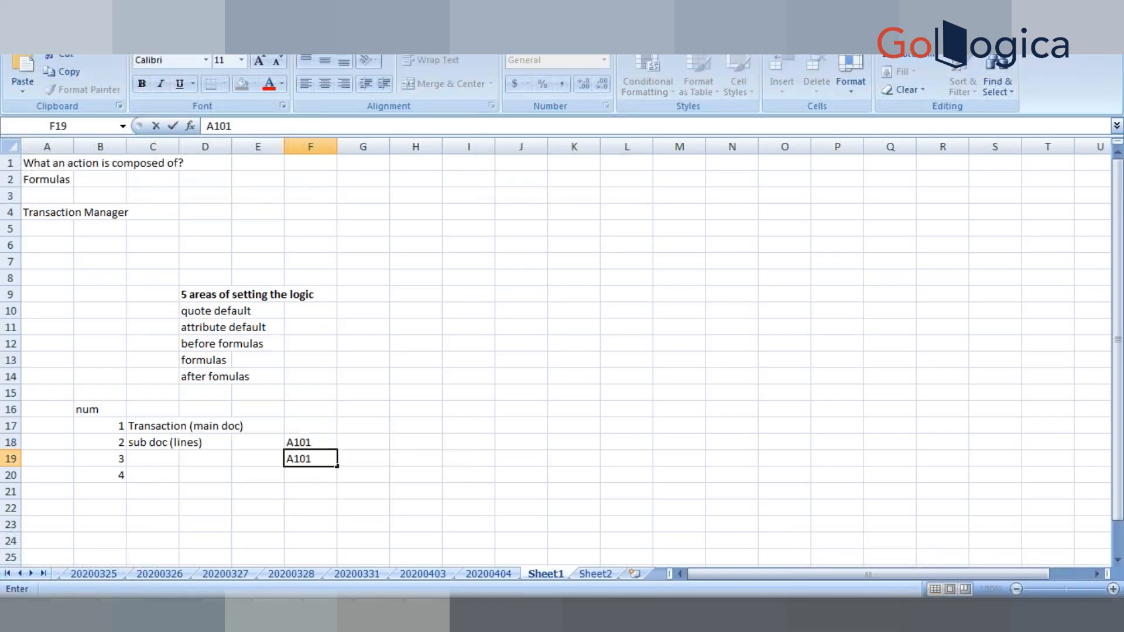
pyautogui.press('BackSpace')
pyautogui.write('2')
pyautogui.click(350, 459)
# - Enter 3 in G18 and 4 in G19 beside them
pyautogui.click(357, 442)
pyautogui.write('3')
pyautogui.press('Return')
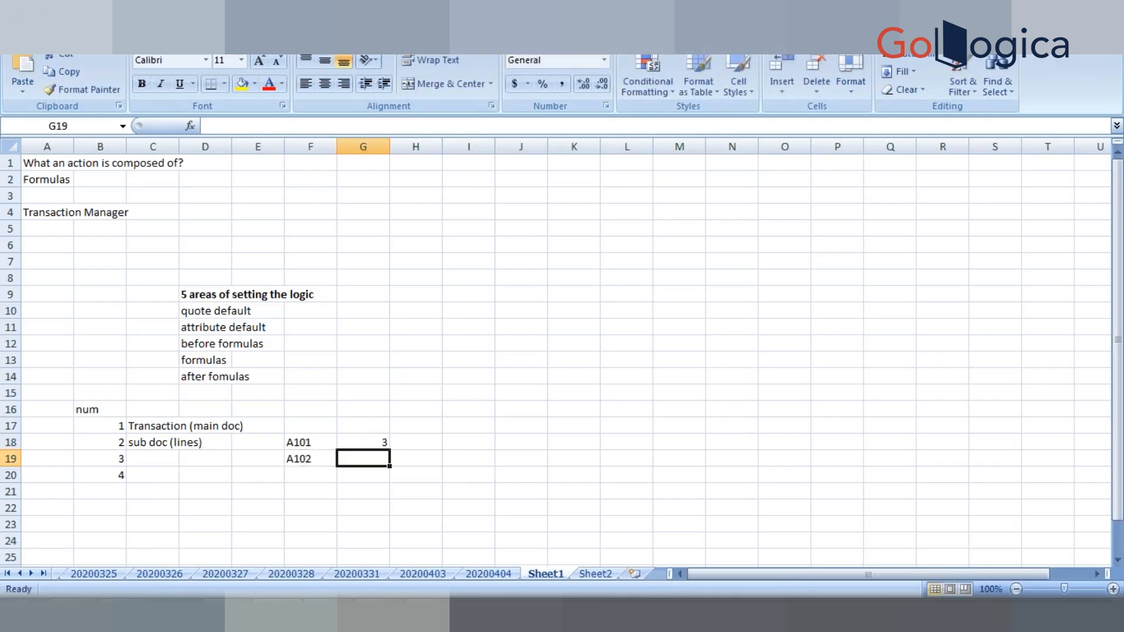
pyautogui.write('4')
pyautogui.press('Return')
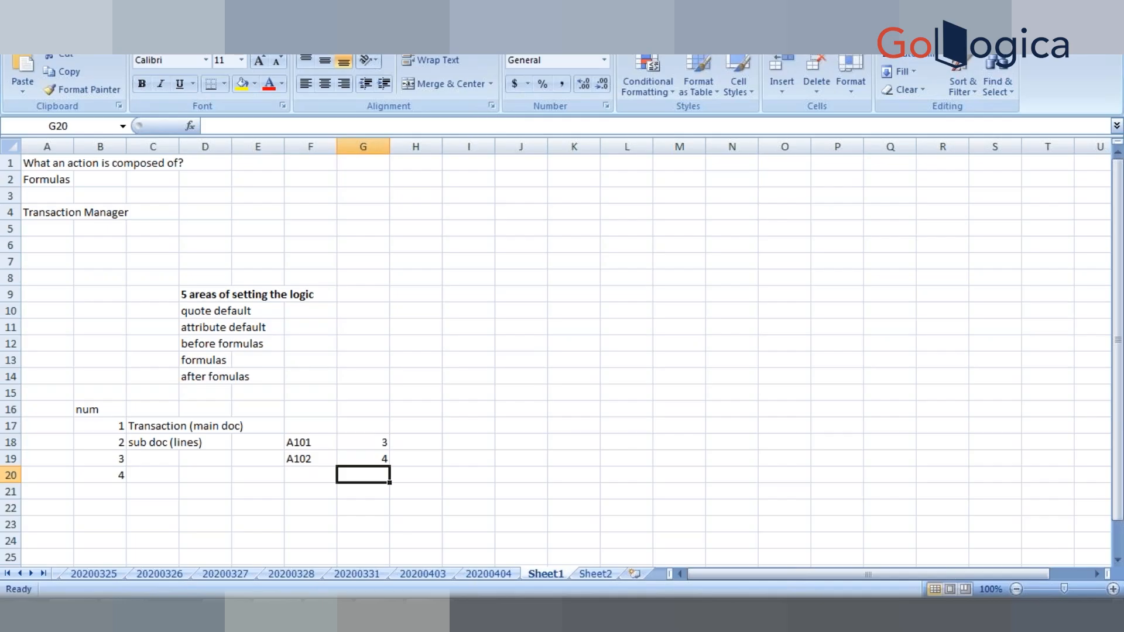
# - Add A101 in F20 with the value 1 in G20
pyautogui.press('Left')
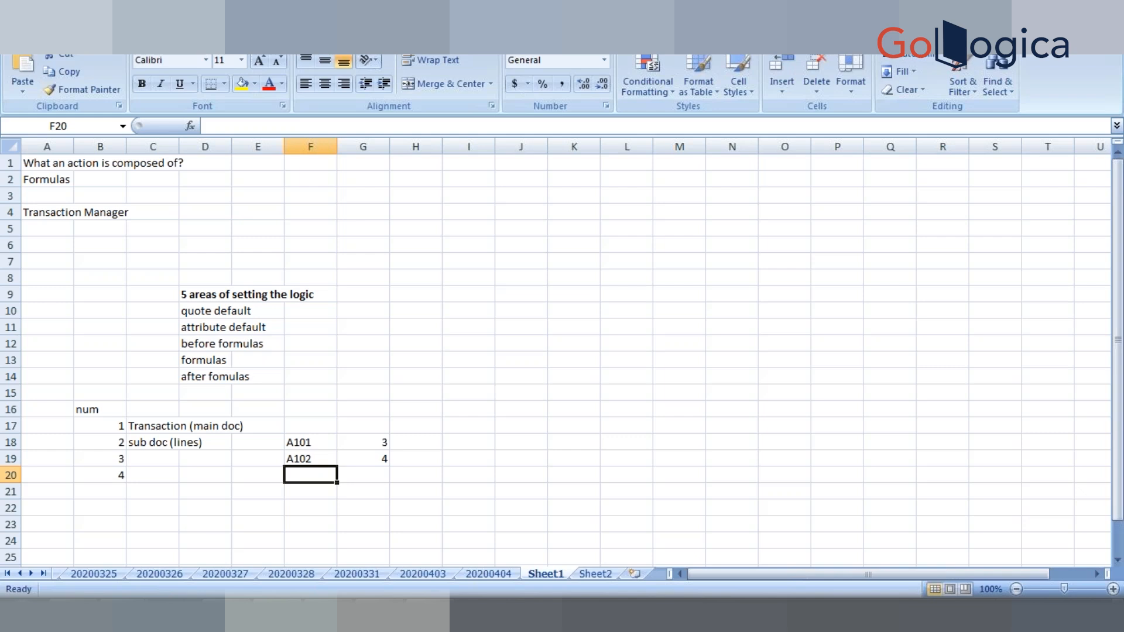
pyautogui.click(309, 439)
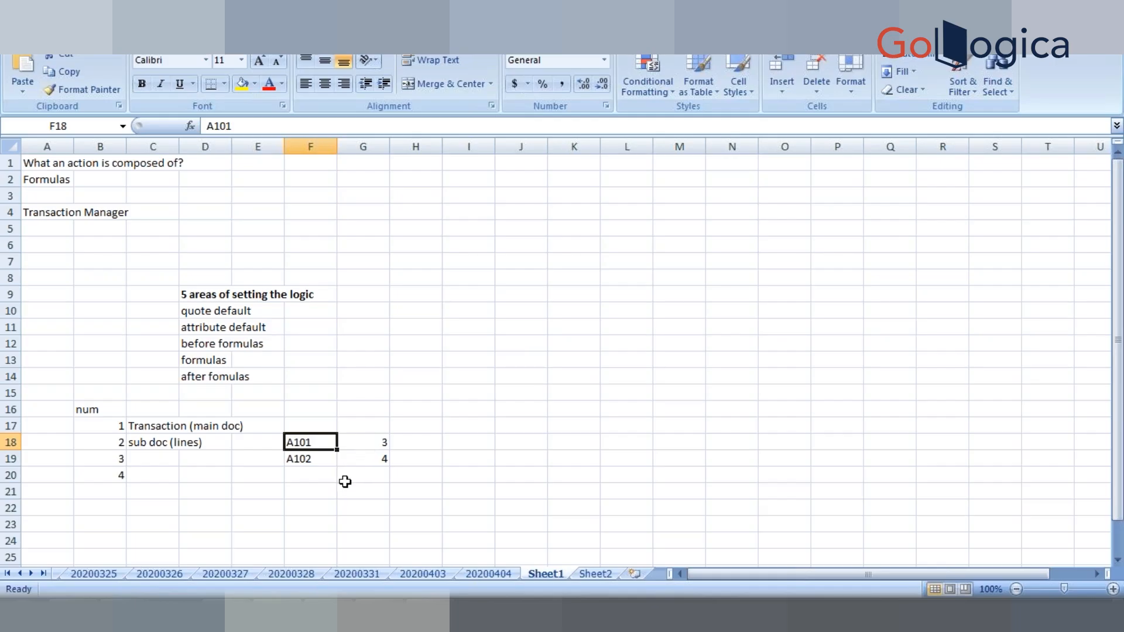
pyautogui.click(290, 477)
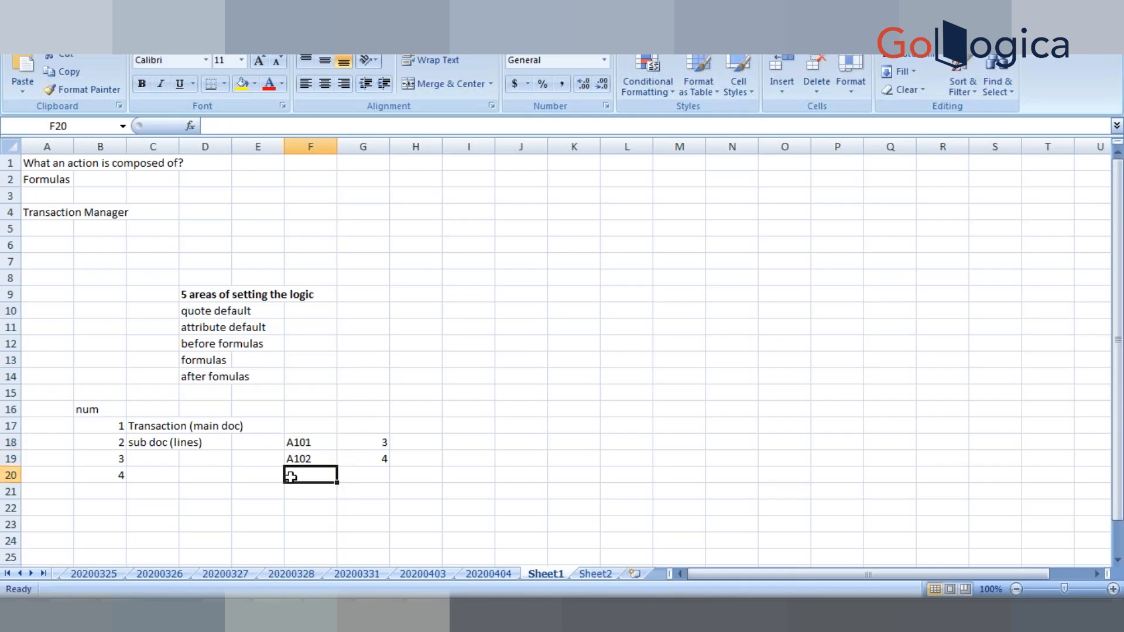
pyautogui.write('A101')
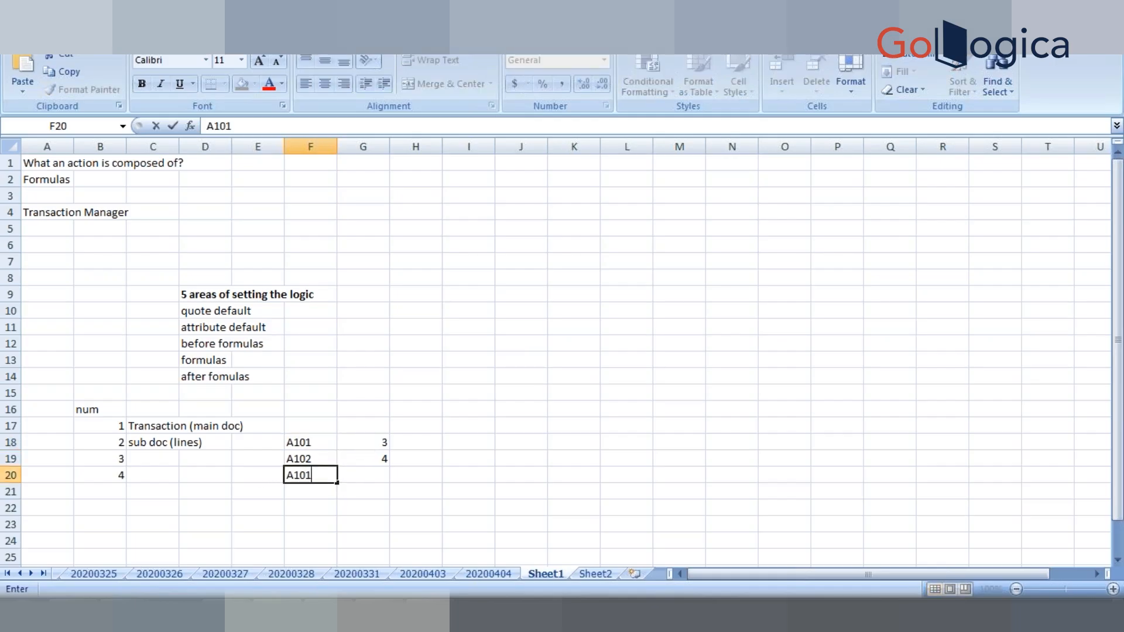
pyautogui.press('Tab')
pyautogui.write('1')
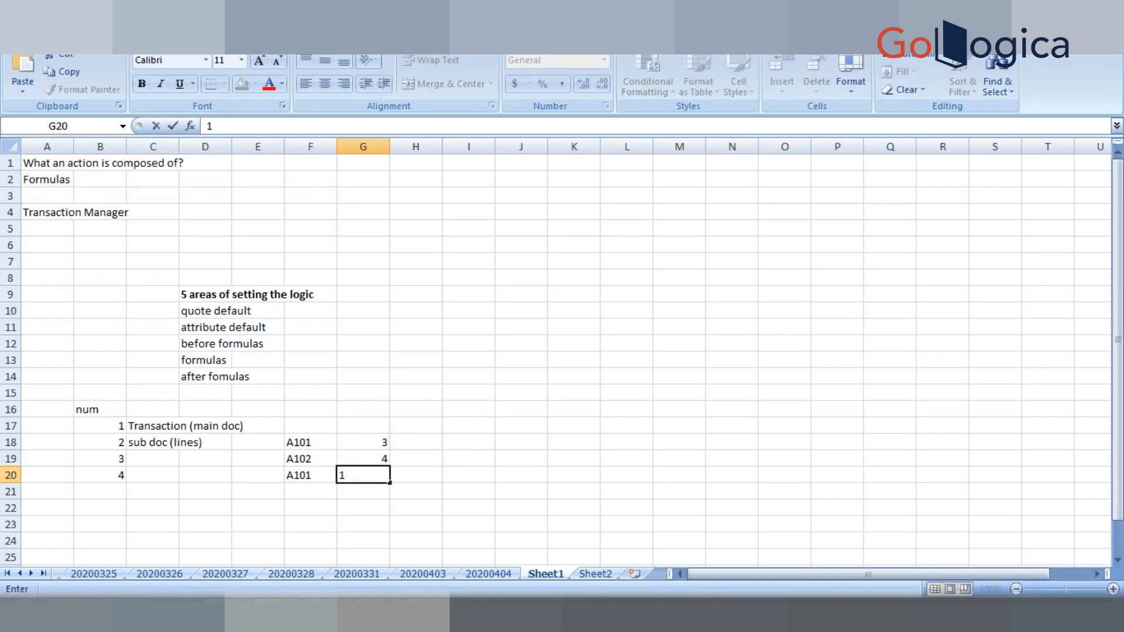
pyautogui.click(448, 487)
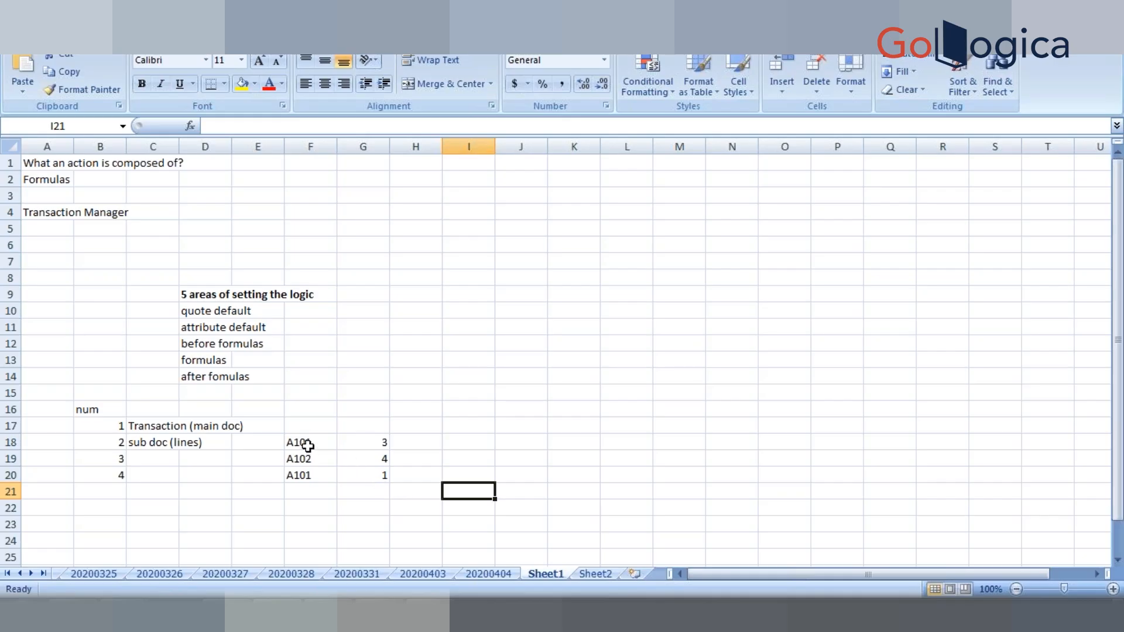
pyautogui.click(307, 445)
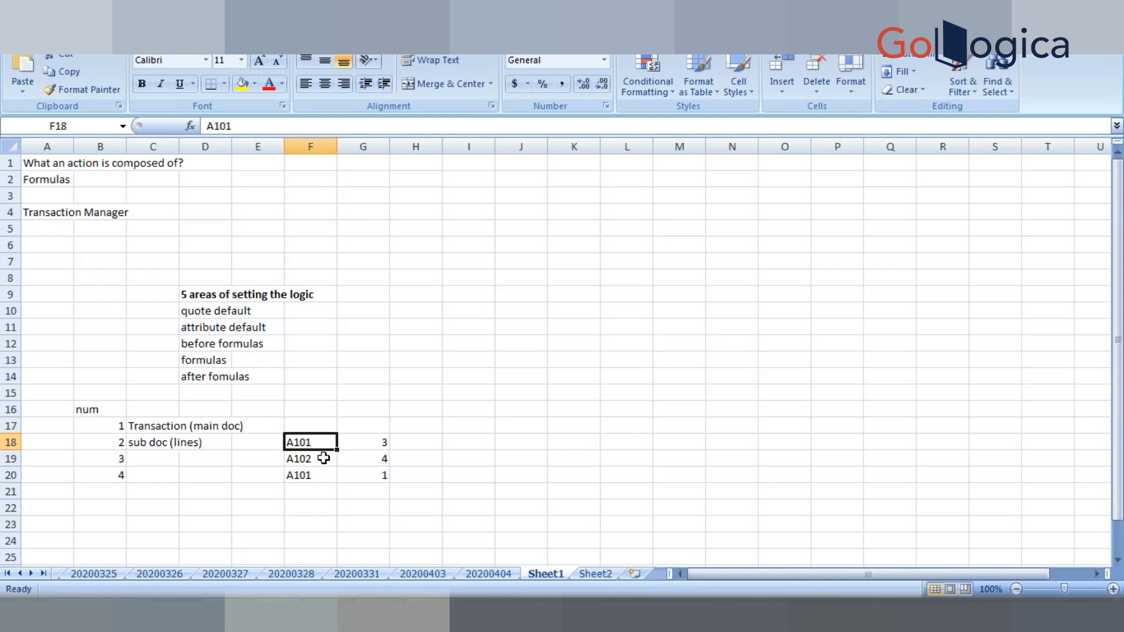
pyautogui.click(108, 442)
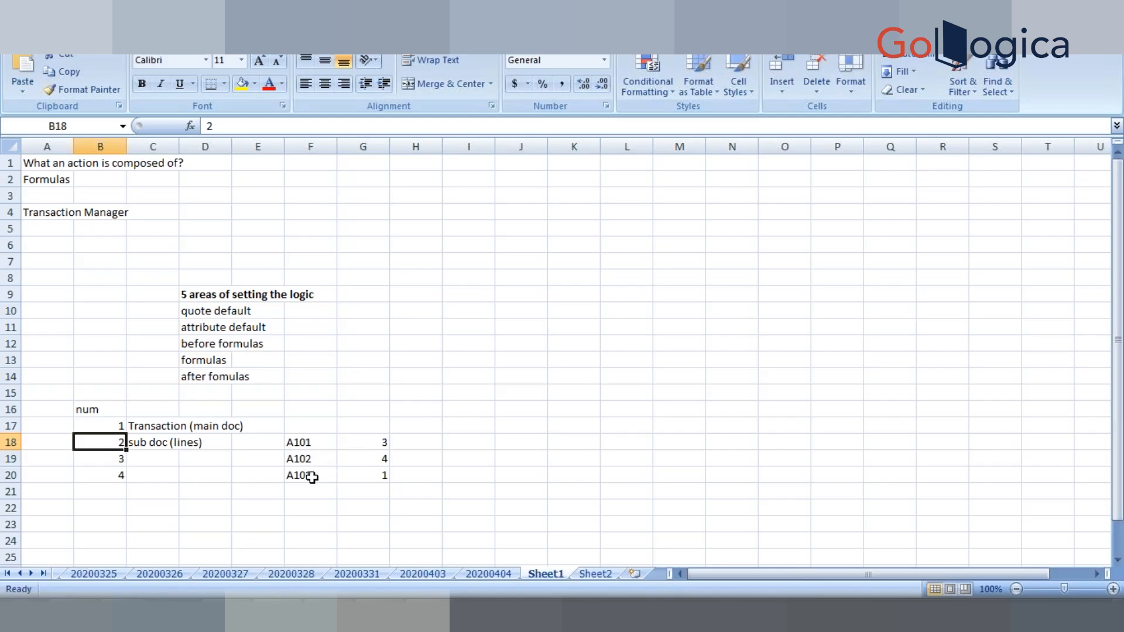
pyautogui.click(310, 455)
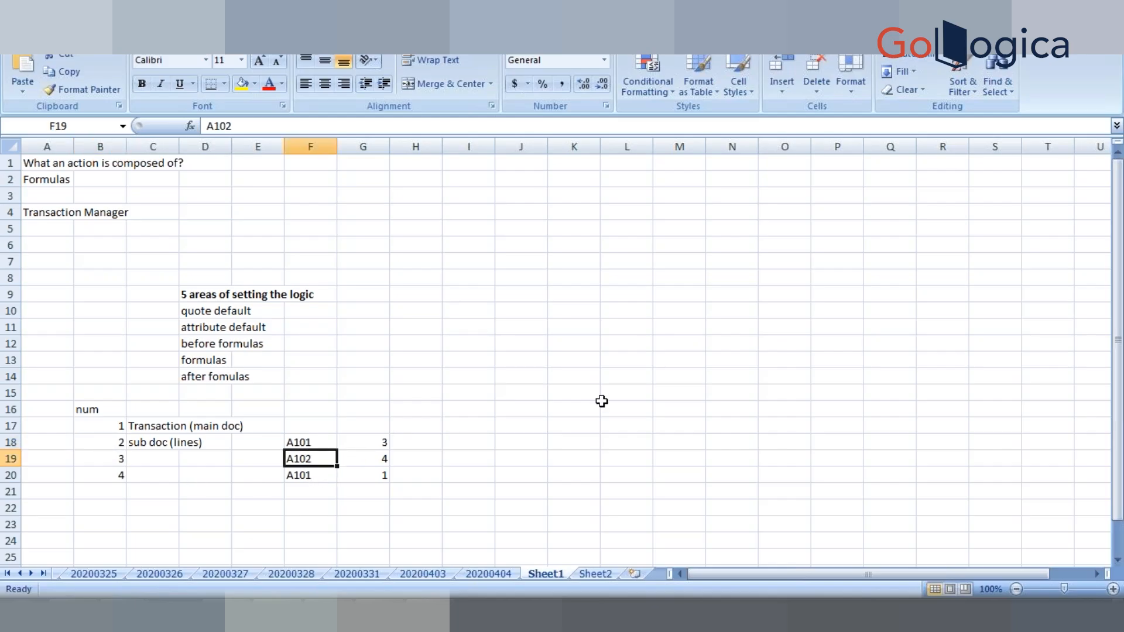
pyautogui.click(111, 458)
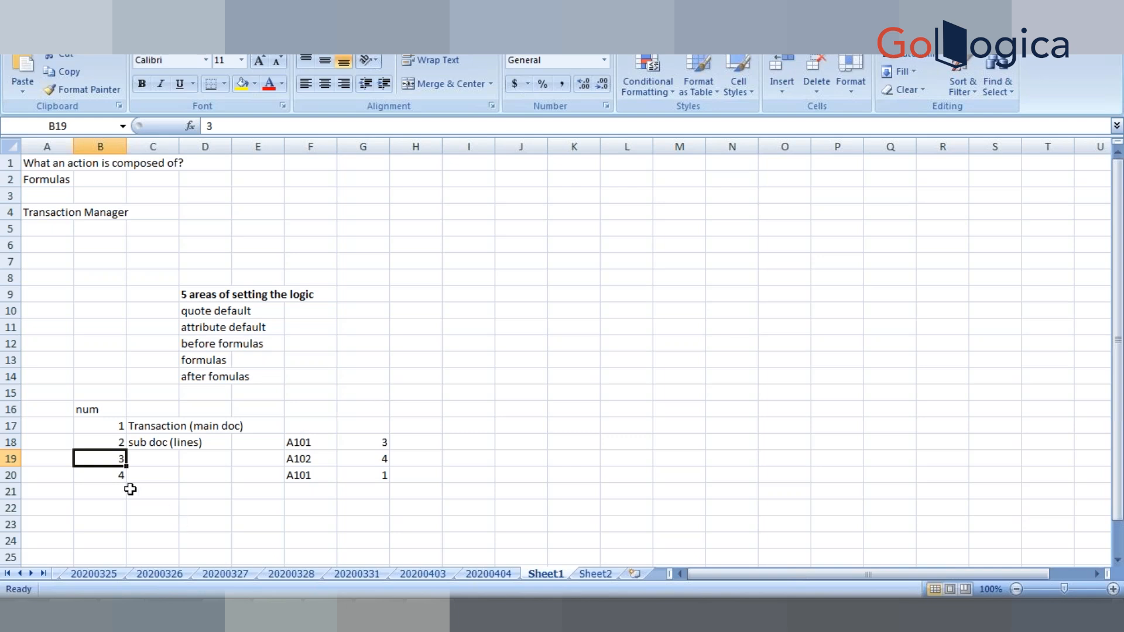
pyautogui.click(141, 426)
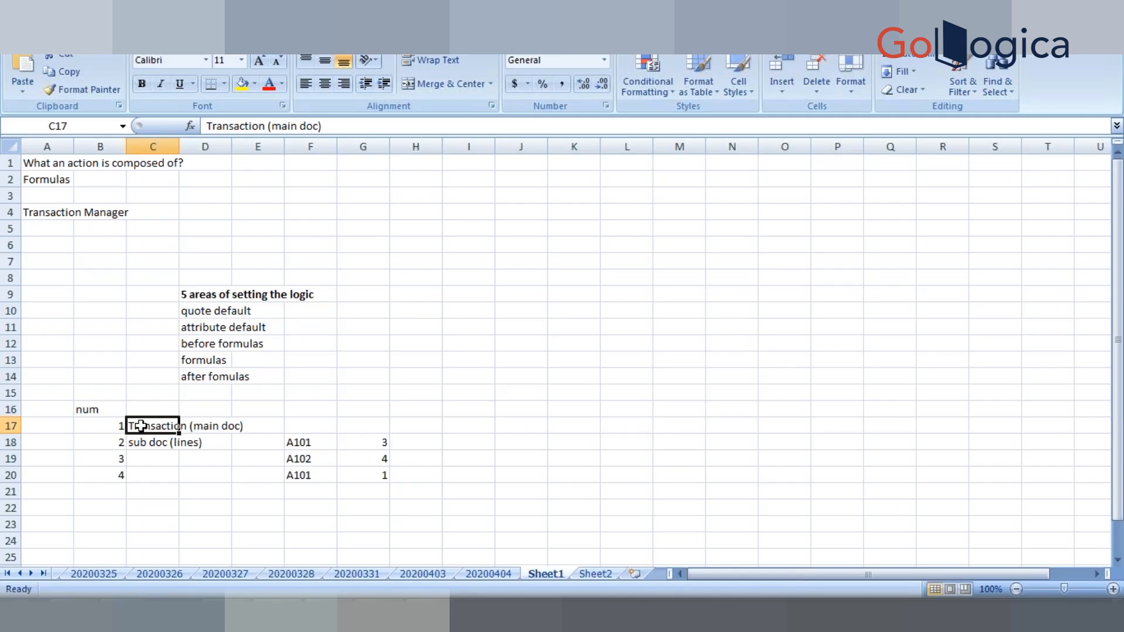
# - In Notepad++, duplicate the return template line and insert a 'quote:' label above the copy
pyautogui.hotkey('alt', 'Tab')
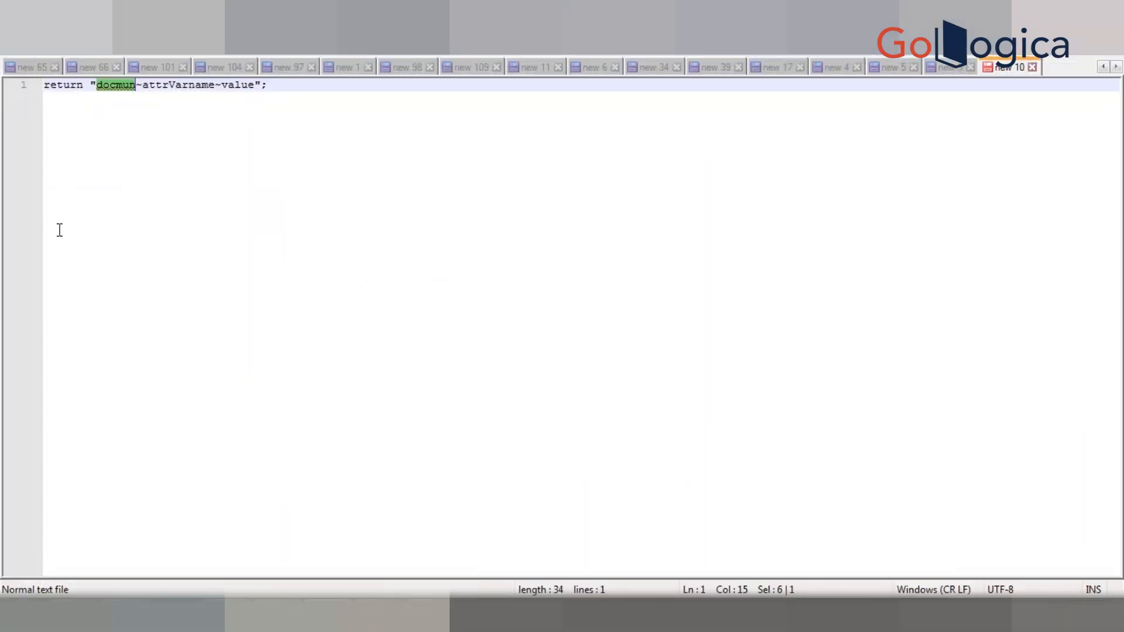
pyautogui.click(285, 86)
pyautogui.hotkey('ctrl', 'd')
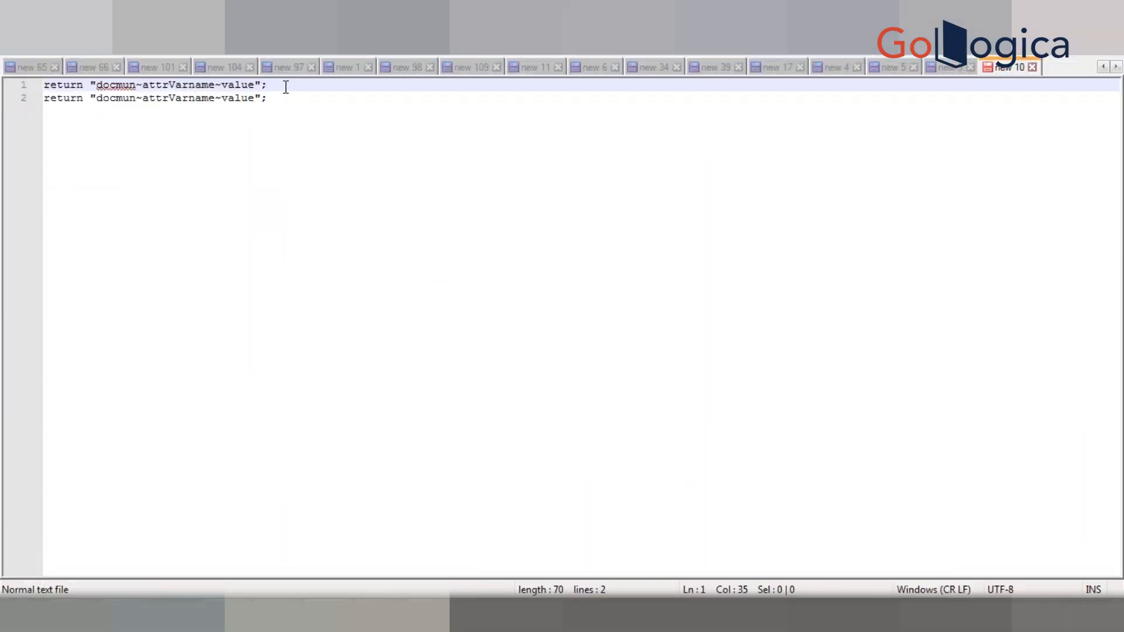
pyautogui.press('Return')
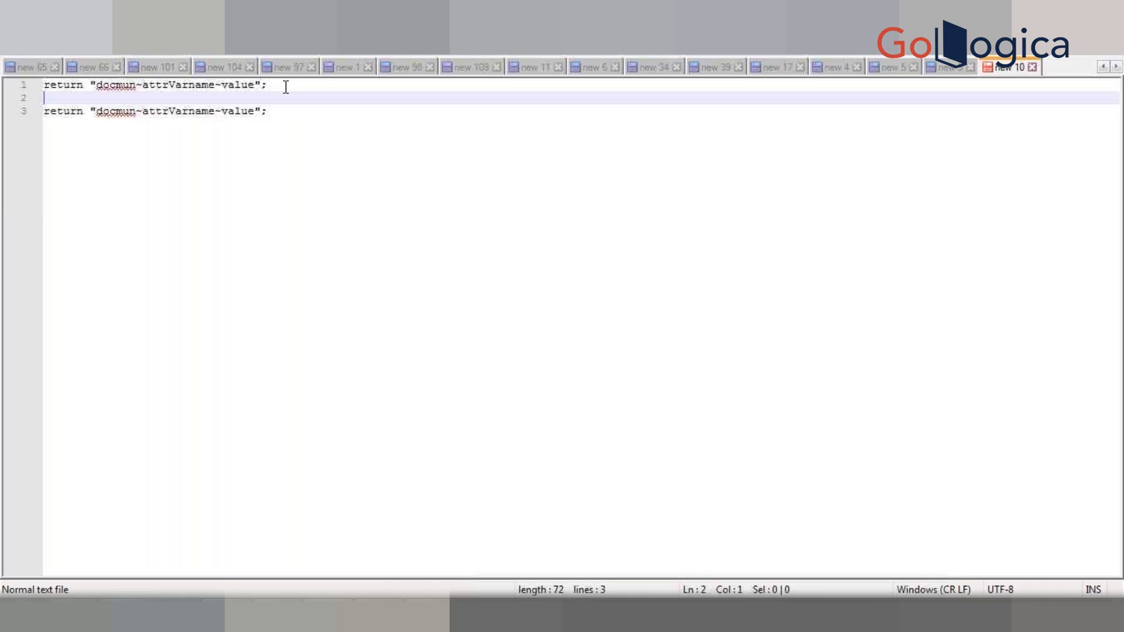
pyautogui.write('quote:')
pyautogui.press('Down')
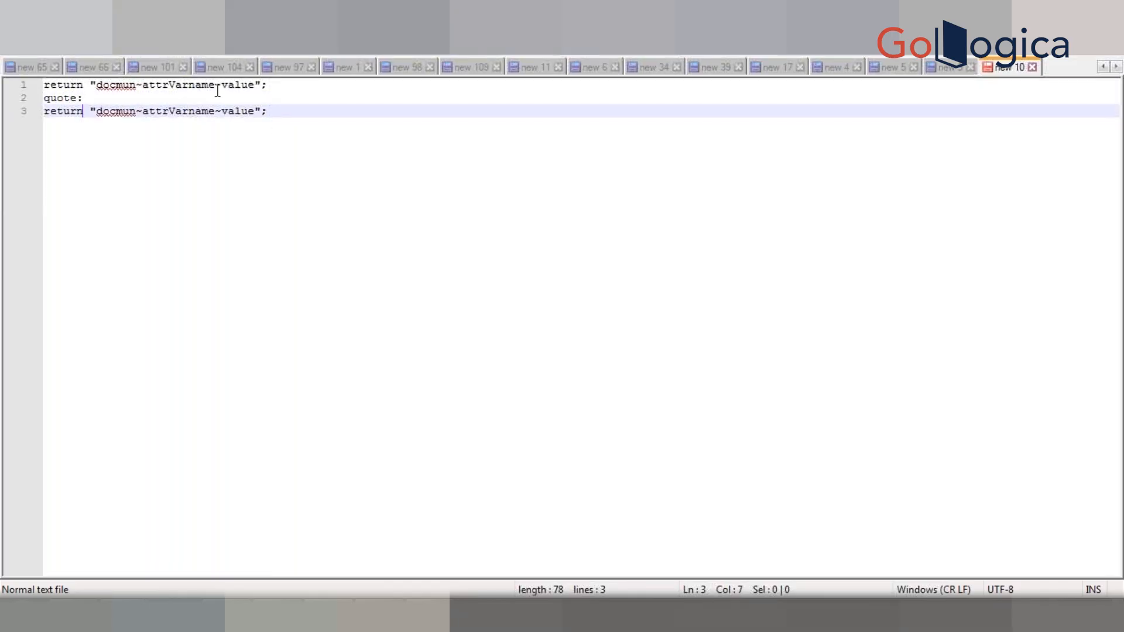
# - Edit the copied line to return "1~totPrice~100"; and add a new line
pyautogui.doubleClick(119, 112)
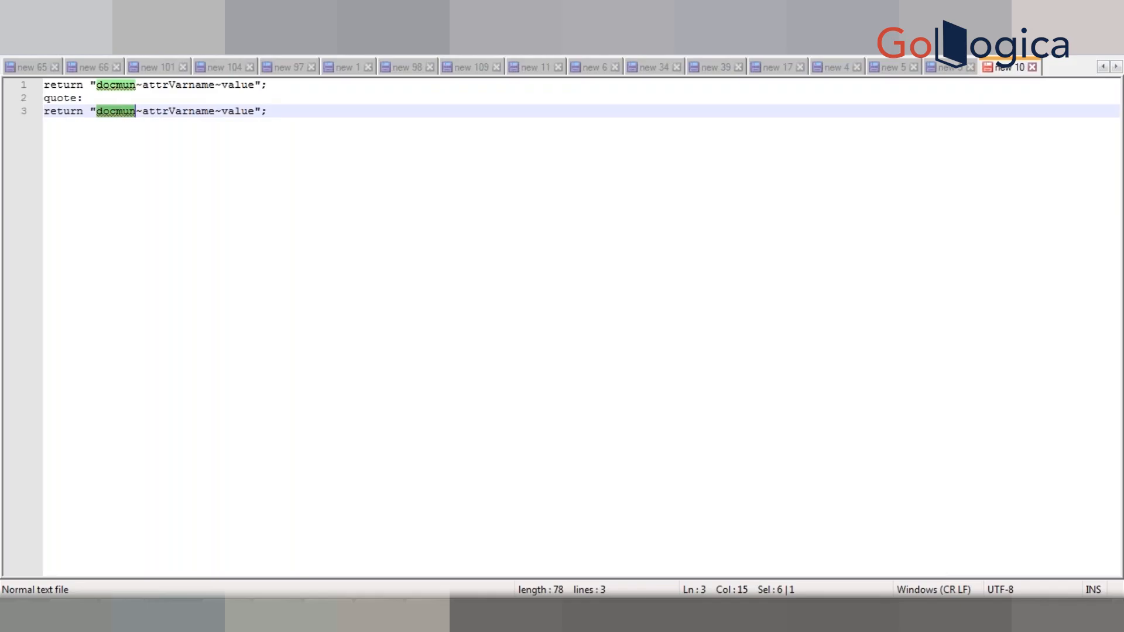
pyautogui.write('1')
pyautogui.doubleClick(138, 112)
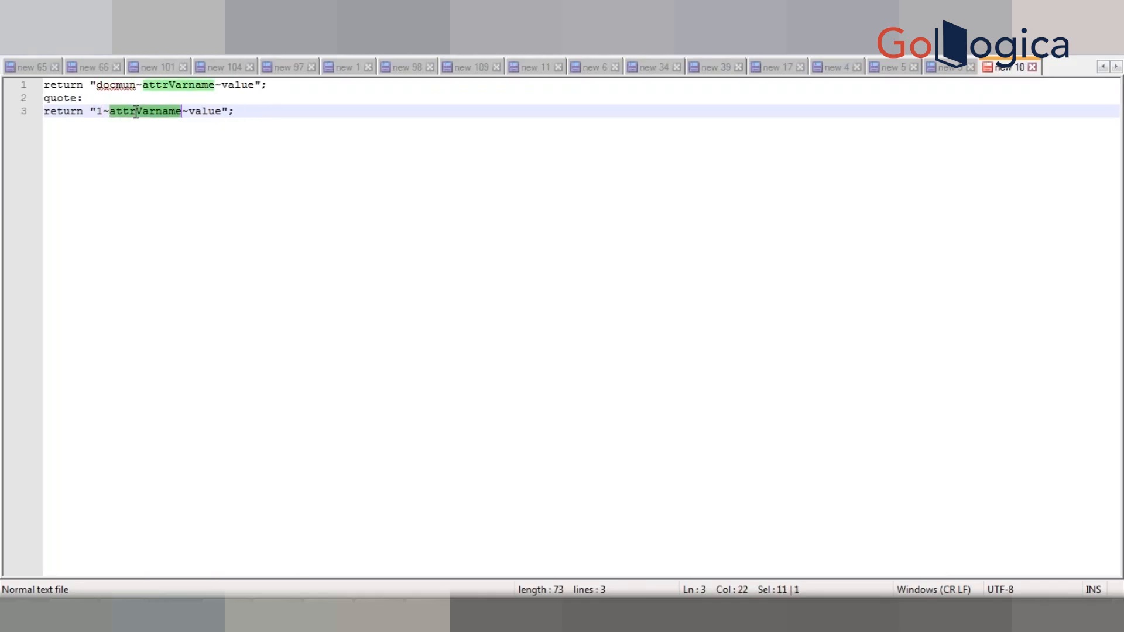
pyautogui.write('totPrice')
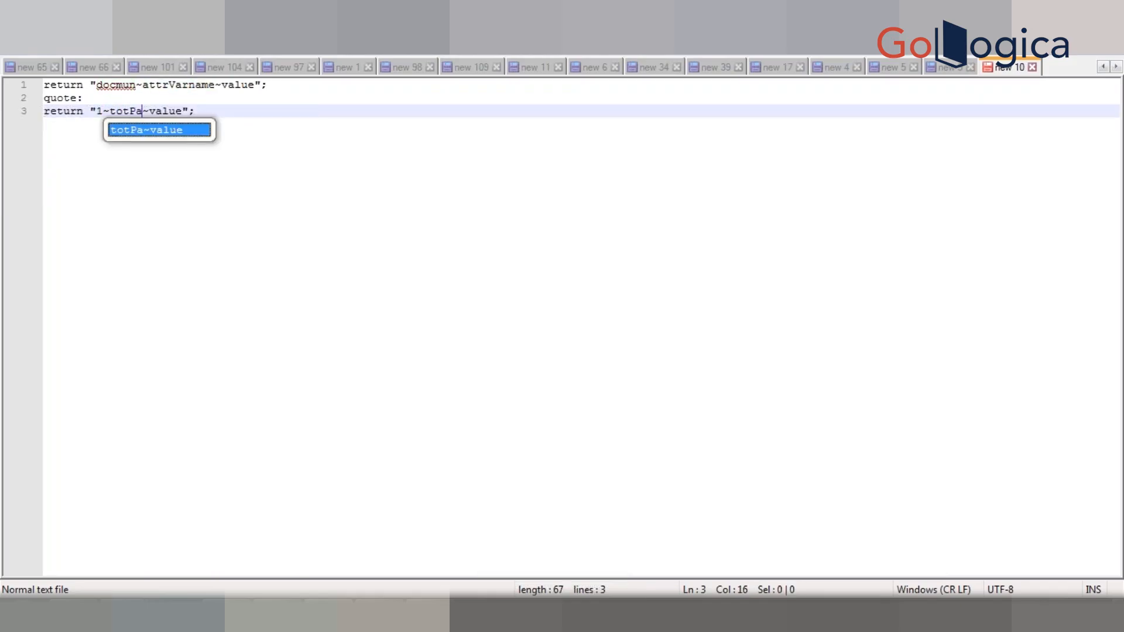
pyautogui.doubleClick(188, 111)
pyautogui.write('100')
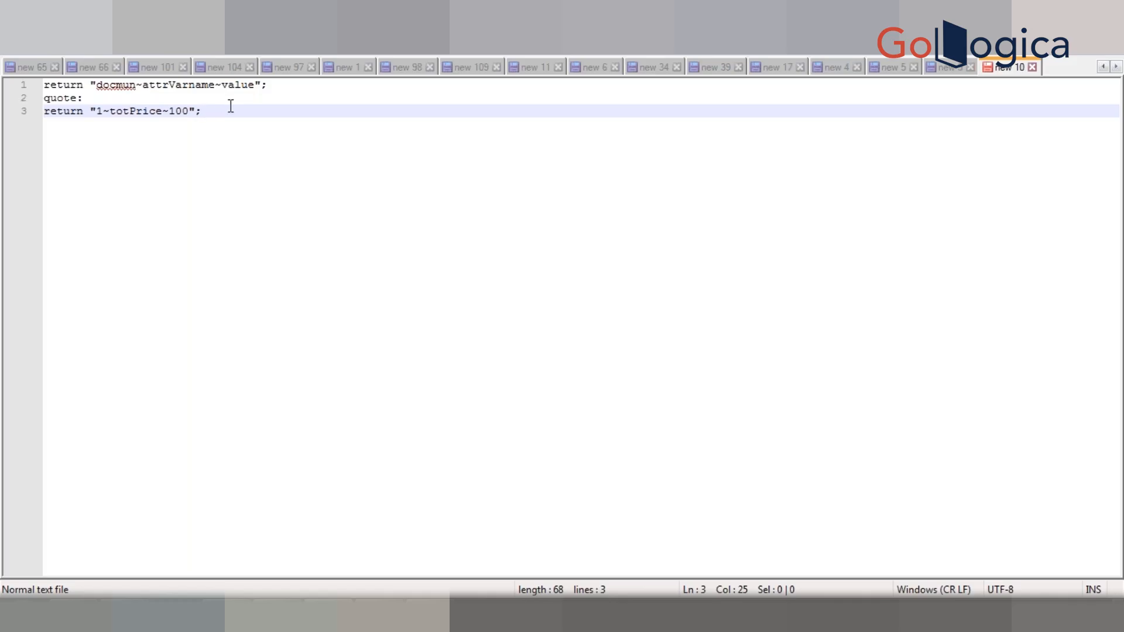
pyautogui.press('Return')
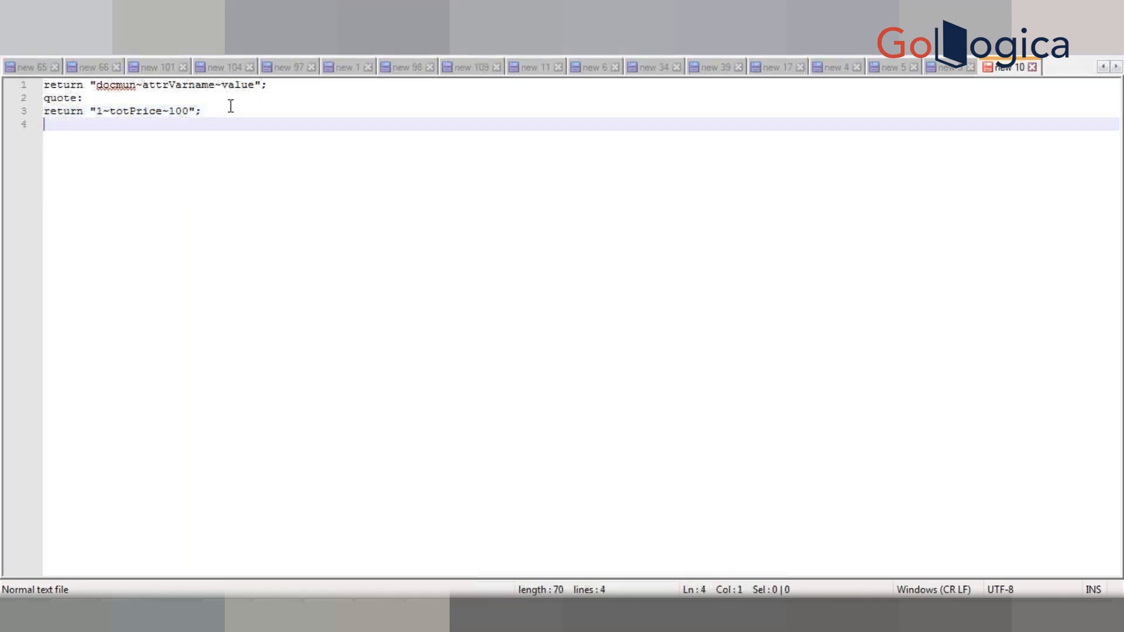
# - Add a 'line:' note followed by return "2~totPr~120.0";
pyautogui.press('Return')
pyautogui.write('line:')
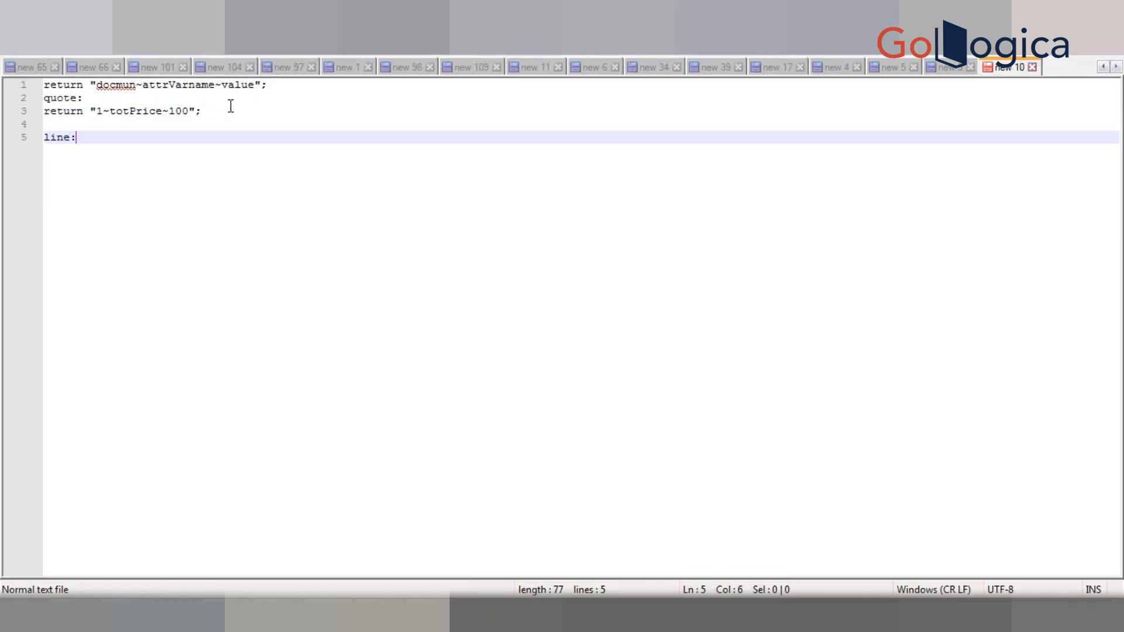
pyautogui.press('Return')
pyautogui.write('retur')
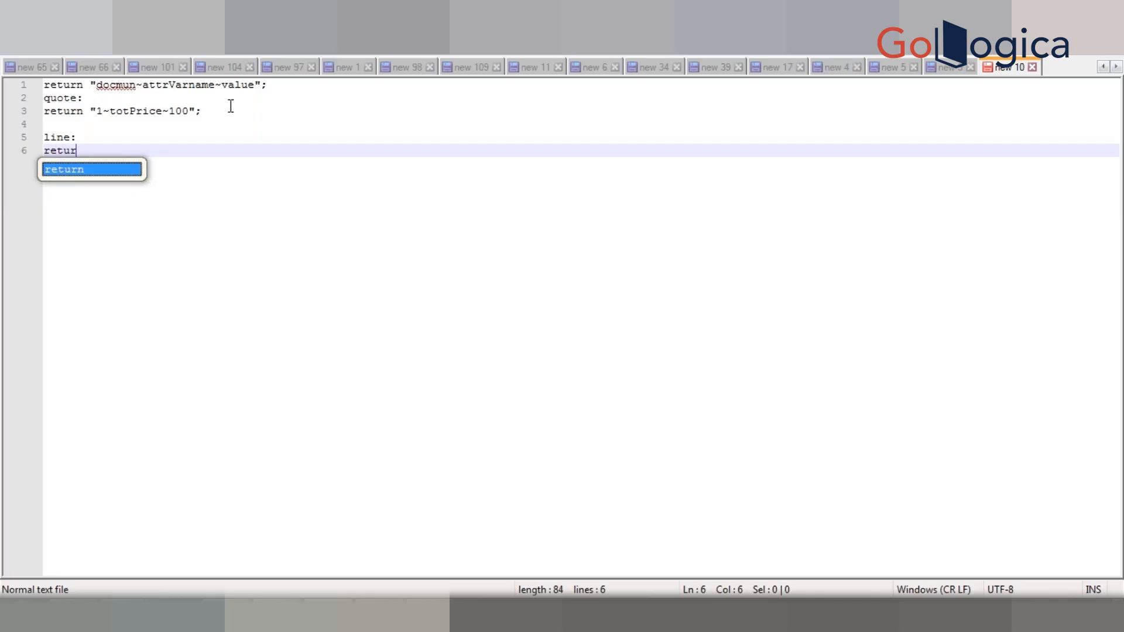
pyautogui.write('n "";')
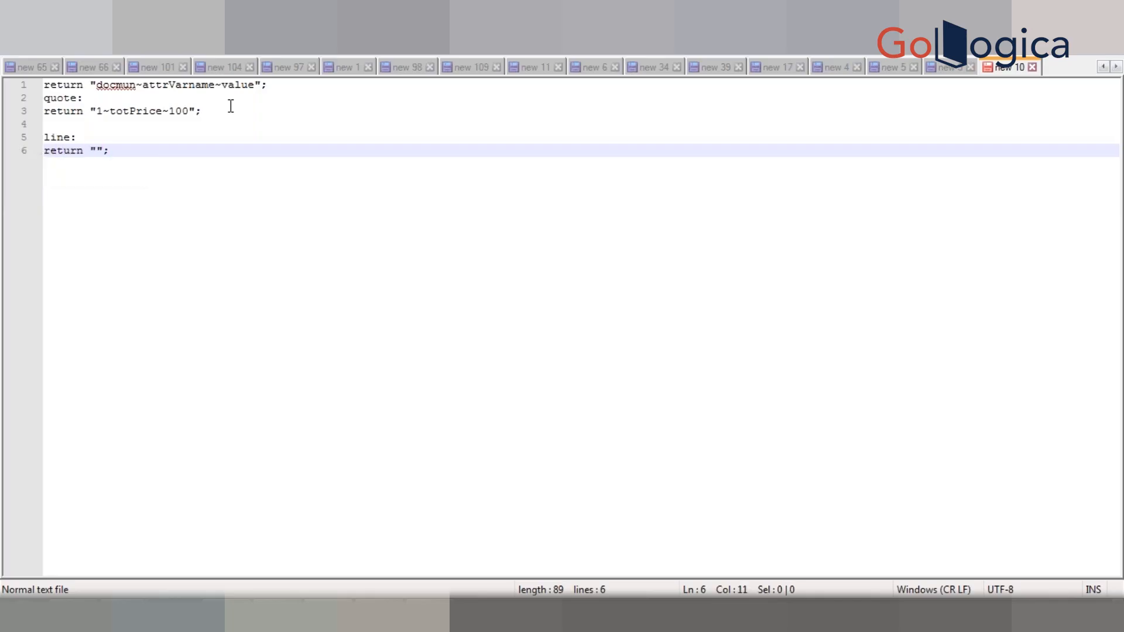
pyautogui.press('Left')
pyautogui.write('doc')
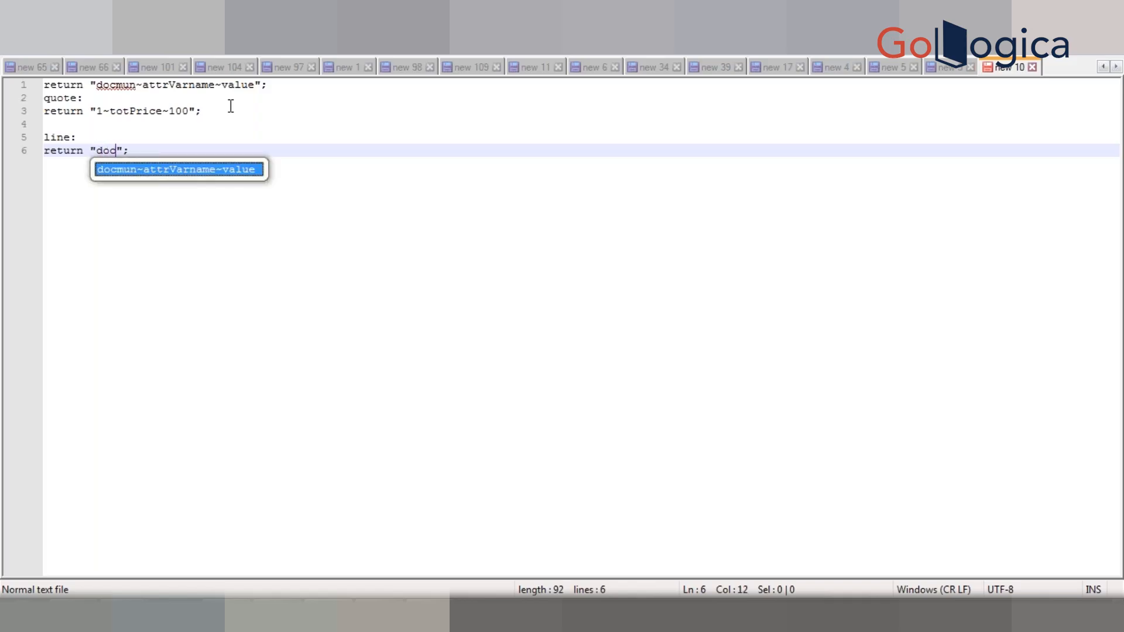
pyautogui.press('BackSpace')
pyautogui.press('BackSpace')
pyautogui.press('BackSpace')
pyautogui.write('2')
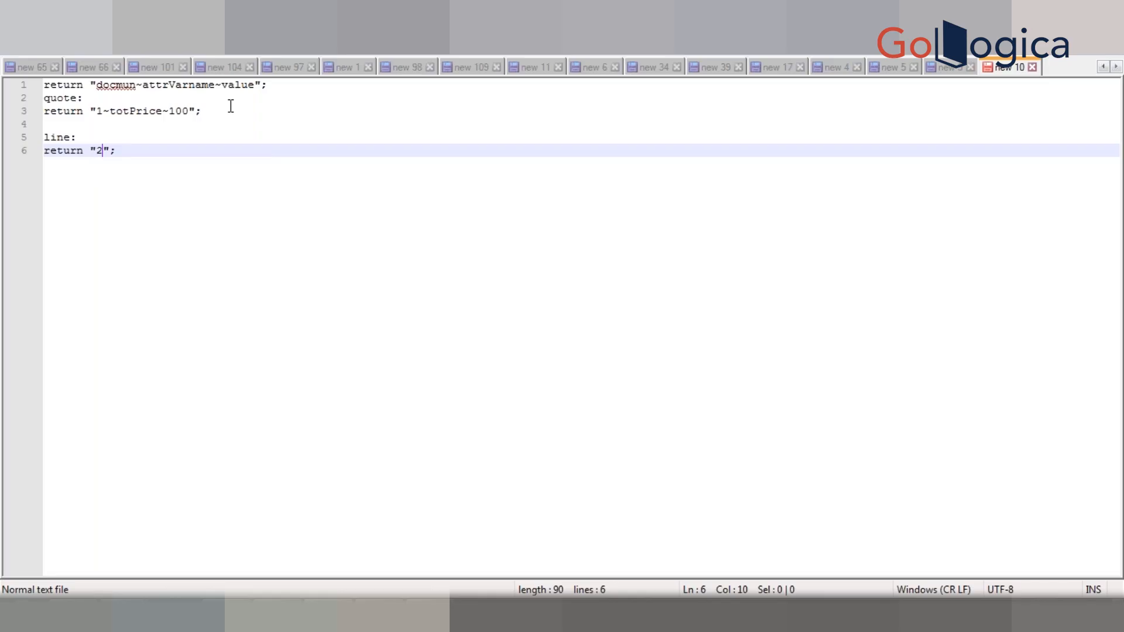
pyautogui.write('~to')
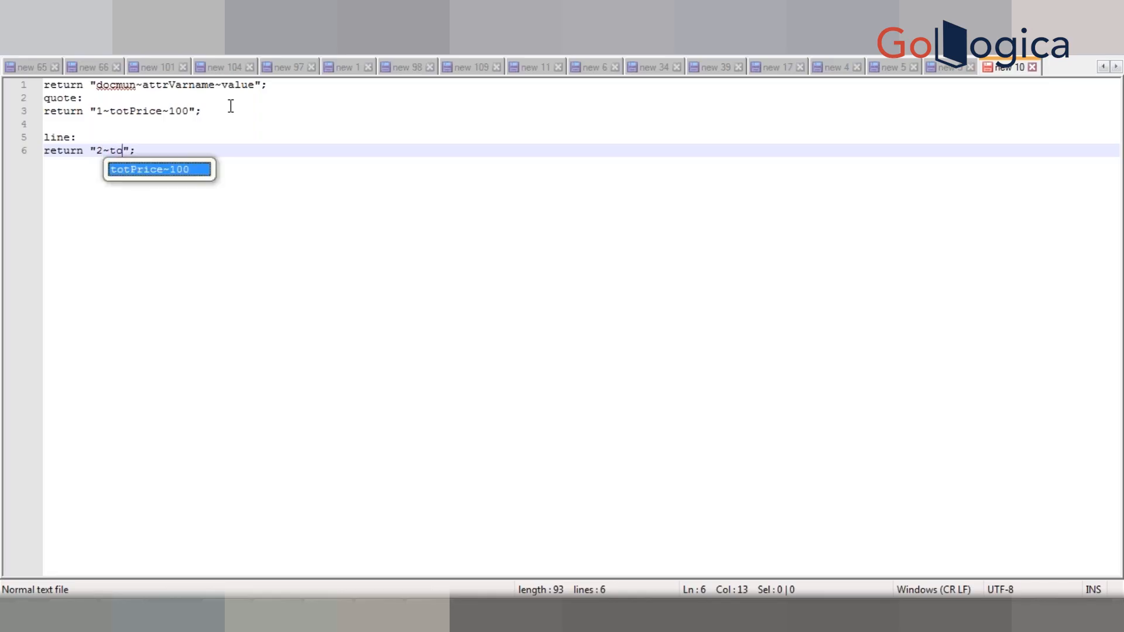
pyautogui.write('t')
pyautogui.write('Pr')
pyautogui.write('~')
pyautogui.write('120')
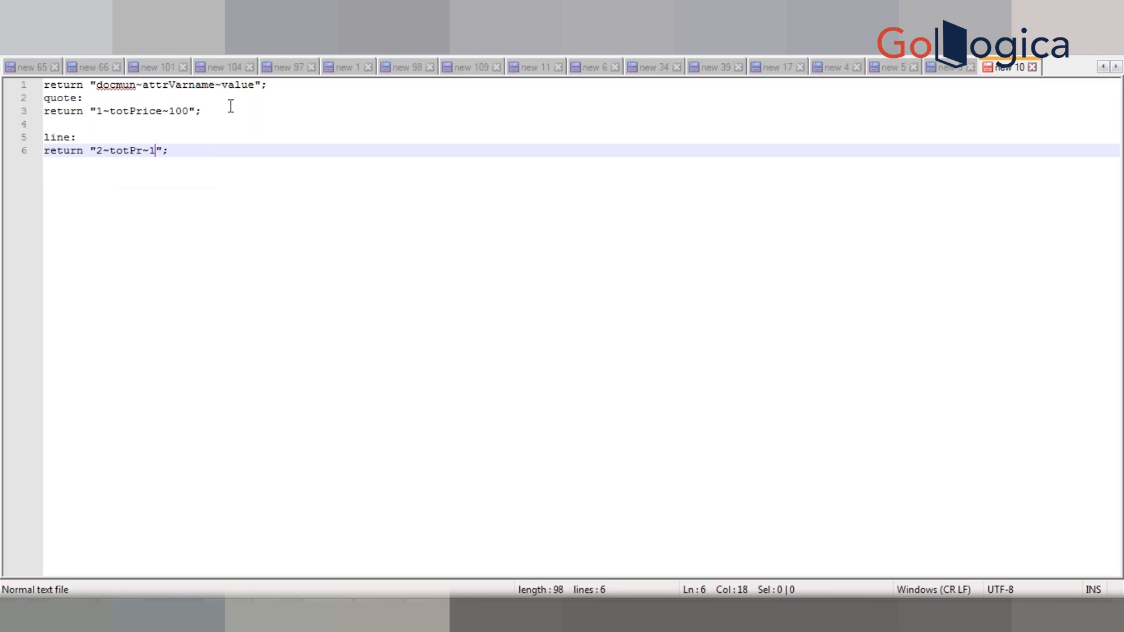
pyautogui.write('.0')
# - Duplicate that line into returns "3~totPr~120.0" and "4~totPr~120.0"
pyautogui.hotkey('ctrl', 'd')
pyautogui.press('Down')
pyautogui.press('Left')
pyautogui.press('Left')
pyautogui.press('Left')
pyautogui.press('Left')
pyautogui.press('Left')
pyautogui.press('Left')
pyautogui.press('Left')
pyautogui.press('Left')
pyautogui.press('Left')
pyautogui.press('Left')
pyautogui.press('Left')
pyautogui.press('Left')
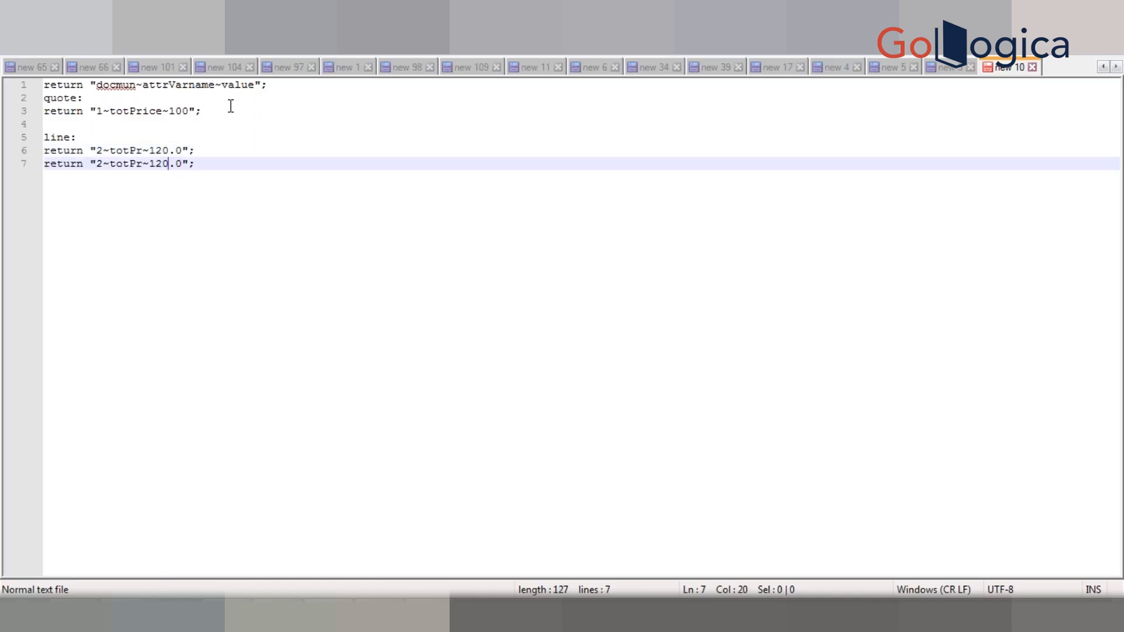
pyautogui.press('BackSpace')
pyautogui.write('3')
pyautogui.press('End')
pyautogui.hotkey('ctrl', 'd')
pyautogui.press('Down')
pyautogui.press('Left')
pyautogui.press('Left')
pyautogui.press('Left')
pyautogui.press('Left')
pyautogui.press('Left')
pyautogui.press('Left')
pyautogui.press('Left')
pyautogui.press('Left')
pyautogui.press('Left')
pyautogui.press('Left')
pyautogui.press('Left')
pyautogui.press('Left')
pyautogui.press('Left')
pyautogui.press('Left')
pyautogui.press('Left')
pyautogui.press('Right')
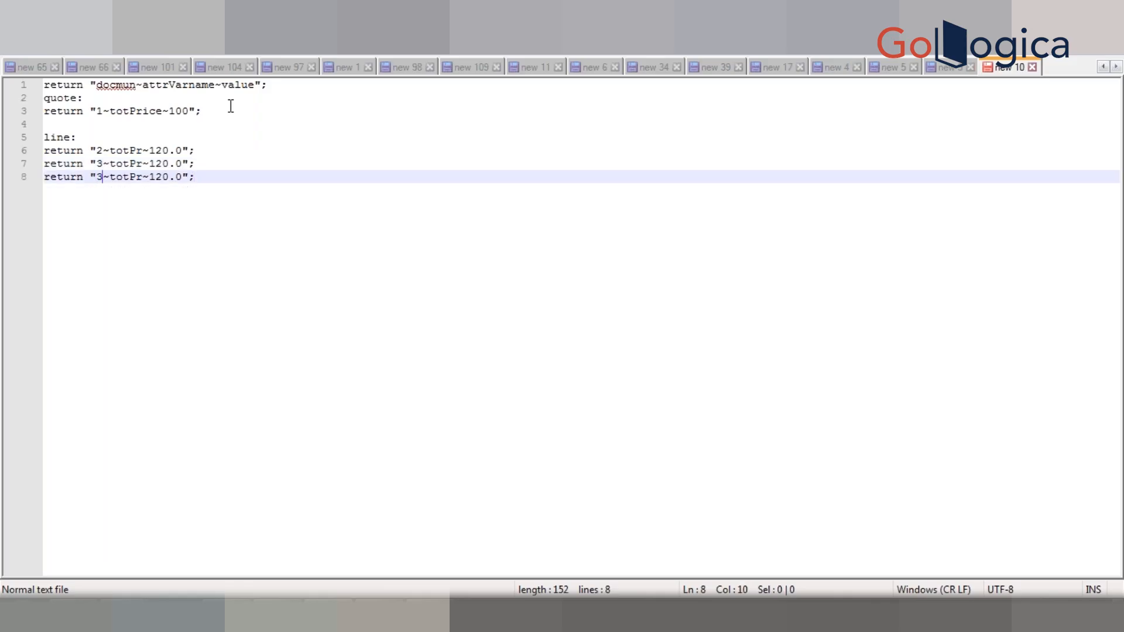
pyautogui.hotkey('shift', 'Left')
pyautogui.write('4')
pyautogui.click(270, 161)
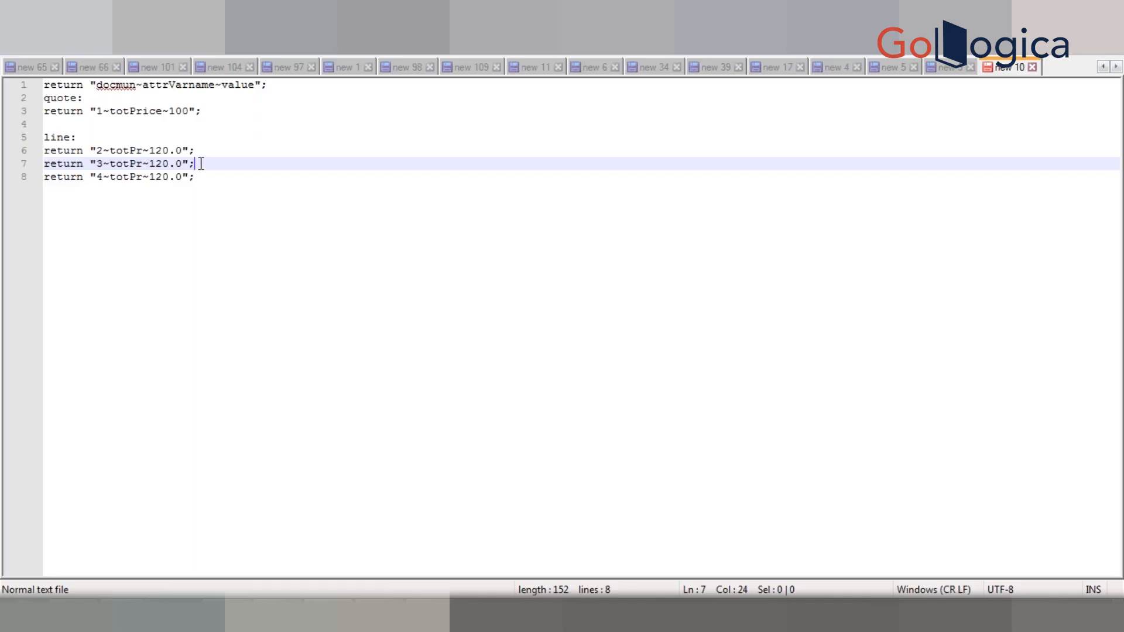
# - Highlight the 3 on line 7, add an empty line after line 8, then return to Excel
pyautogui.click(100, 168)
pyautogui.hotkey('shift', 'Right')
pyautogui.click(238, 178)
pyautogui.press('Return')
pyautogui.press('Return')
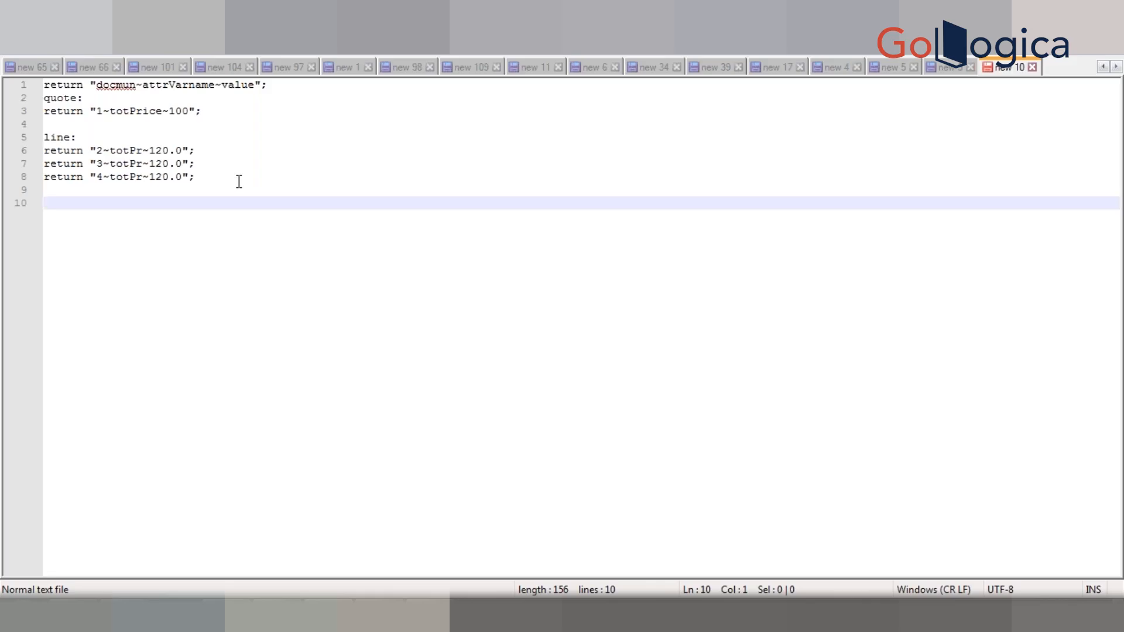
pyautogui.hotkey('alt', 'Tab')
pyautogui.hotkey('alt', 'Tab')
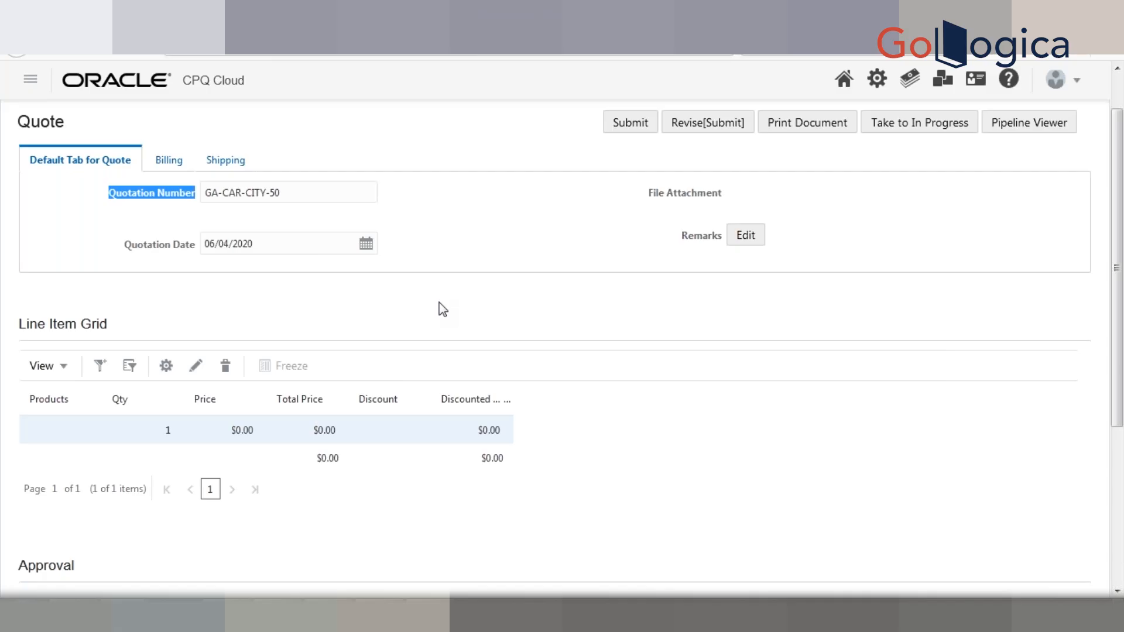
# - Collapse the quote's Line Item Grid, then bring the Excel White Board workbook forward
pyautogui.click(407, 334)
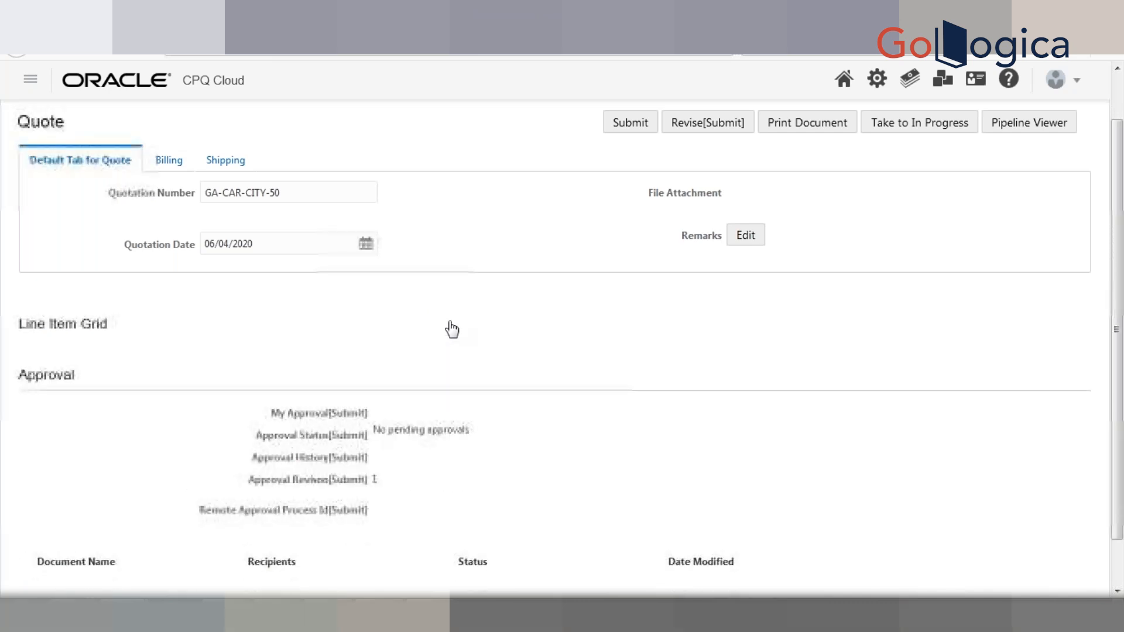
pyautogui.hotkey('alt', 'Tab')
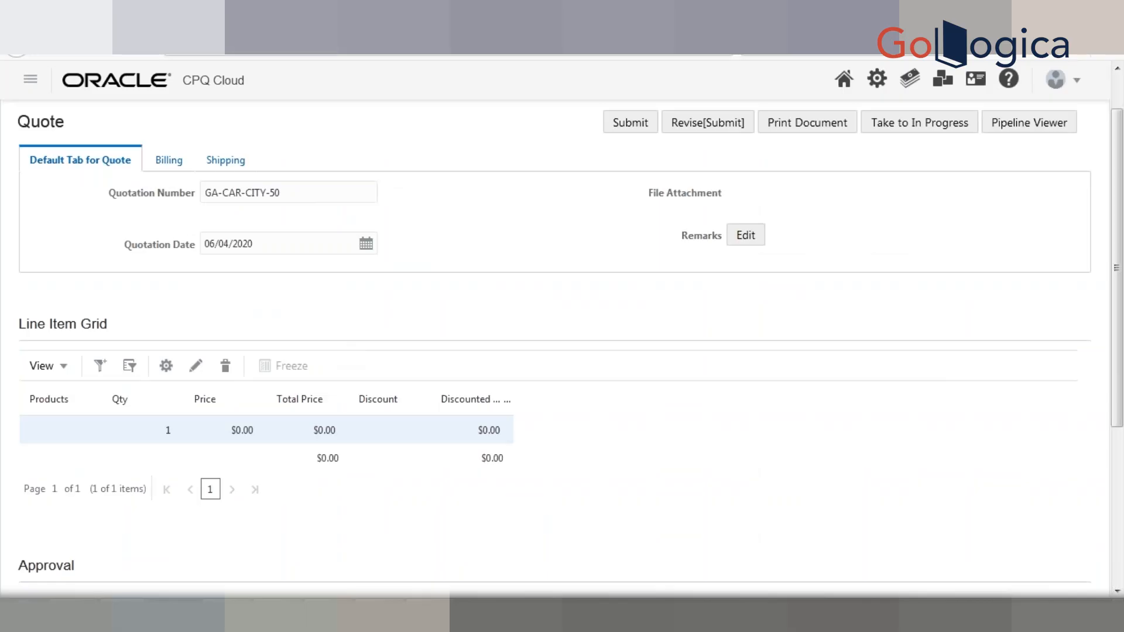
pyautogui.hotkey('alt', 'Tab')
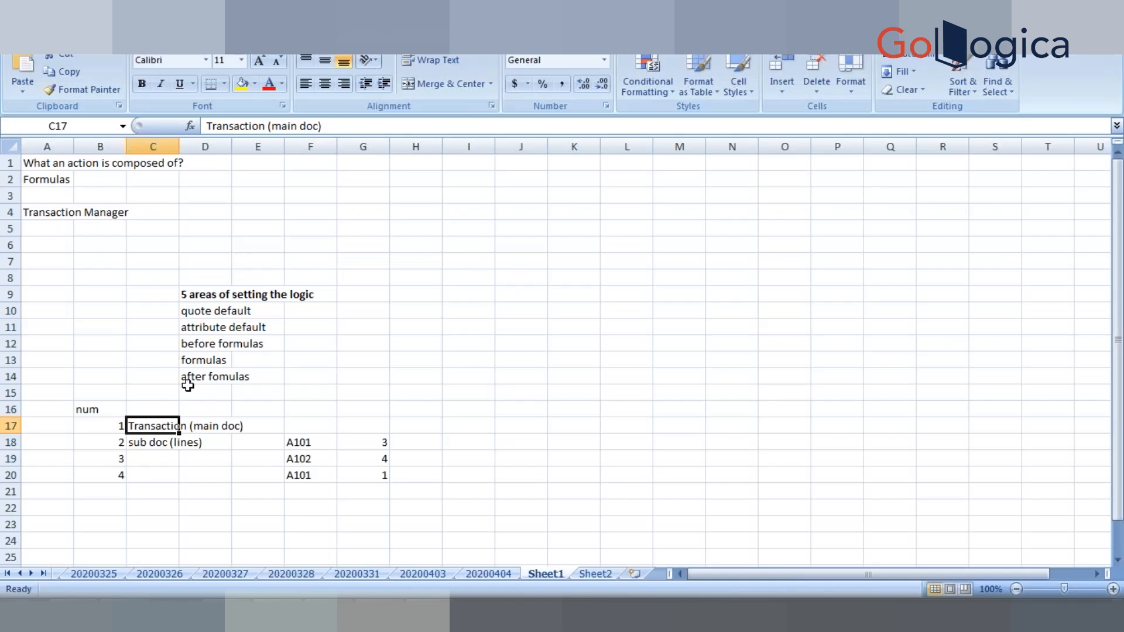
pyautogui.click(218, 310)
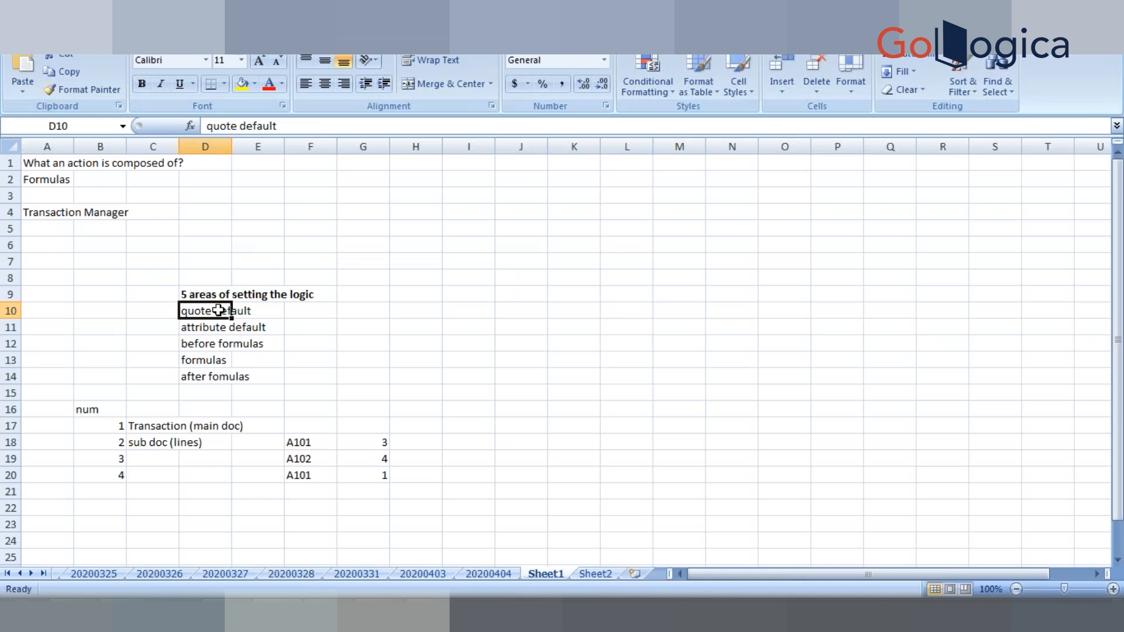
pyautogui.click(216, 330)
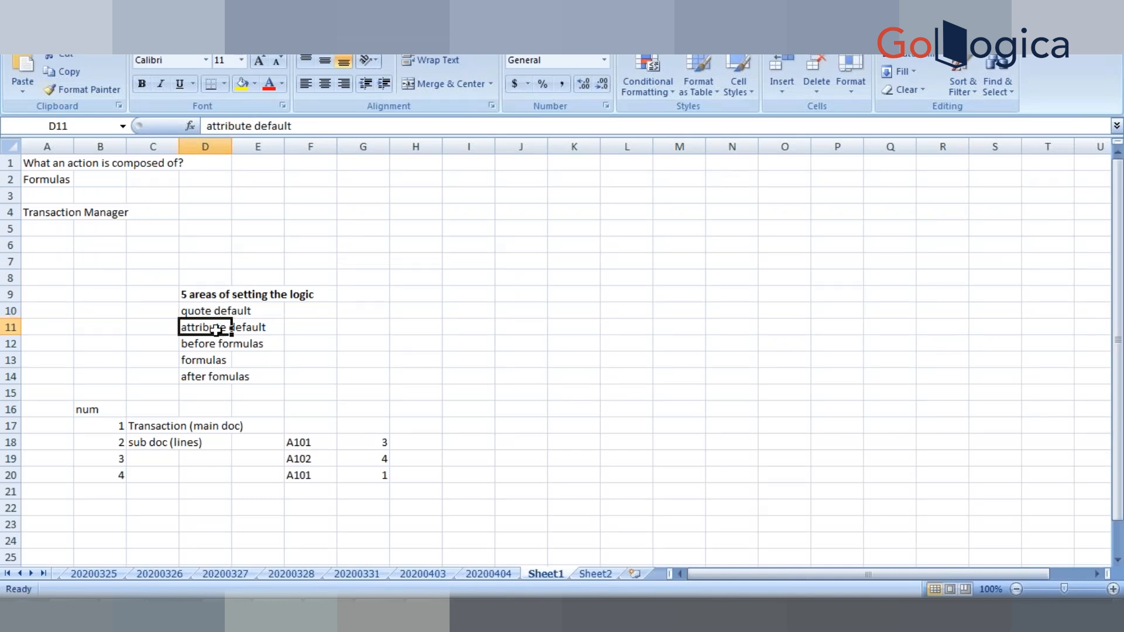
pyautogui.click(218, 345)
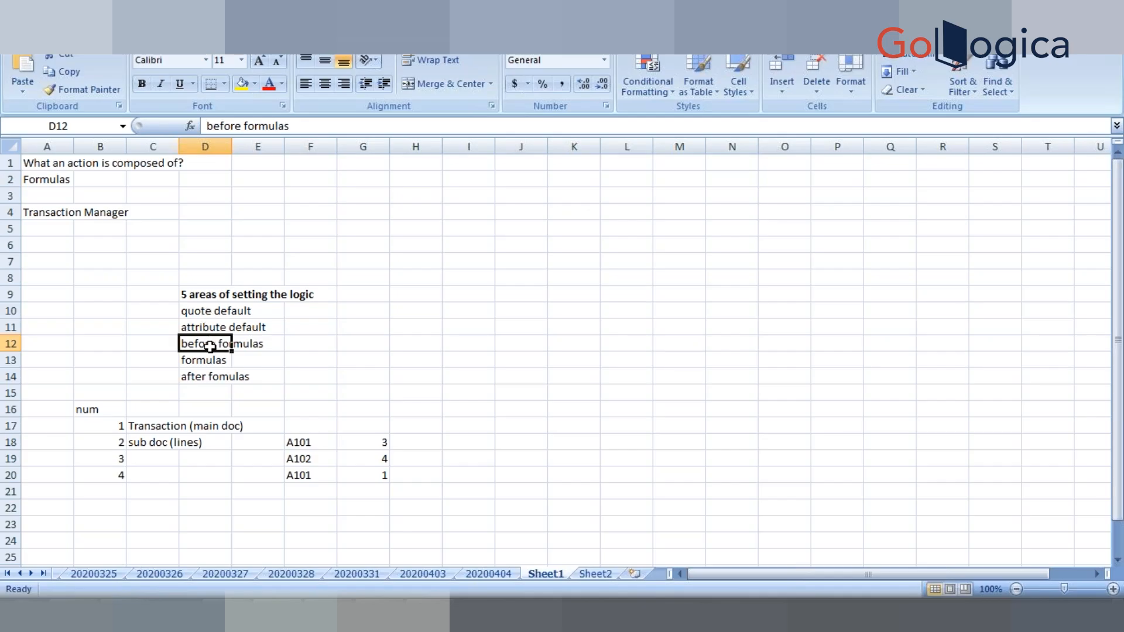
pyautogui.click(205, 382)
pyautogui.click(204, 312)
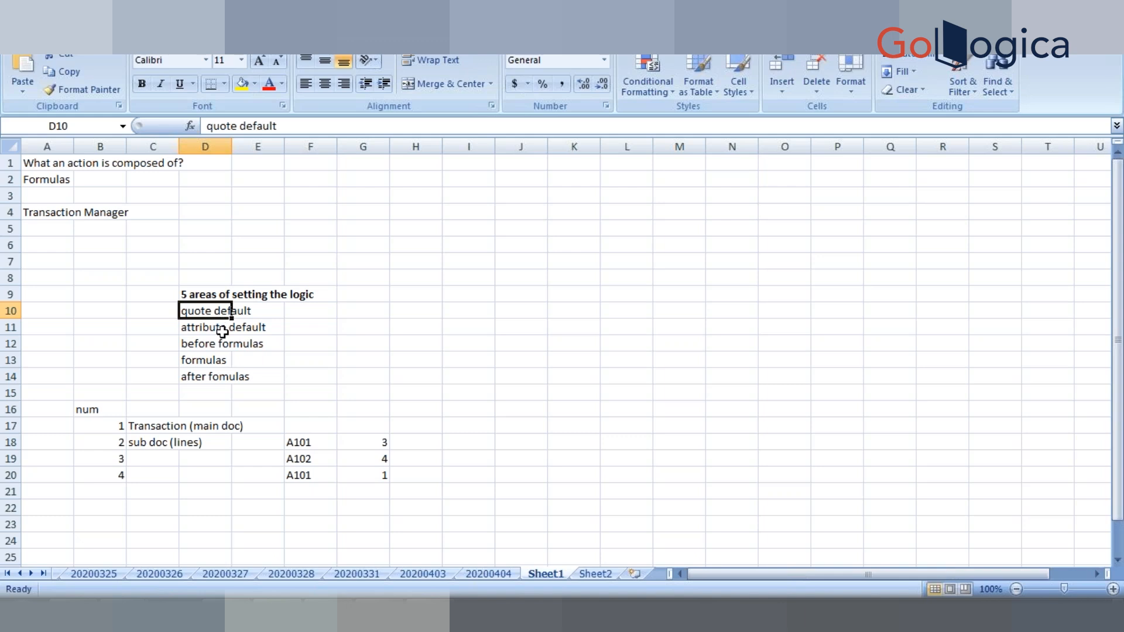
pyautogui.click(222, 333)
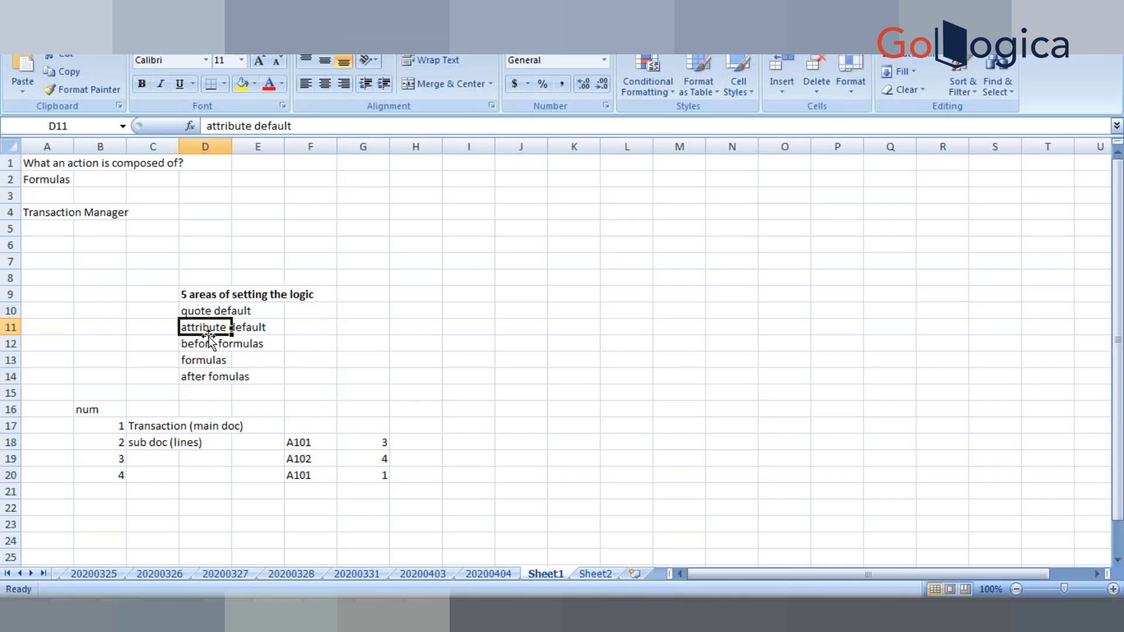
pyautogui.click(210, 344)
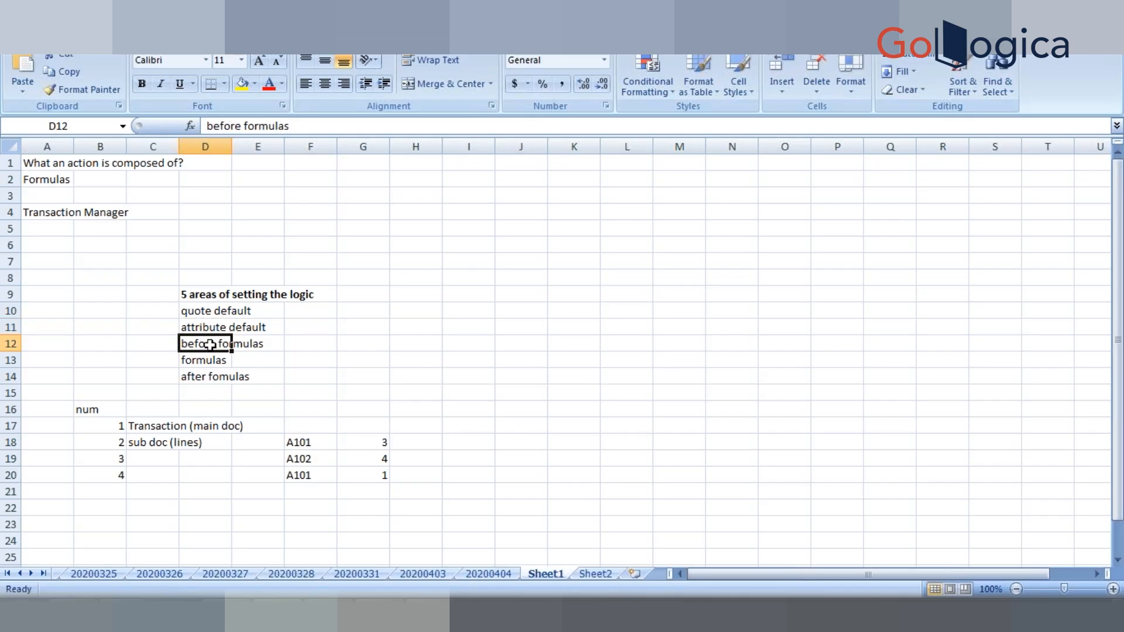
pyautogui.click(211, 375)
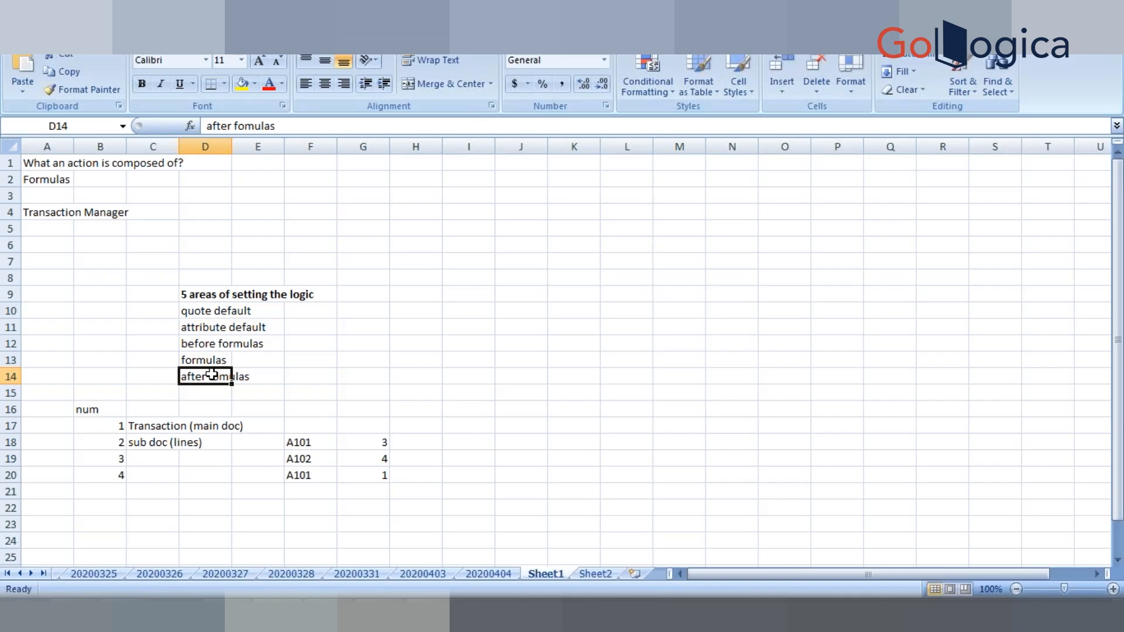
# - Review the before-formulas, after-formulas, formulas and attribute-default notes in D11–D14, then return to Firefox
pyautogui.click(212, 345)
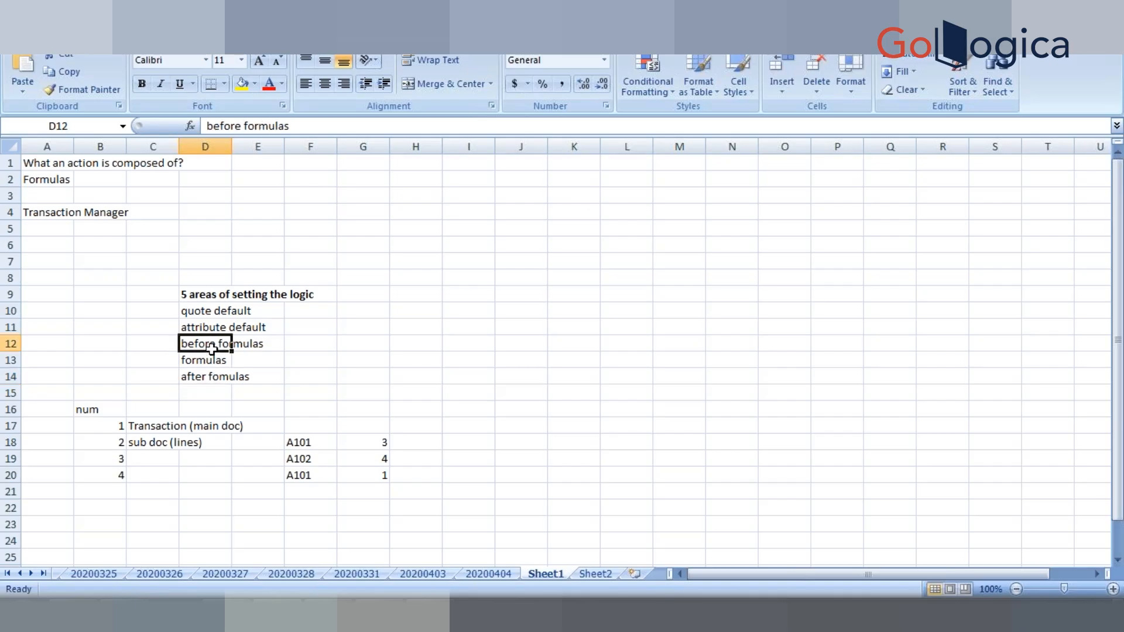
pyautogui.click(212, 378)
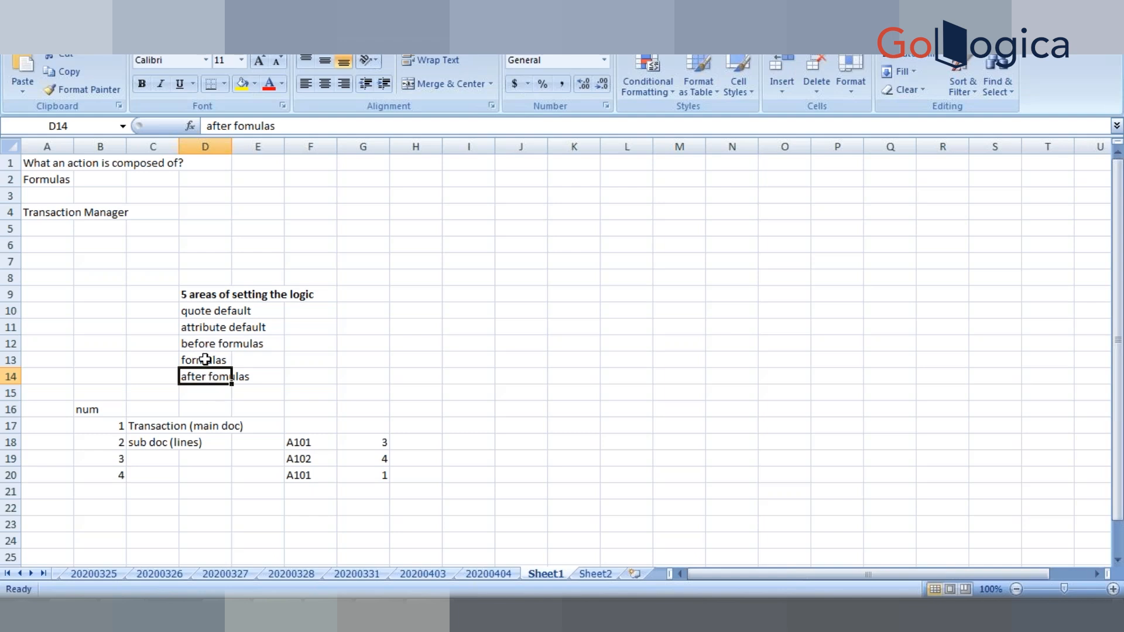
pyautogui.click(205, 360)
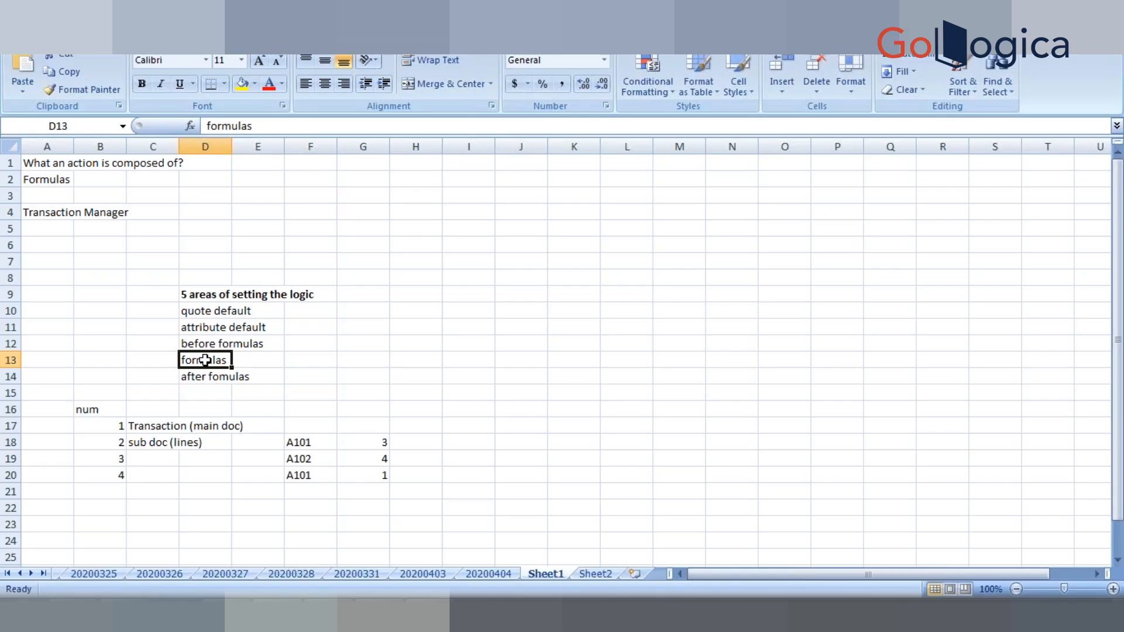
pyautogui.click(199, 329)
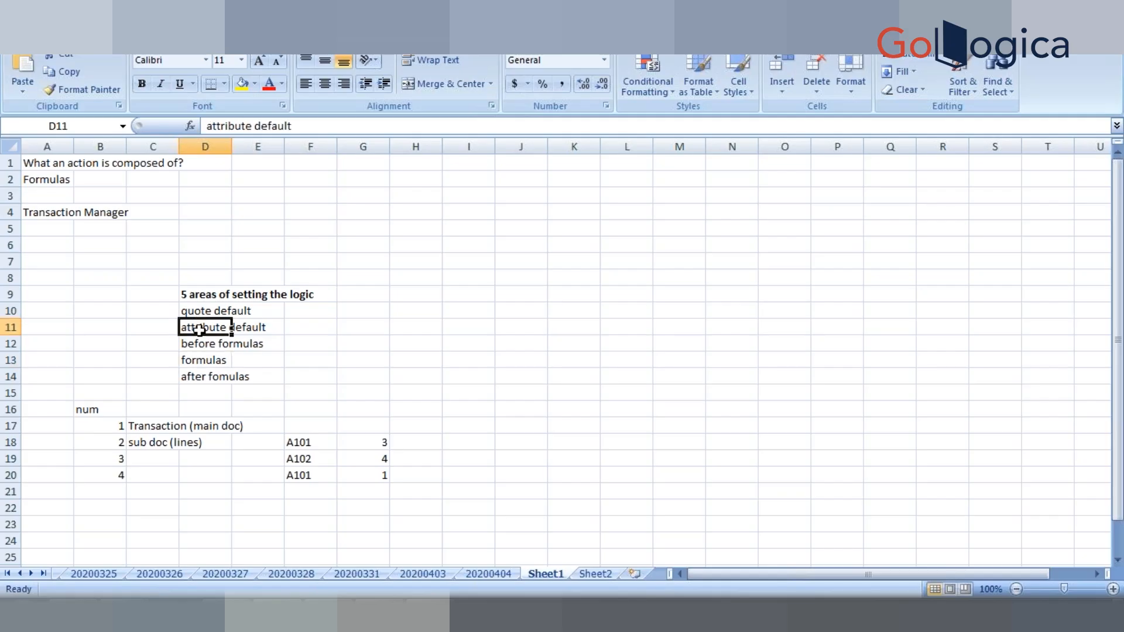
pyautogui.click(204, 361)
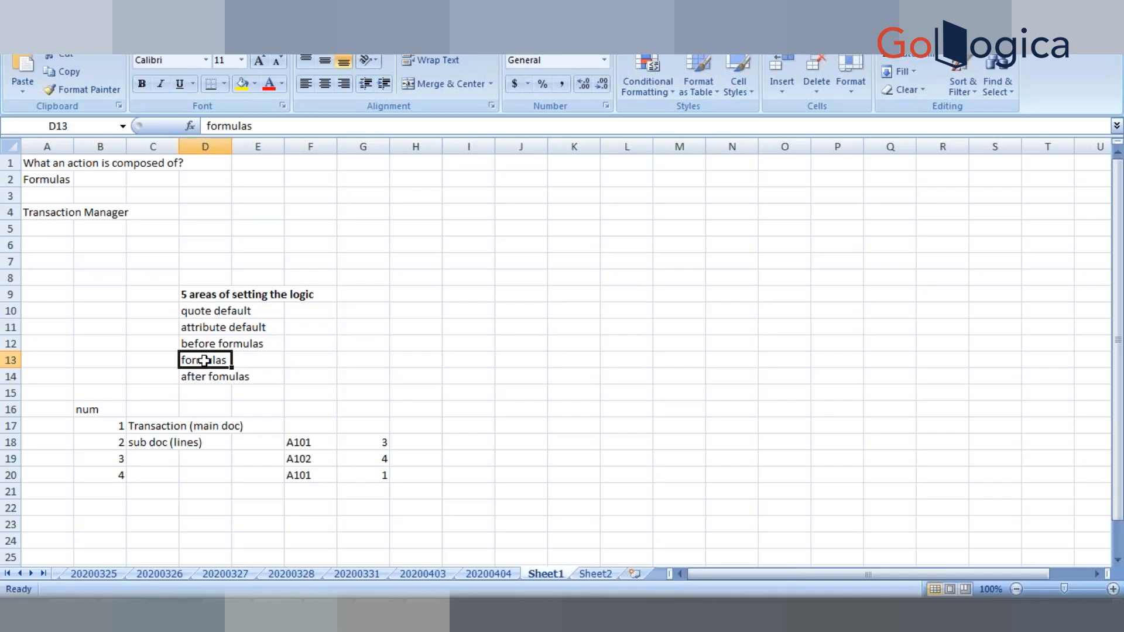
pyautogui.hotkey('alt', 'Tab')
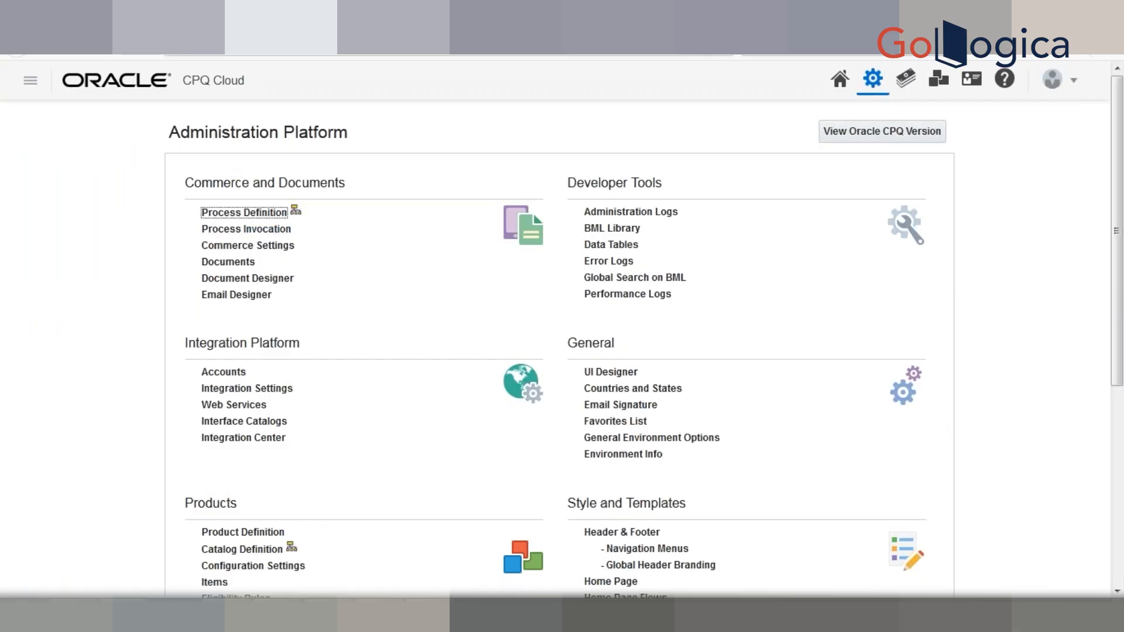
# - Open Process Definition in a new tab and expand Georgia Car City's Navigation dropdown
pyautogui.rightClick(249, 217)
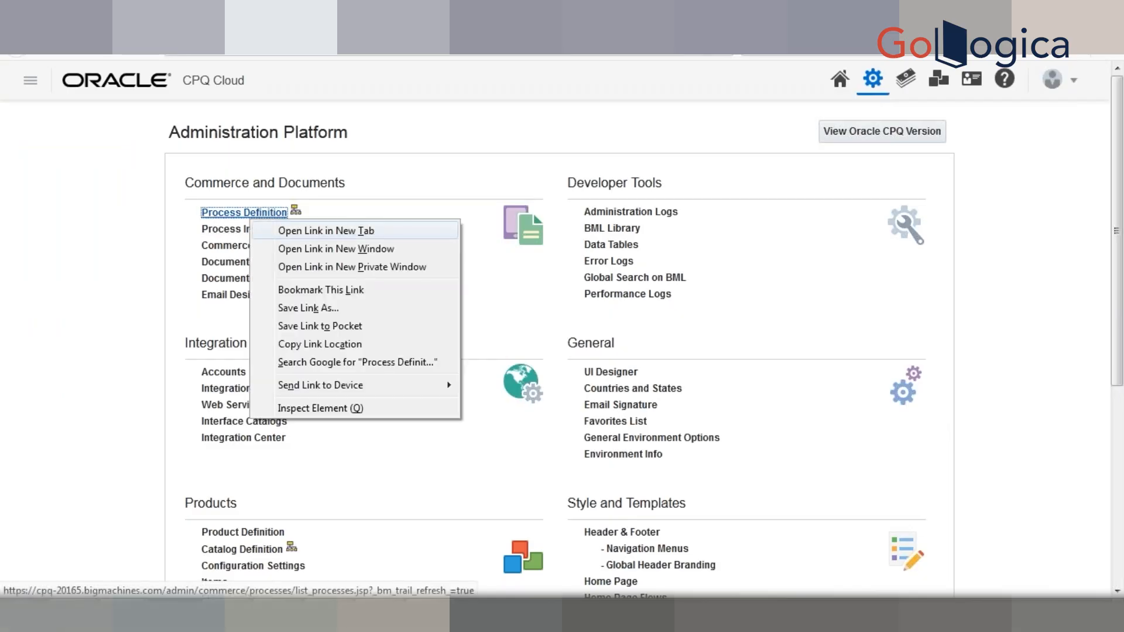
pyautogui.click(321, 230)
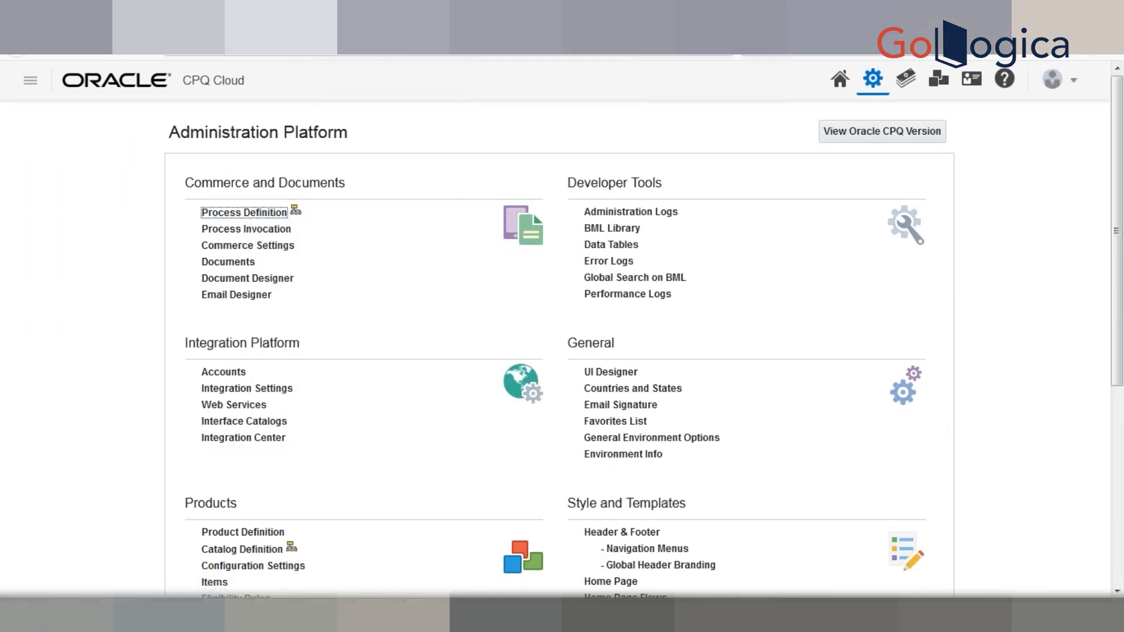
pyautogui.click(419, 14)
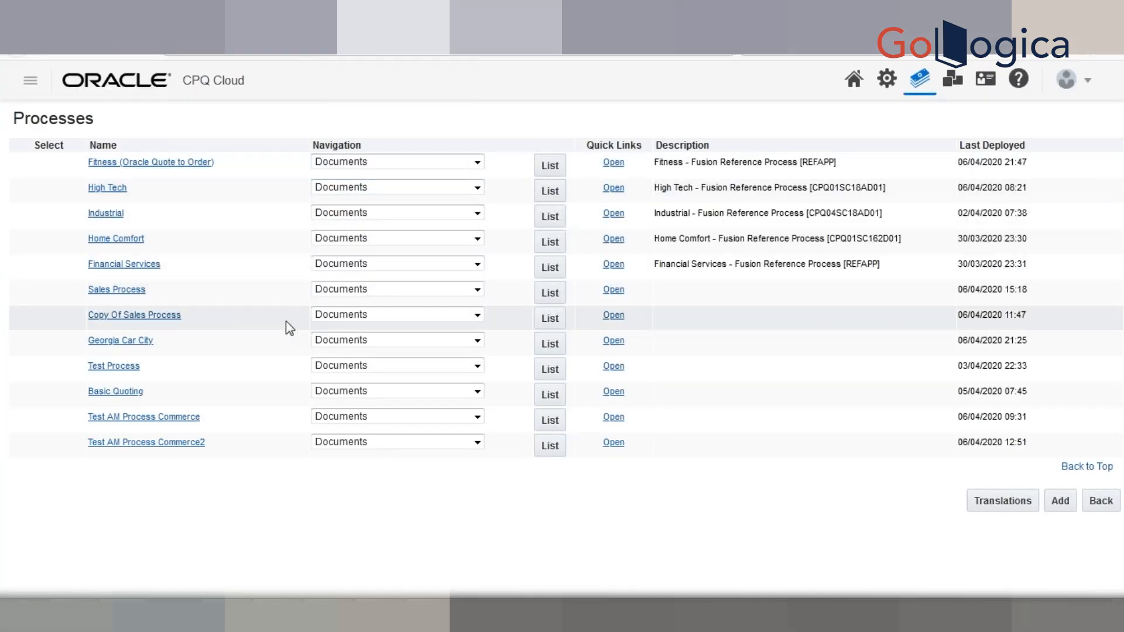
pyautogui.click(408, 339)
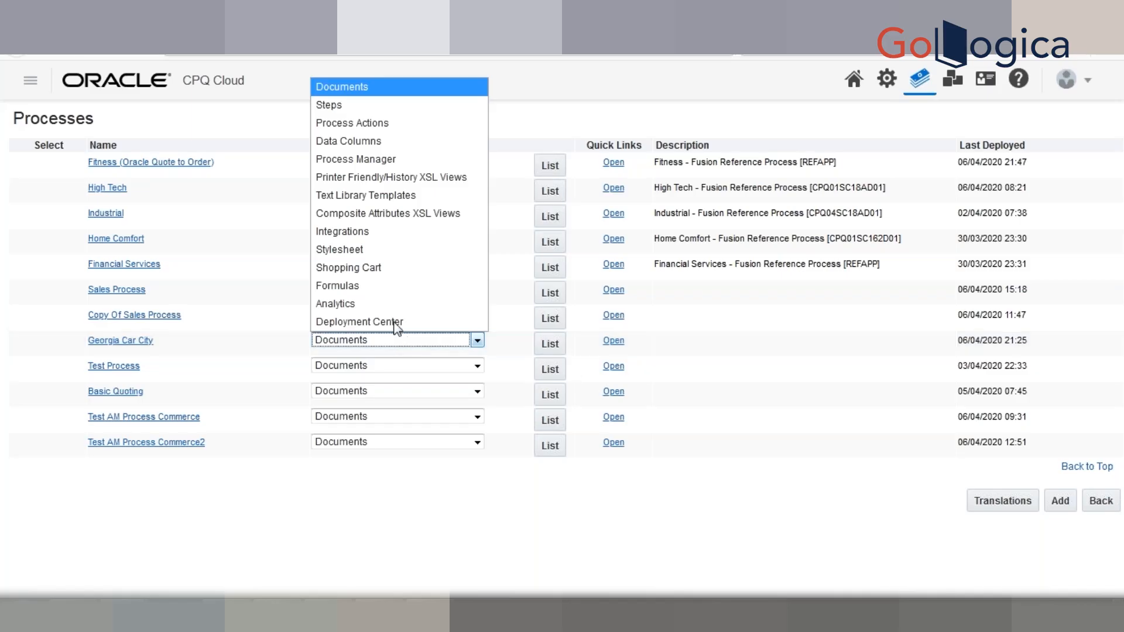
# - Choose Formulas in Georgia Car City's Navigation and list its formulas
pyautogui.click(388, 287)
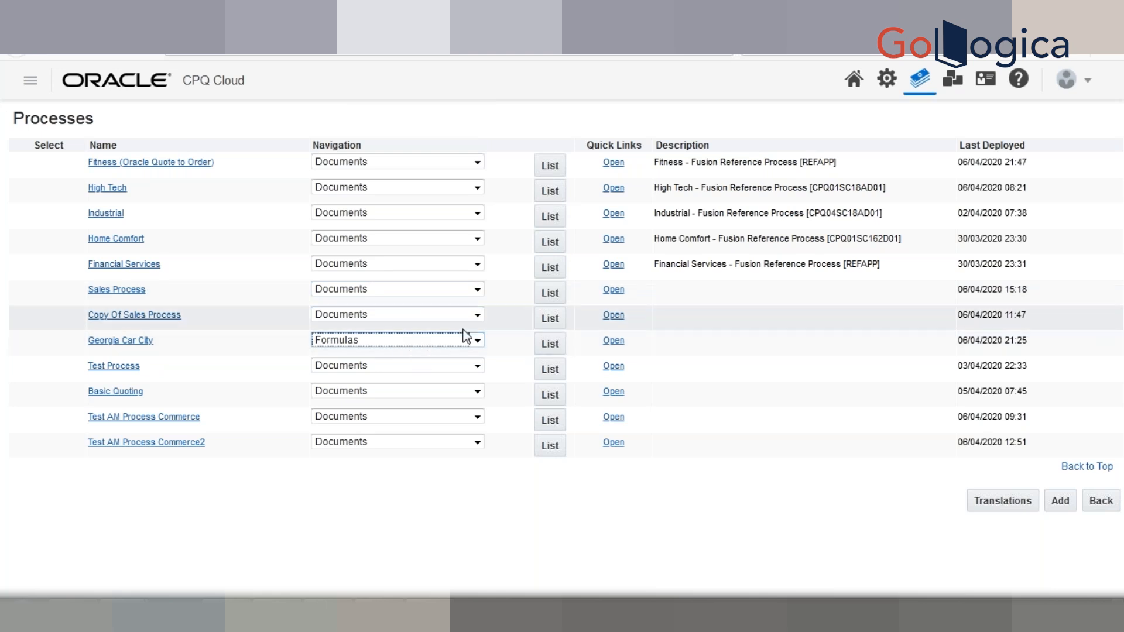
pyautogui.click(548, 346)
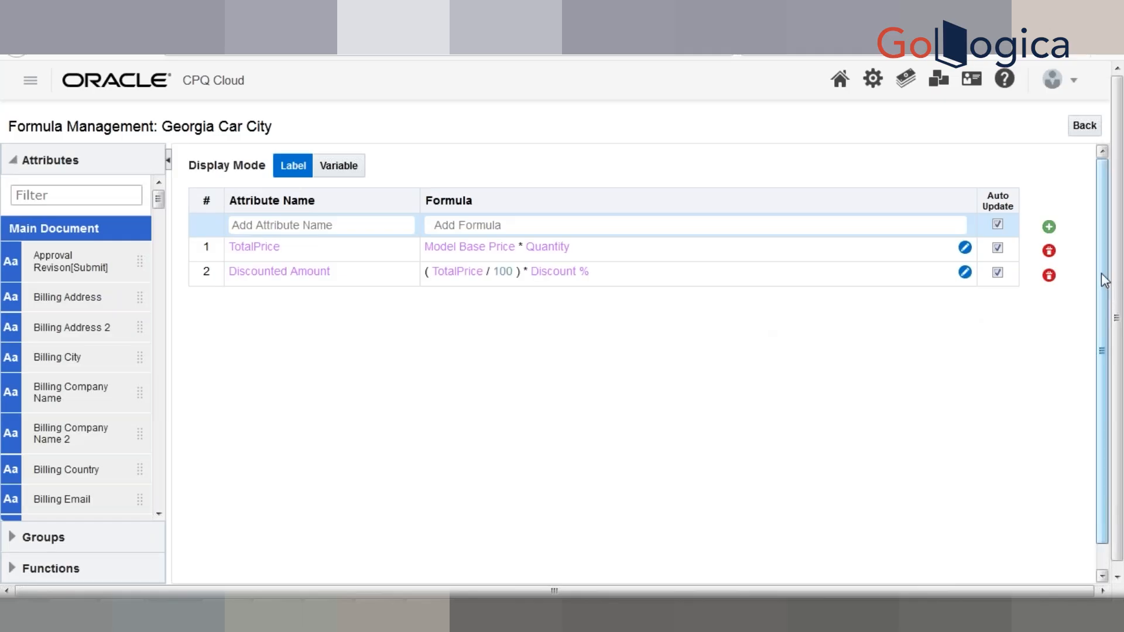
# - Compare Label and Variable display modes, ending on Variable so formulas show names like totalPrice
pyautogui.moveTo(1102, 278); pyautogui.dragTo(1098, 196)
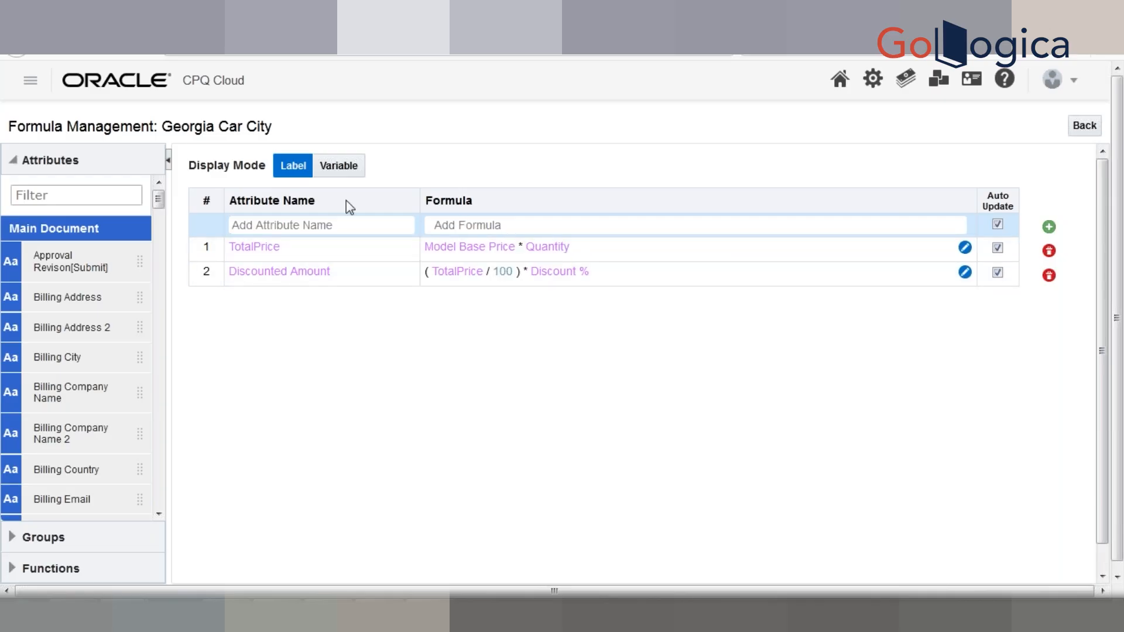
pyautogui.click(337, 176)
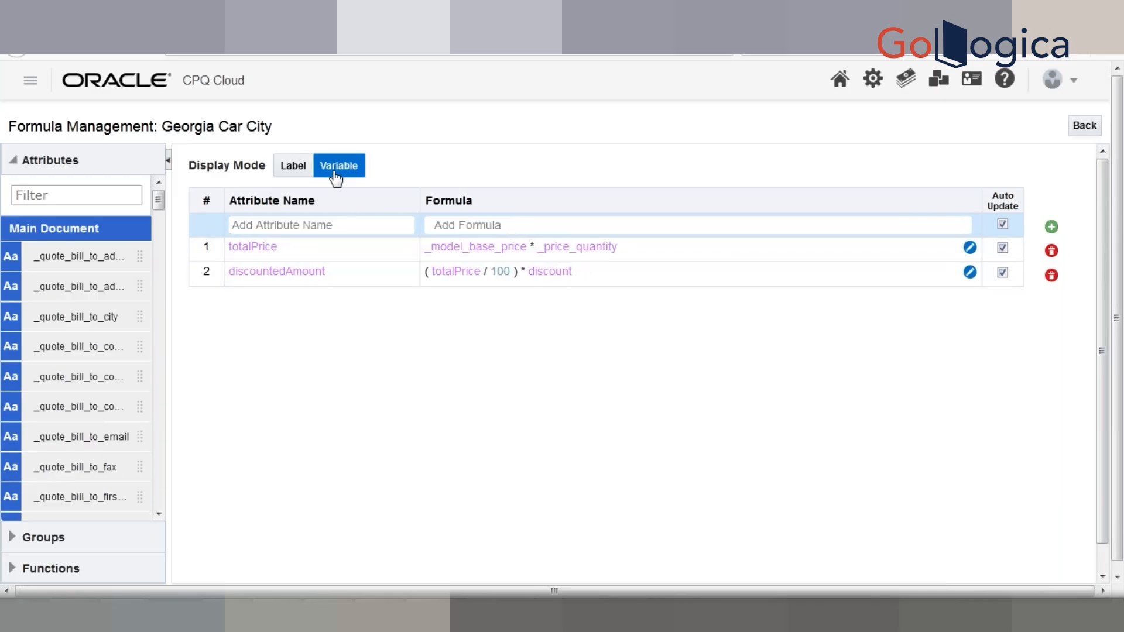
pyautogui.click(289, 173)
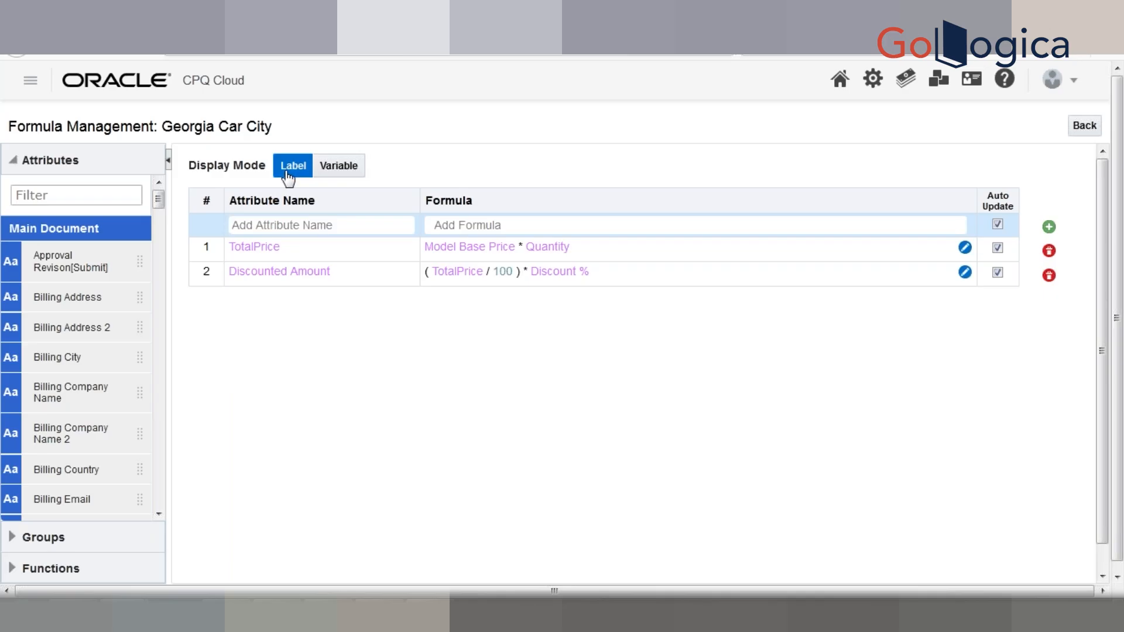
pyautogui.click(342, 172)
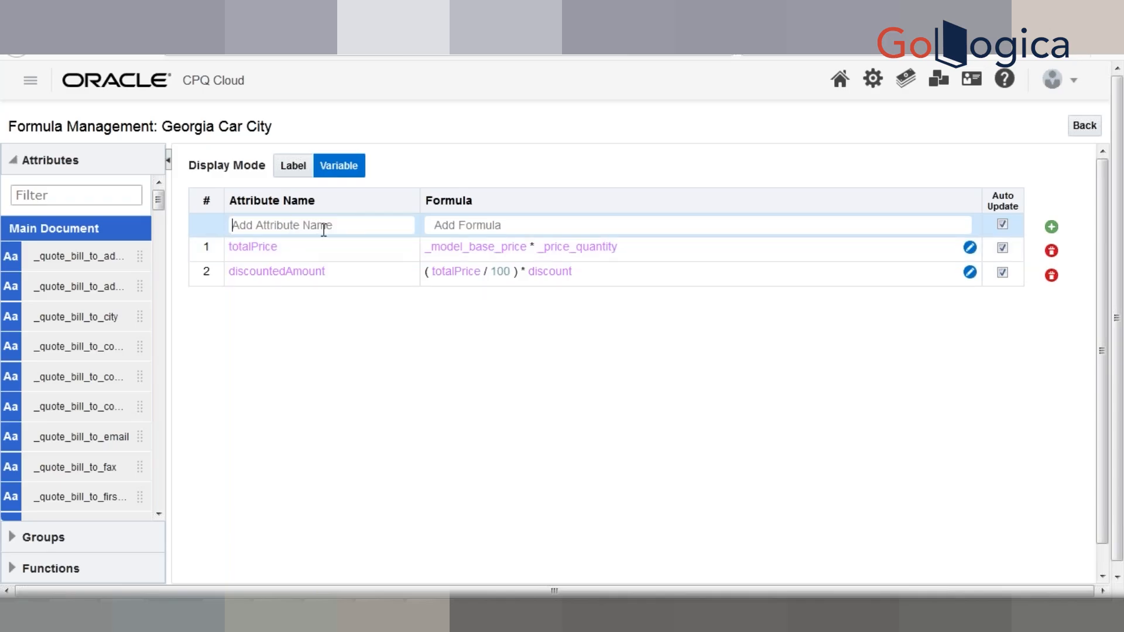
# - Add a formula row for Transaction Total (_quote_transaction_total) and type 'su' as its formula start
pyautogui.write('total')
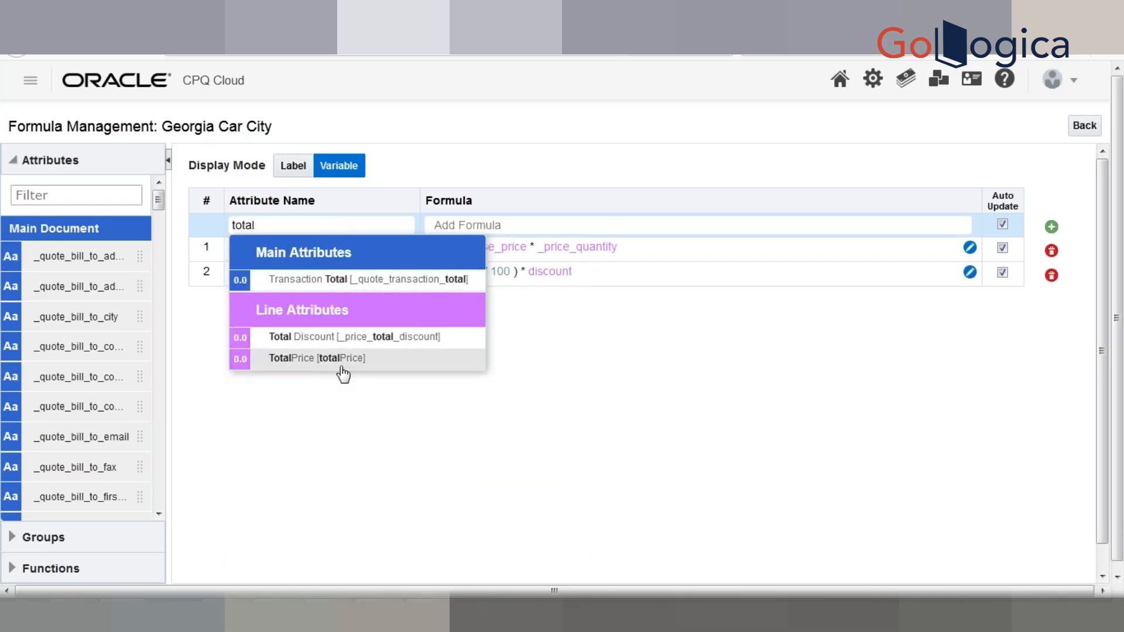
pyautogui.click(321, 281)
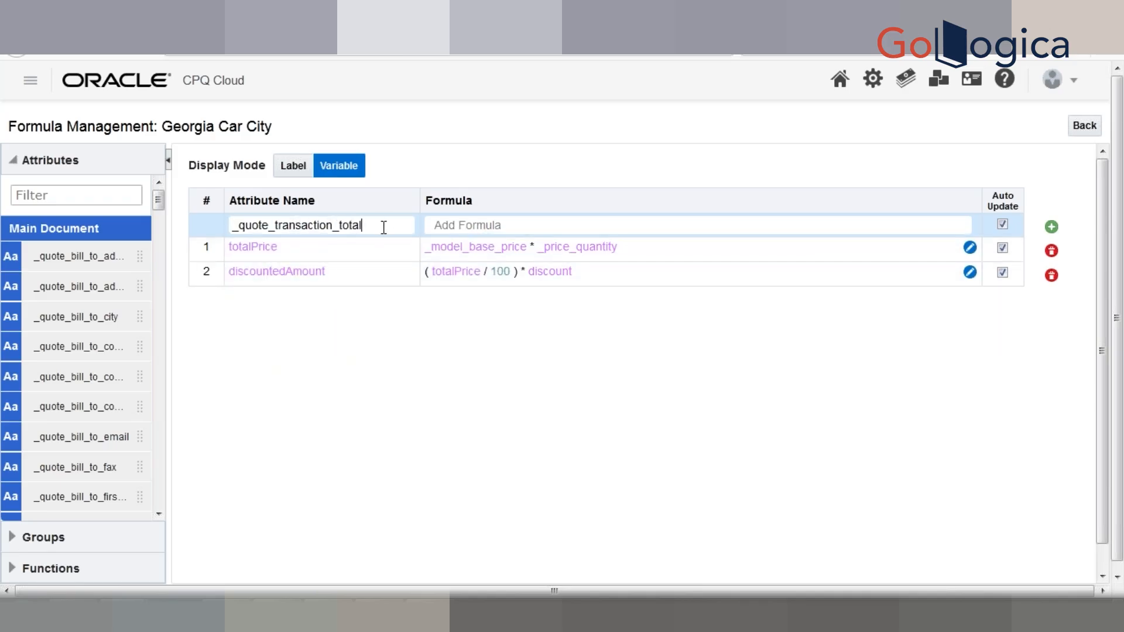
pyautogui.click(492, 226)
pyautogui.write('su')
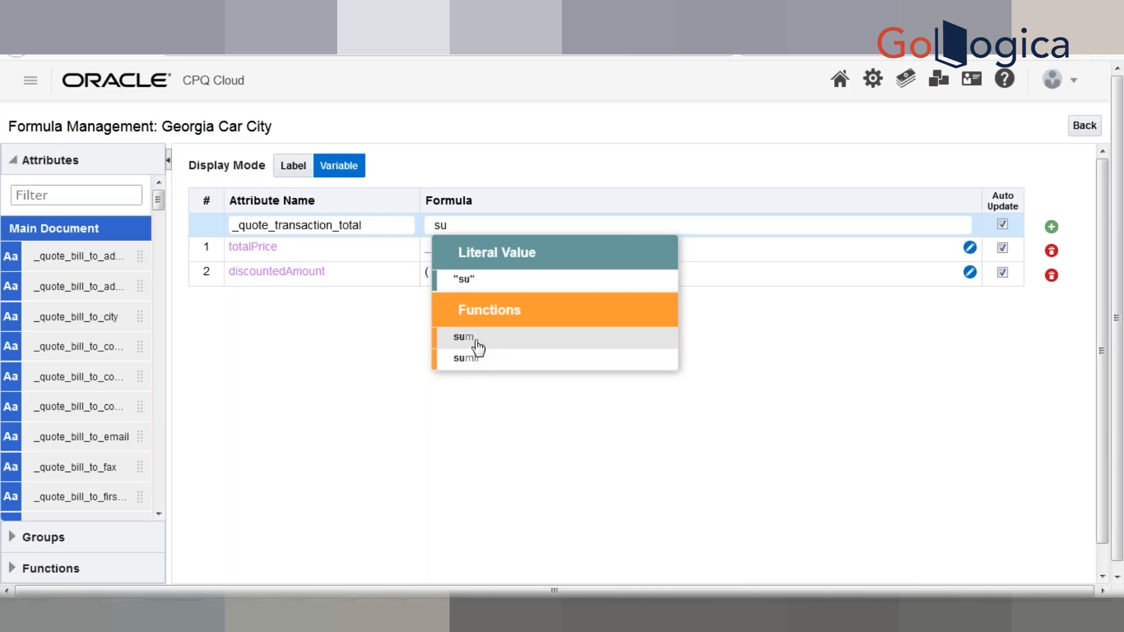
# - Replace 'su' with the if function to bring up the If Else Condition dialog
pyautogui.press('BackSpace')
pyautogui.press('BackSpace')
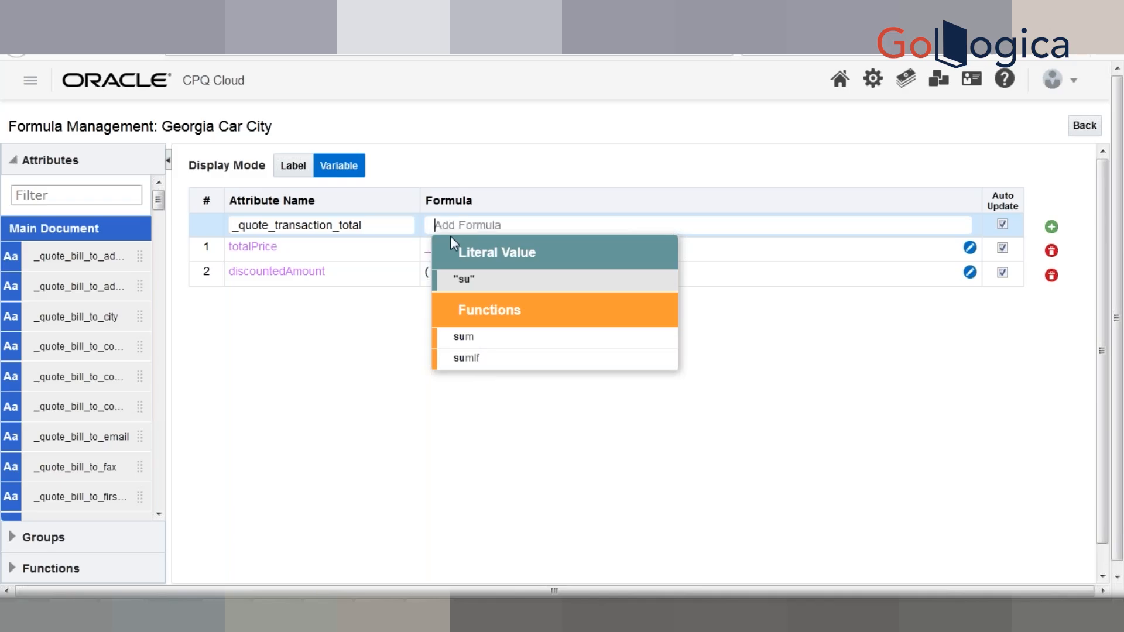
pyautogui.write('if')
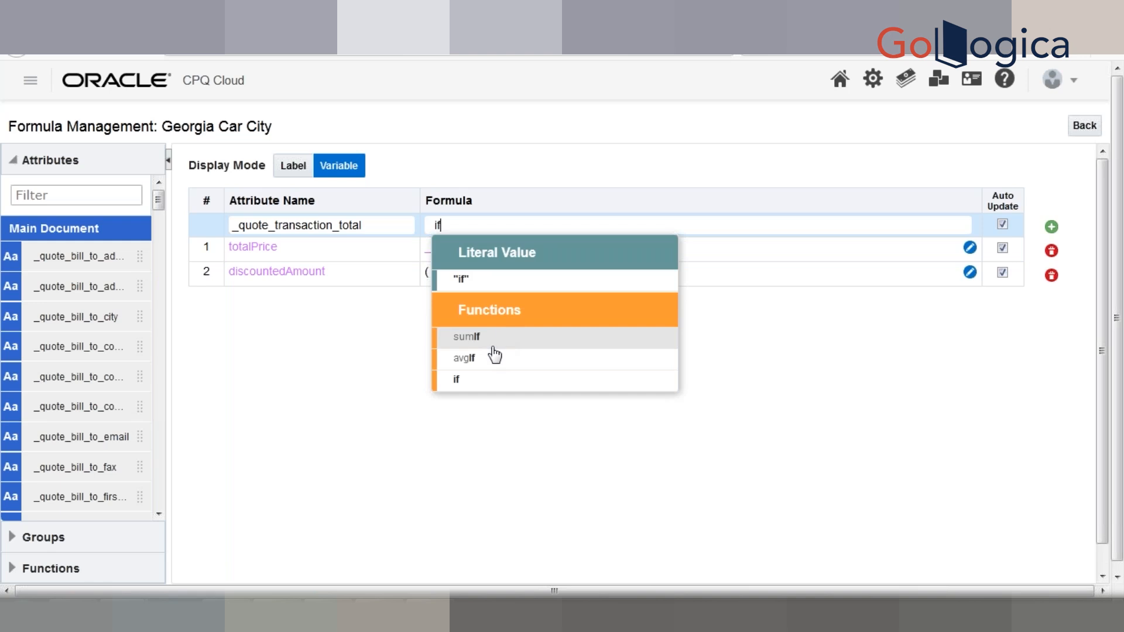
pyautogui.click(464, 387)
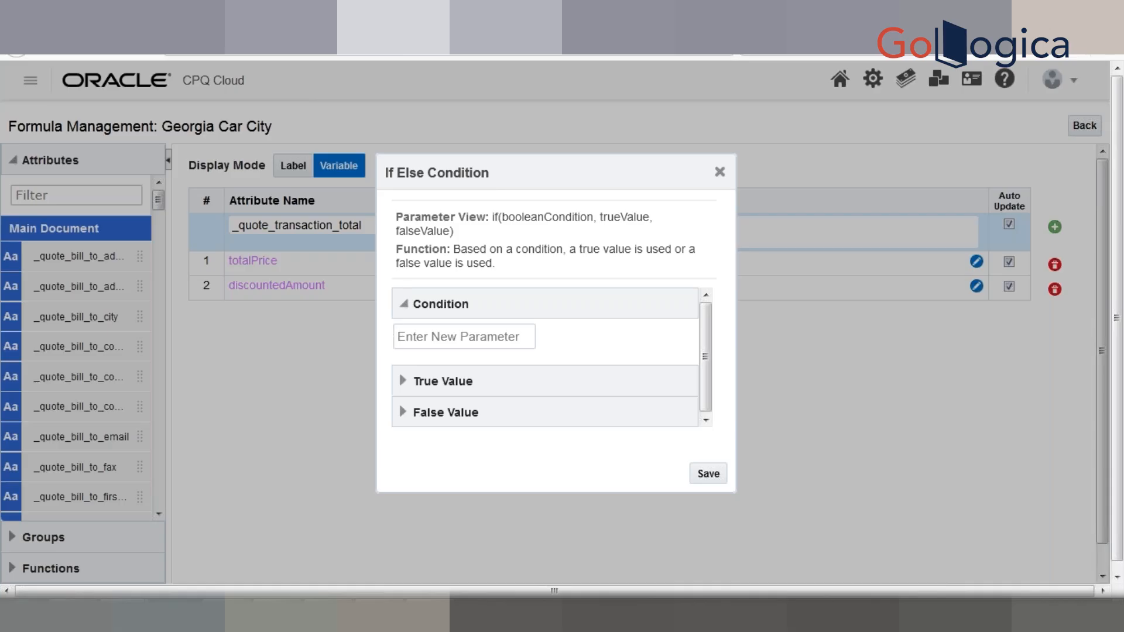
# - Enter the condition "a" = "b" and expand the True Value section
pyautogui.click(458, 331)
pyautogui.write('a')
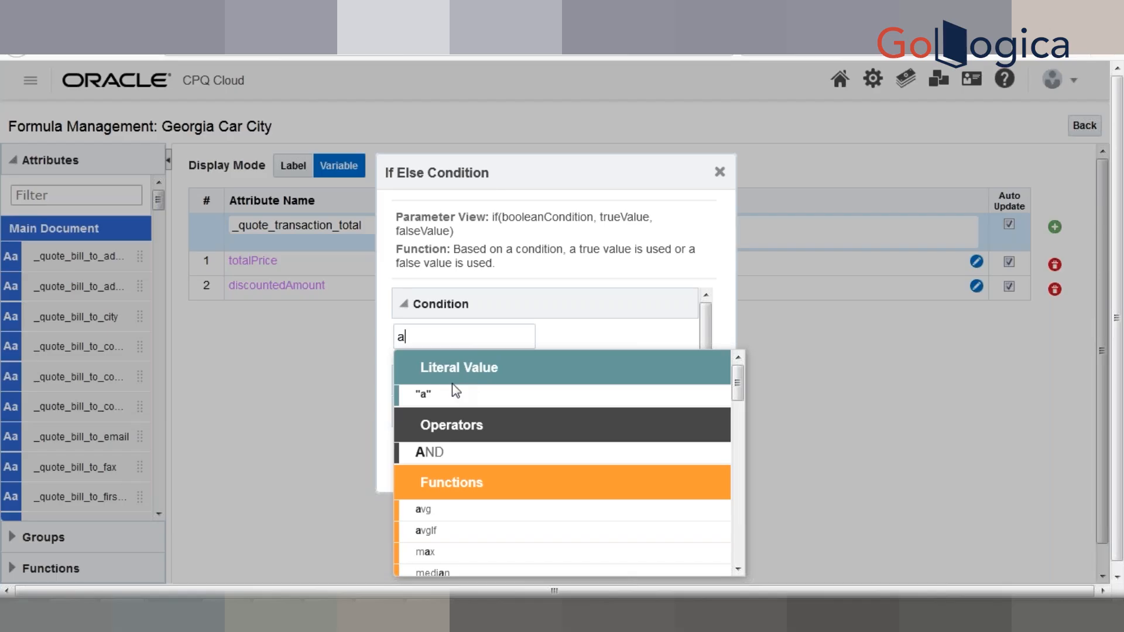
pyautogui.click(455, 399)
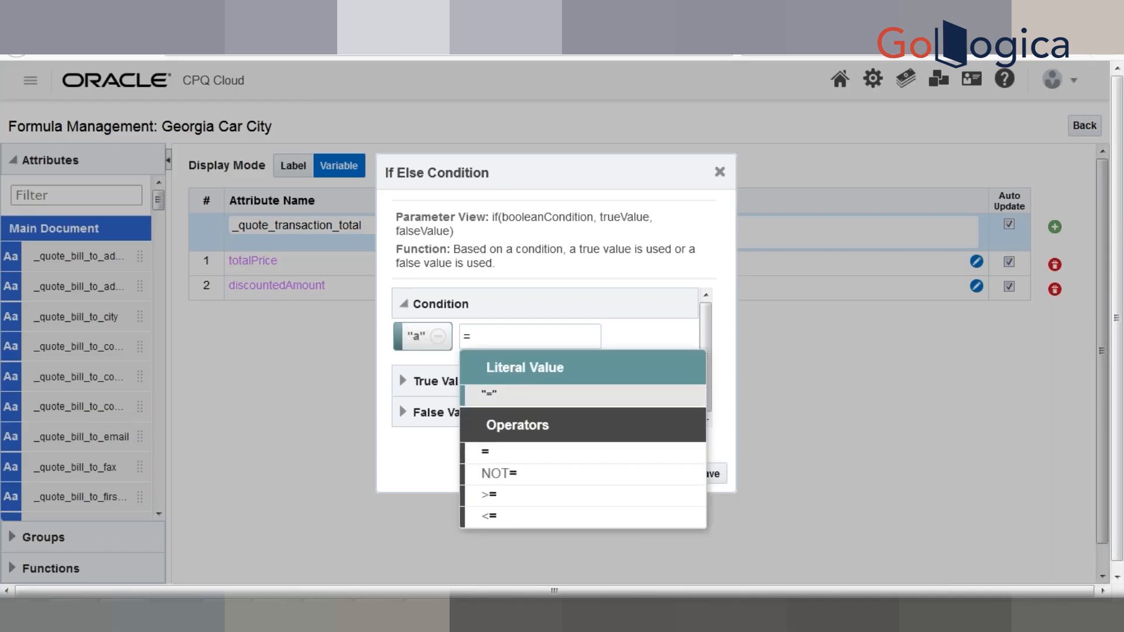
pyautogui.press('Return')
pyautogui.write('b')
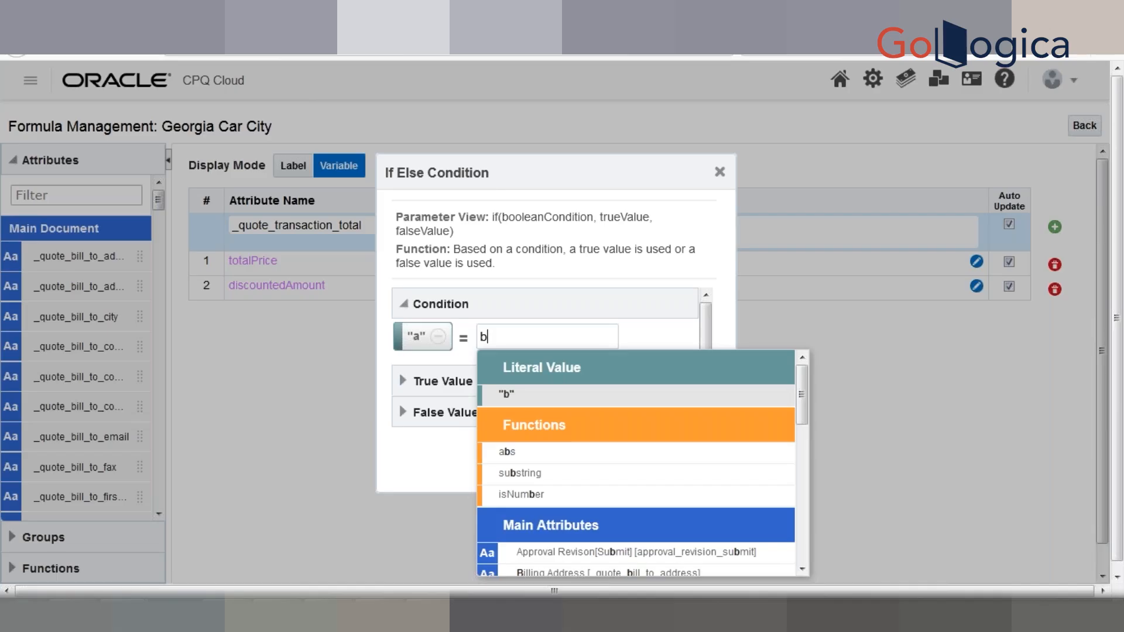
pyautogui.press('Return')
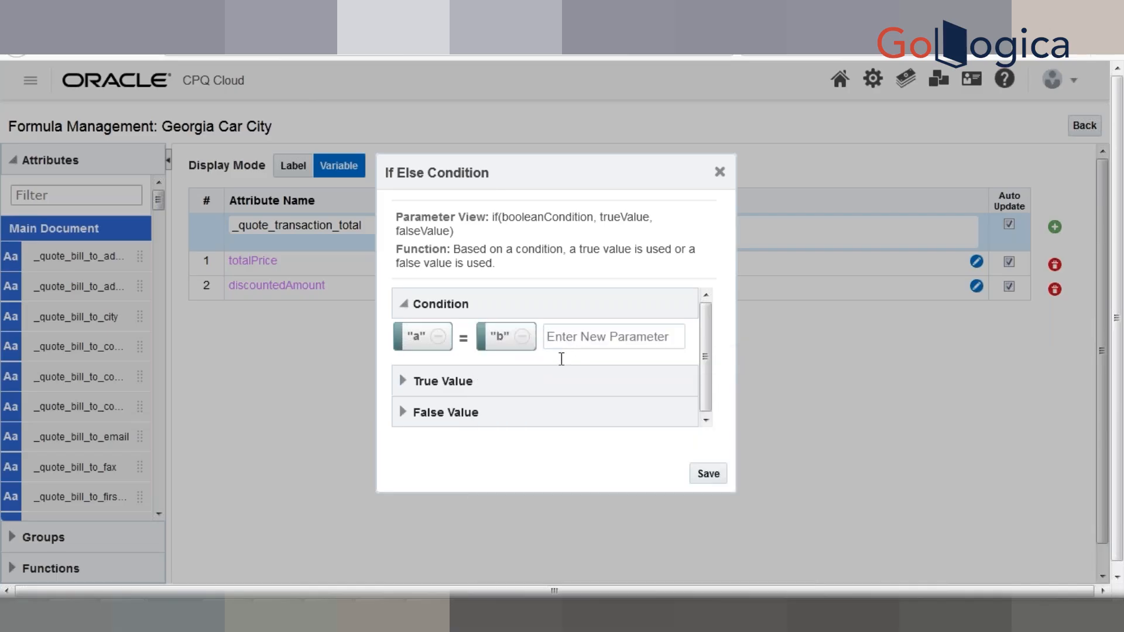
pyautogui.click(407, 381)
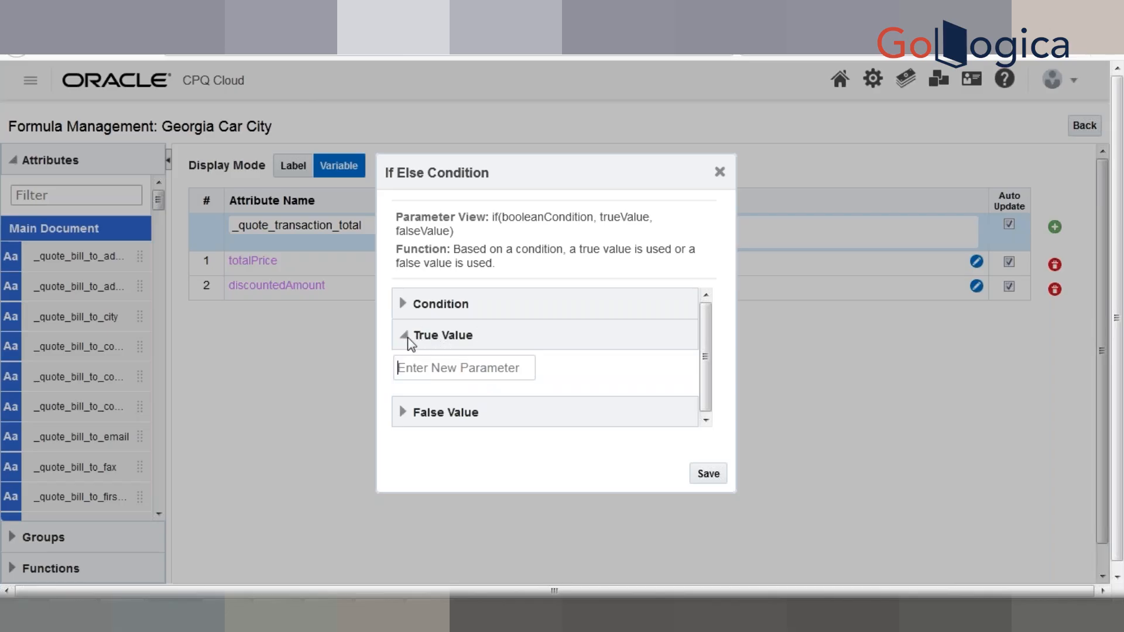
# - Set one person's name as the true value literal and another name as the false value
pyautogui.click(452, 367)
pyautogui.write('Prudhvi')
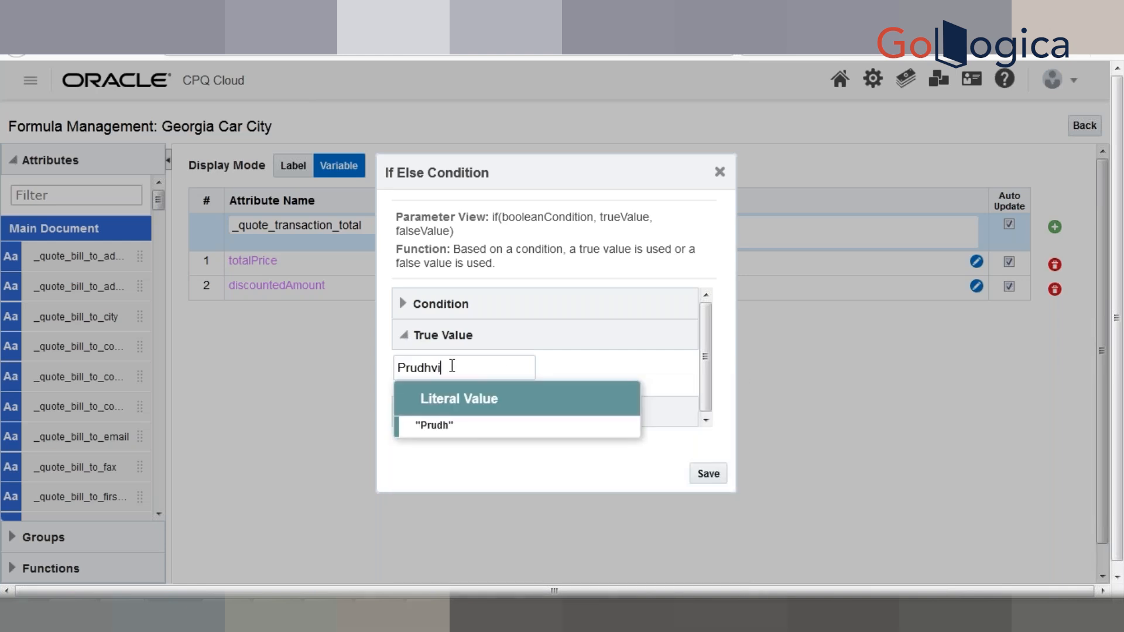
pyautogui.click(461, 424)
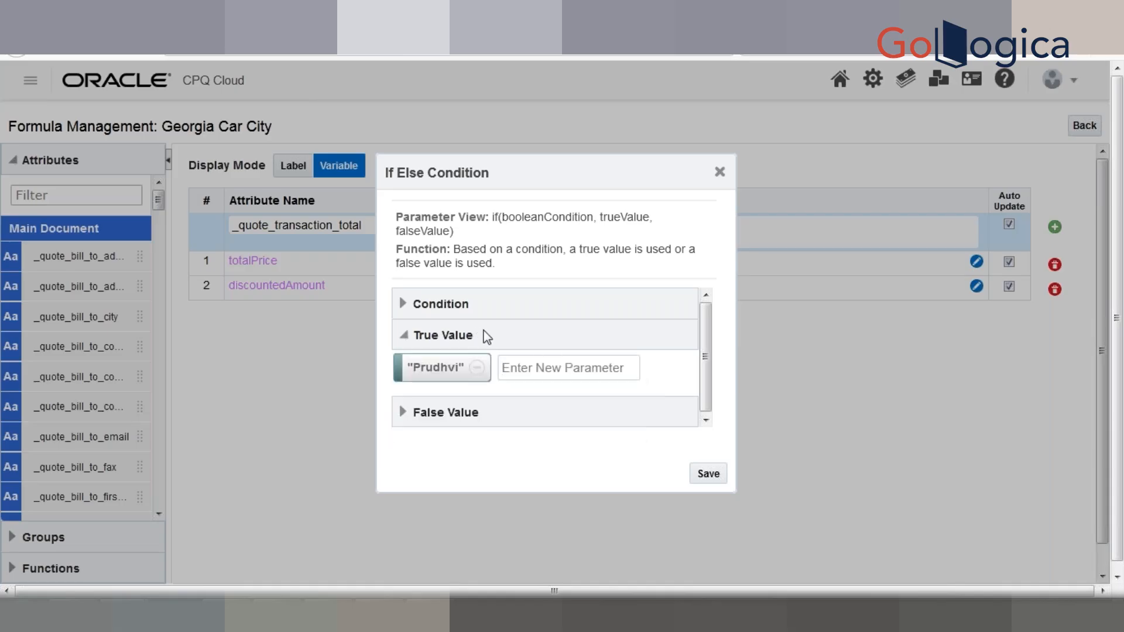
pyautogui.click(459, 416)
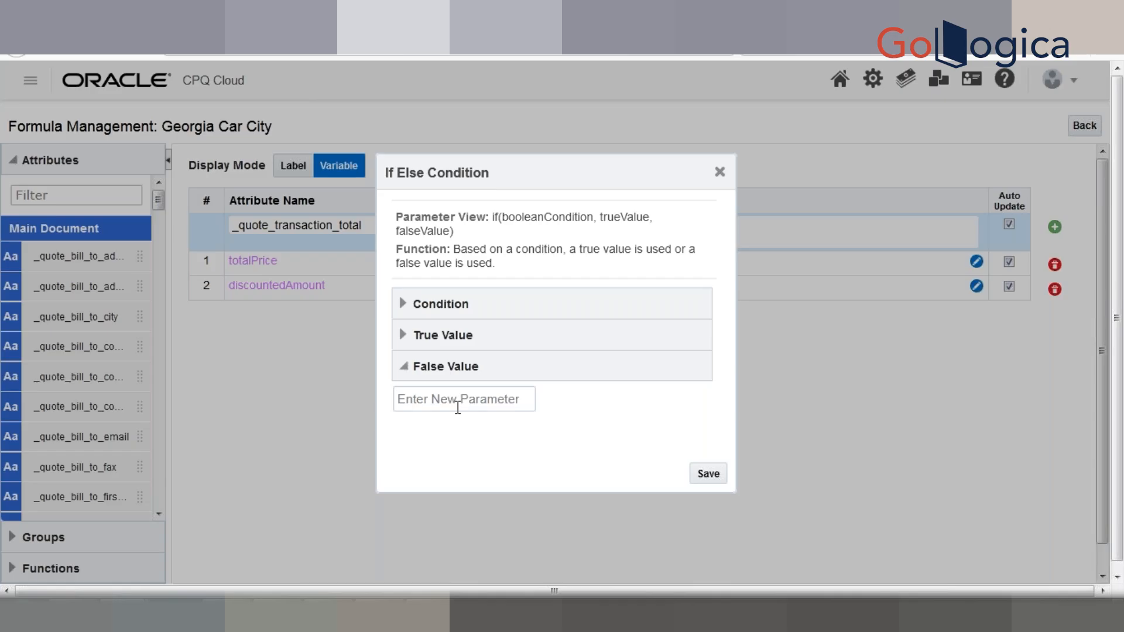
pyautogui.write('Rajesh')
pyautogui.click(455, 462)
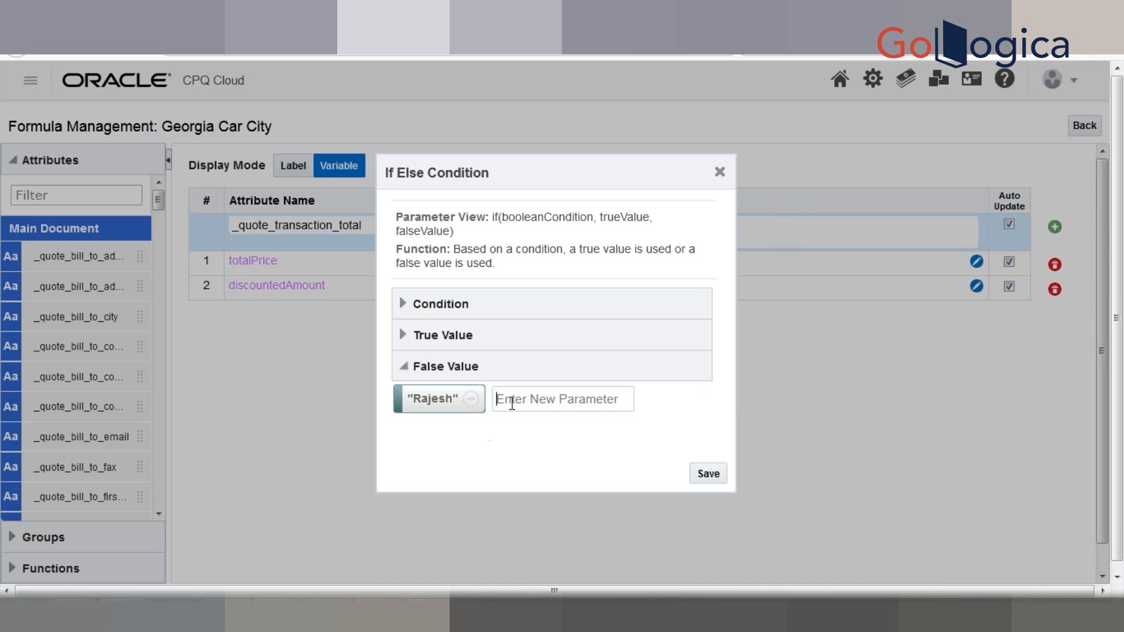
pyautogui.click(420, 306)
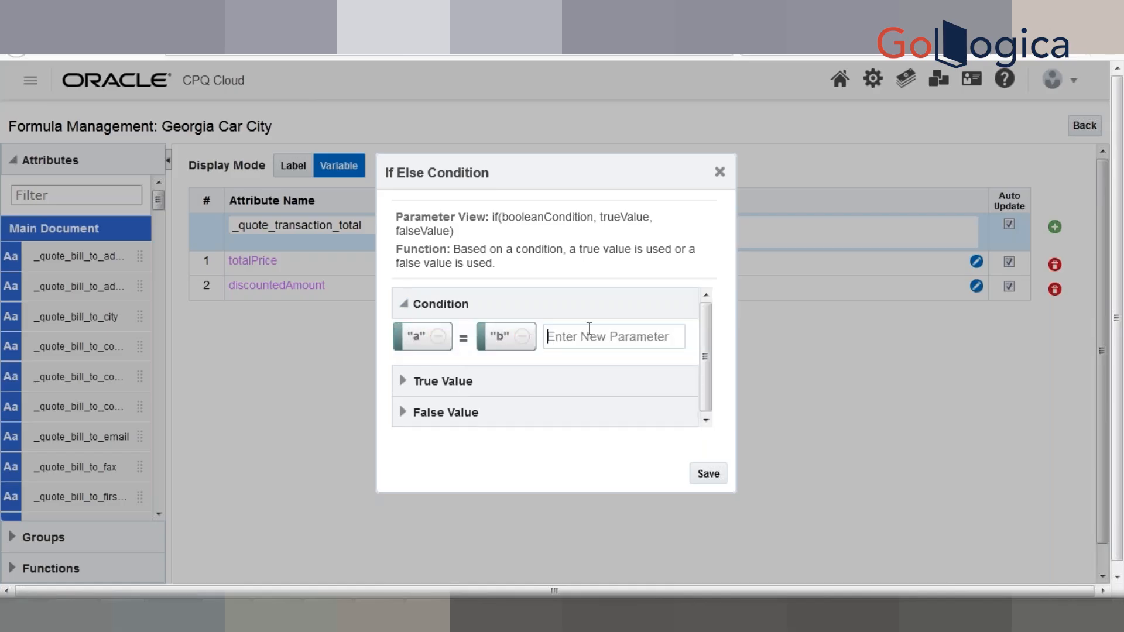
# - Append a closing parenthesis, OR, AND and a concat function to the condition, then dismiss it
pyautogui.write(')')
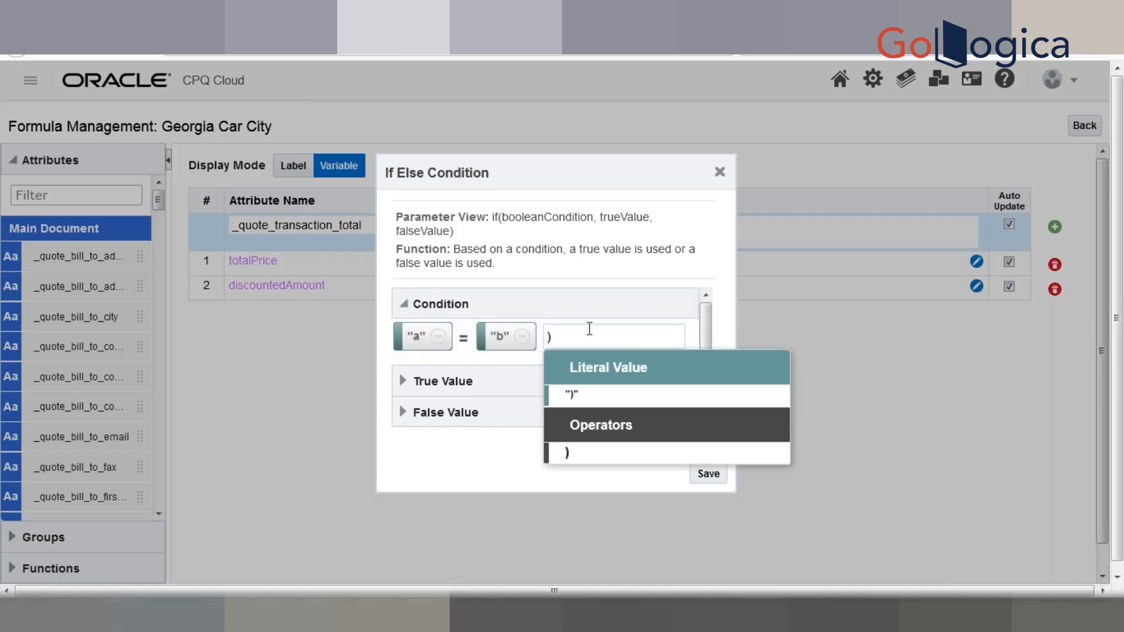
pyautogui.click(604, 453)
pyautogui.write('OR')
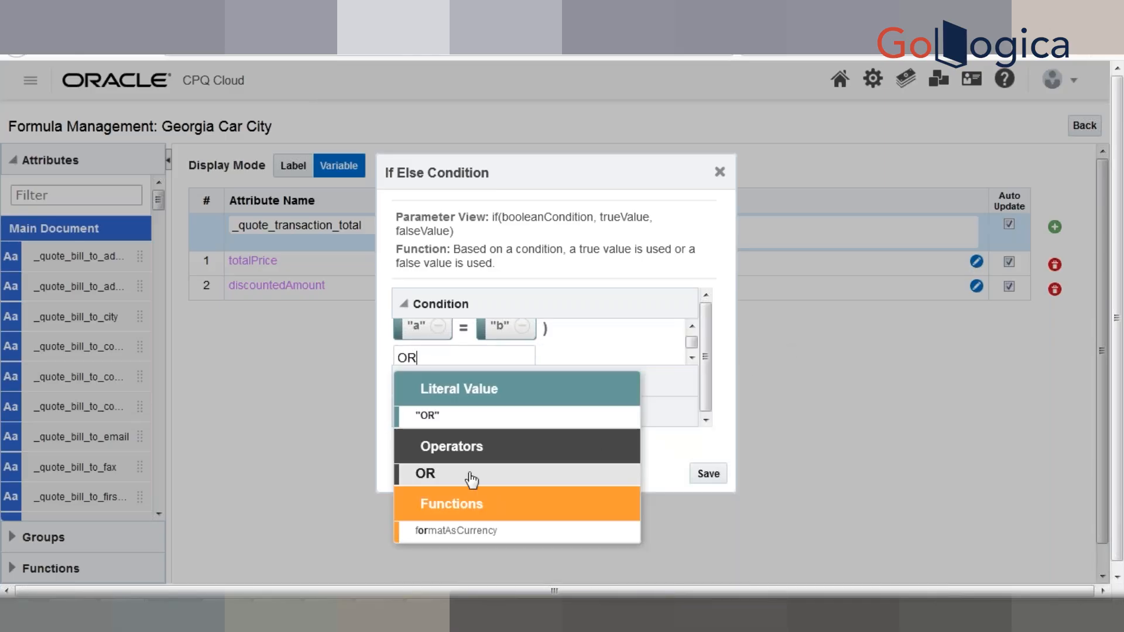
pyautogui.click(465, 474)
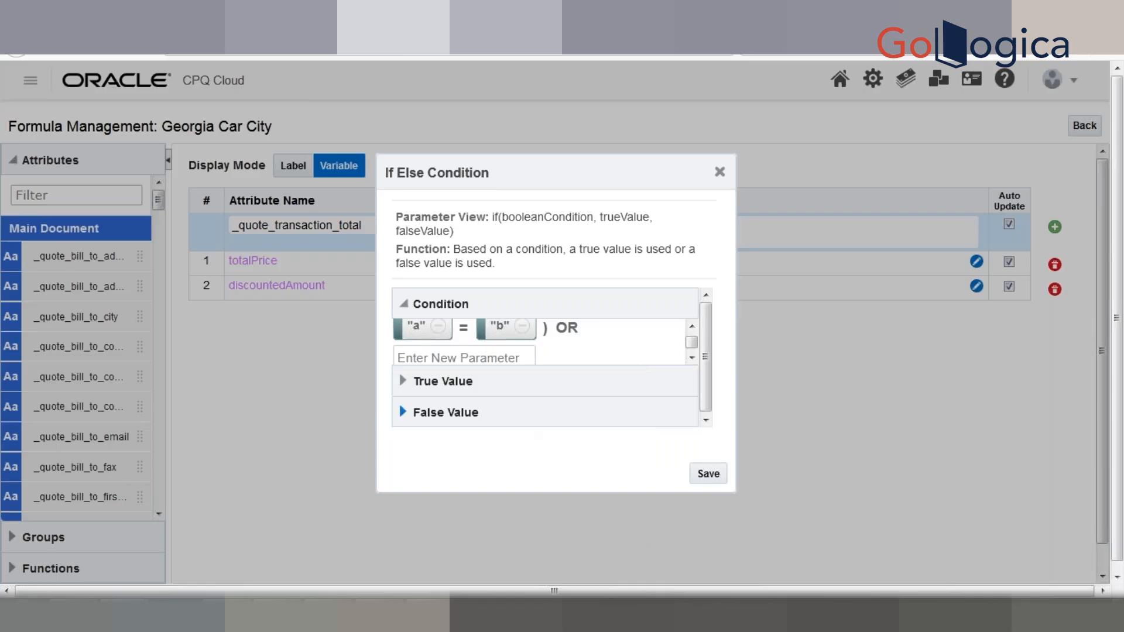
pyautogui.write('AND')
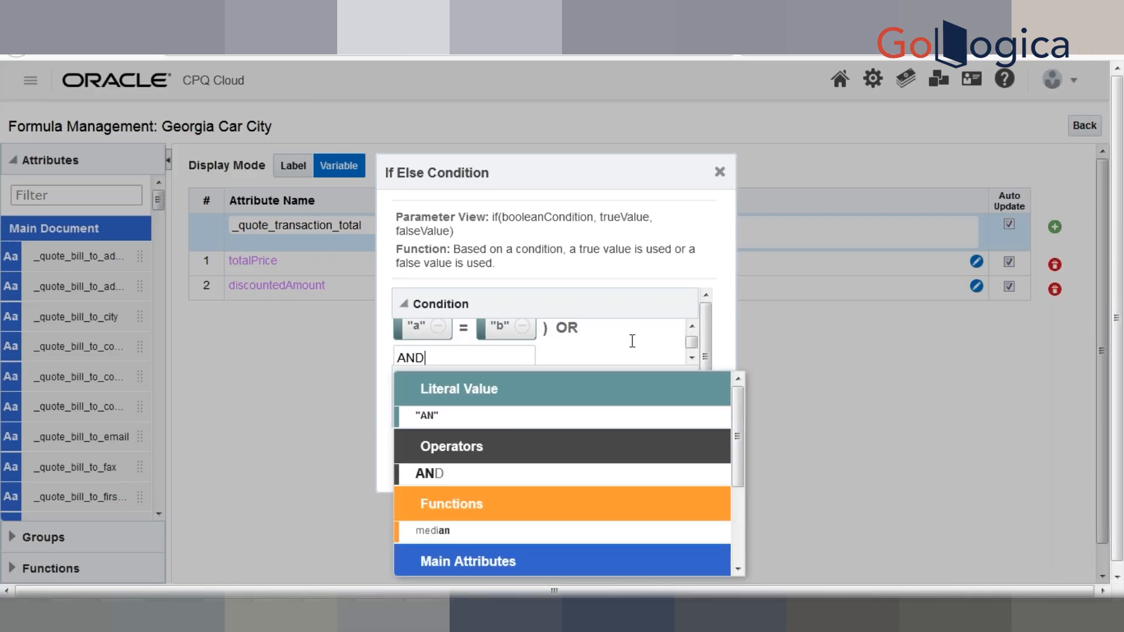
pyautogui.click(434, 474)
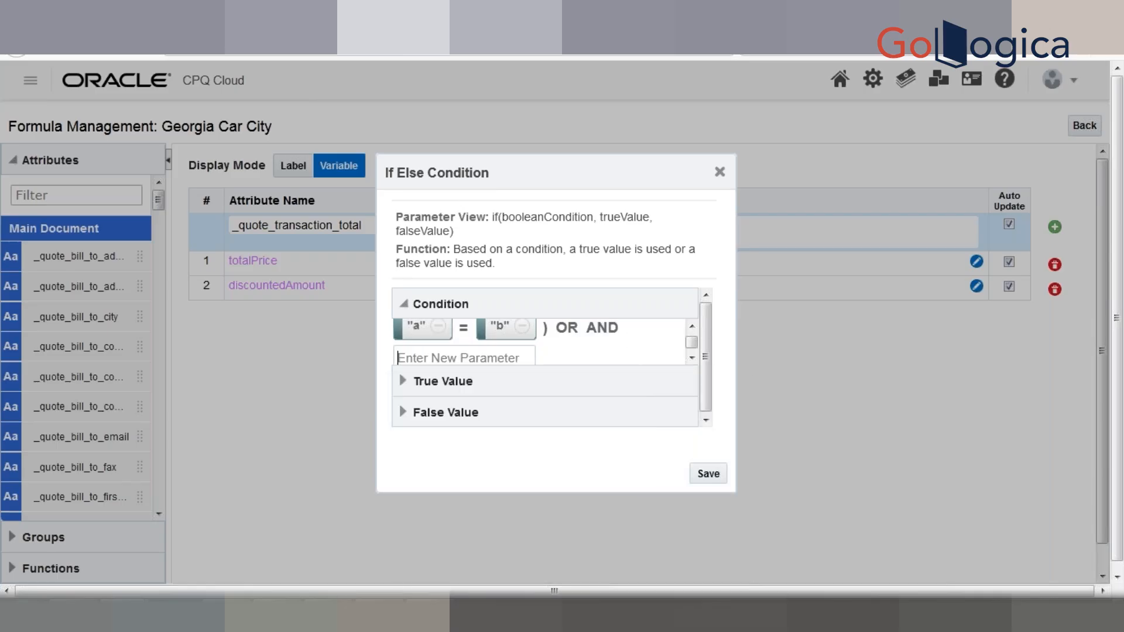
pyautogui.write('con')
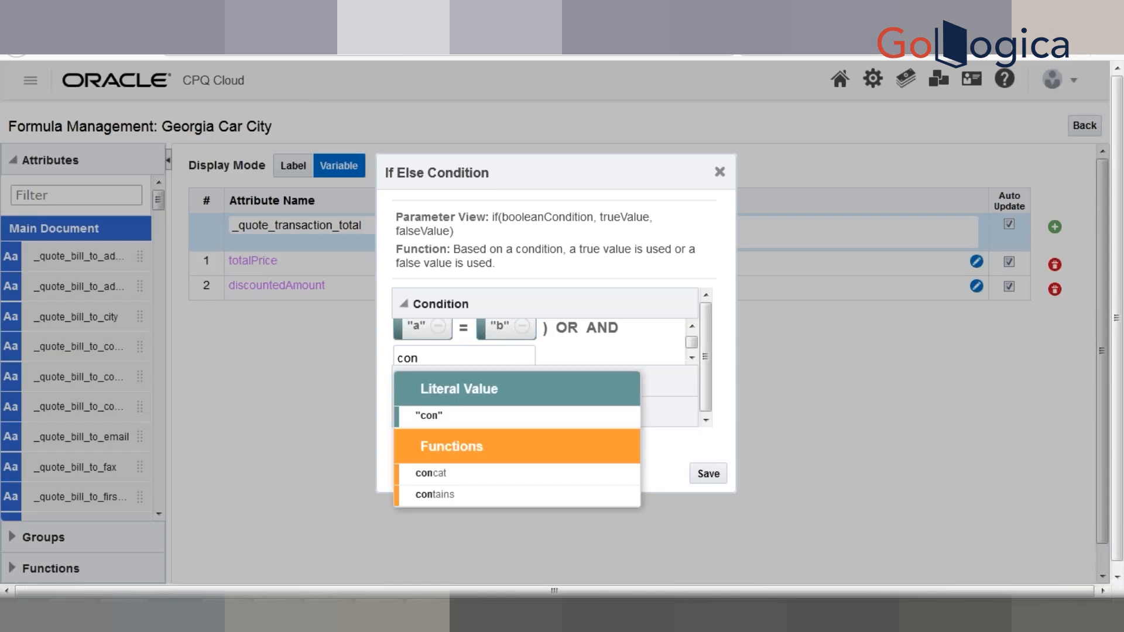
pyautogui.click(494, 475)
pyautogui.write('co')
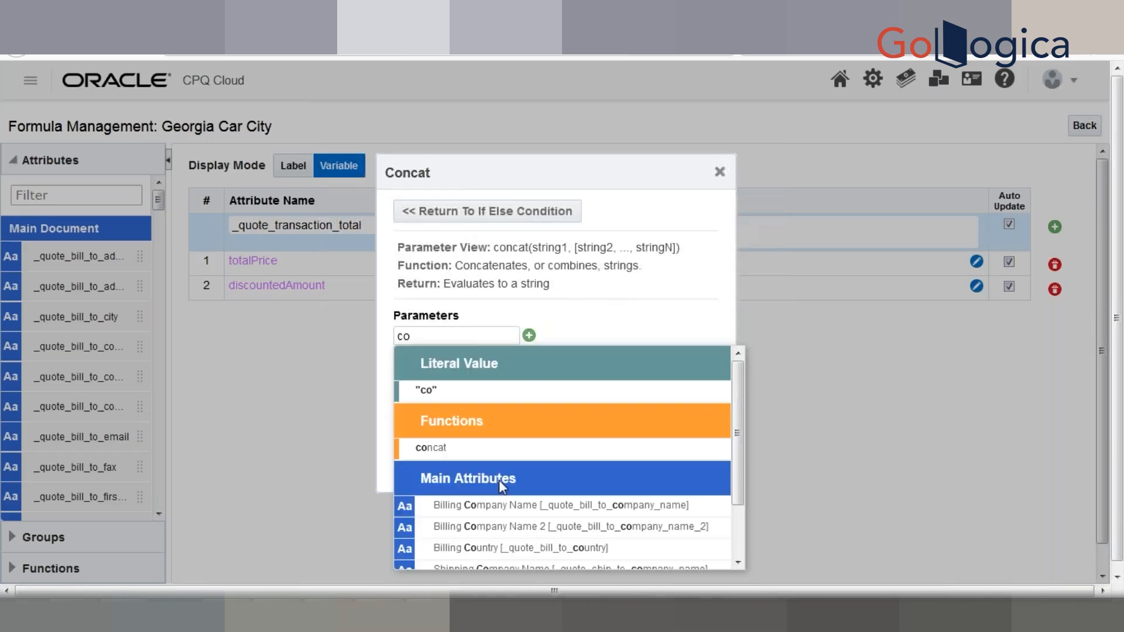
pyautogui.click(721, 173)
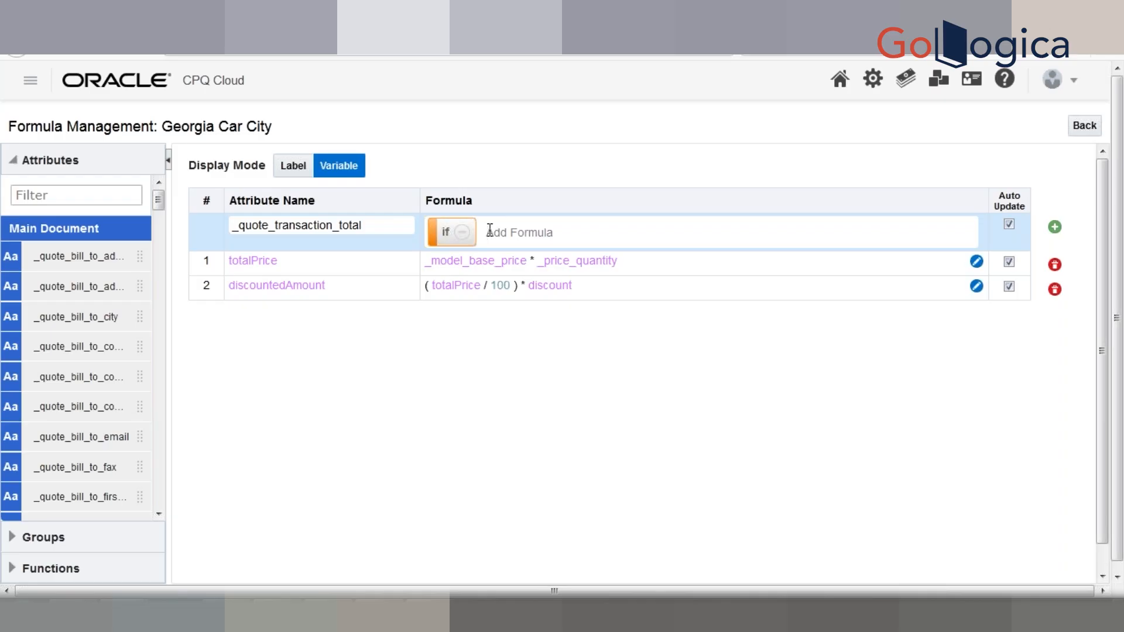
# - Open the If Else Condition editor from the if pill in the _quote_transaction_total formula
pyautogui.click(444, 234)
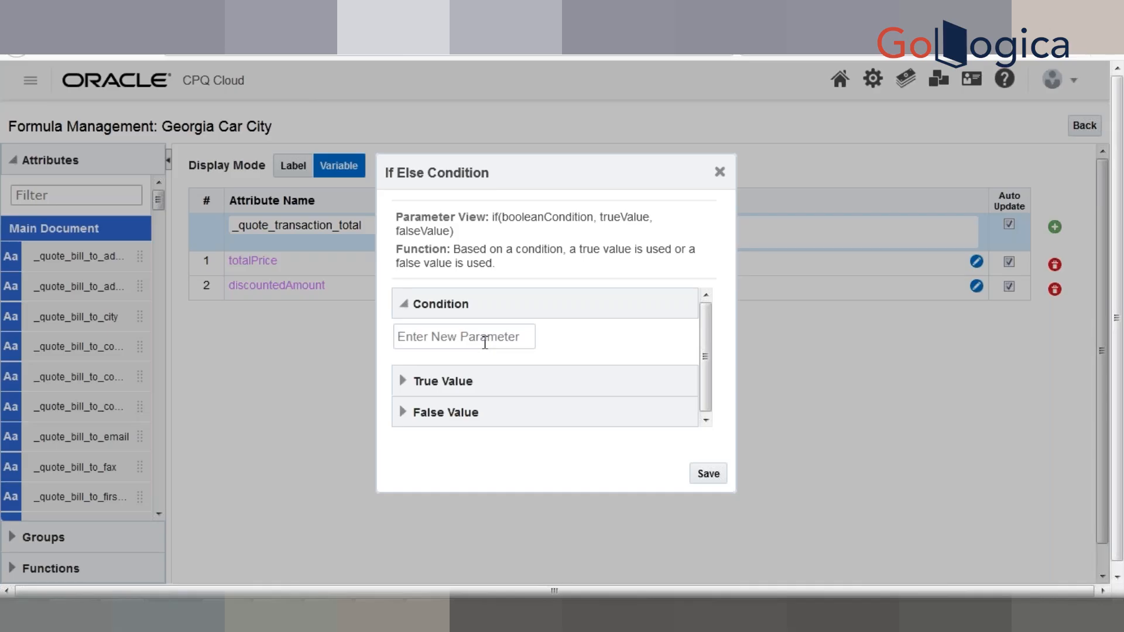
# - Close the If Else Condition dialog to return to the formula table
pyautogui.click(721, 175)
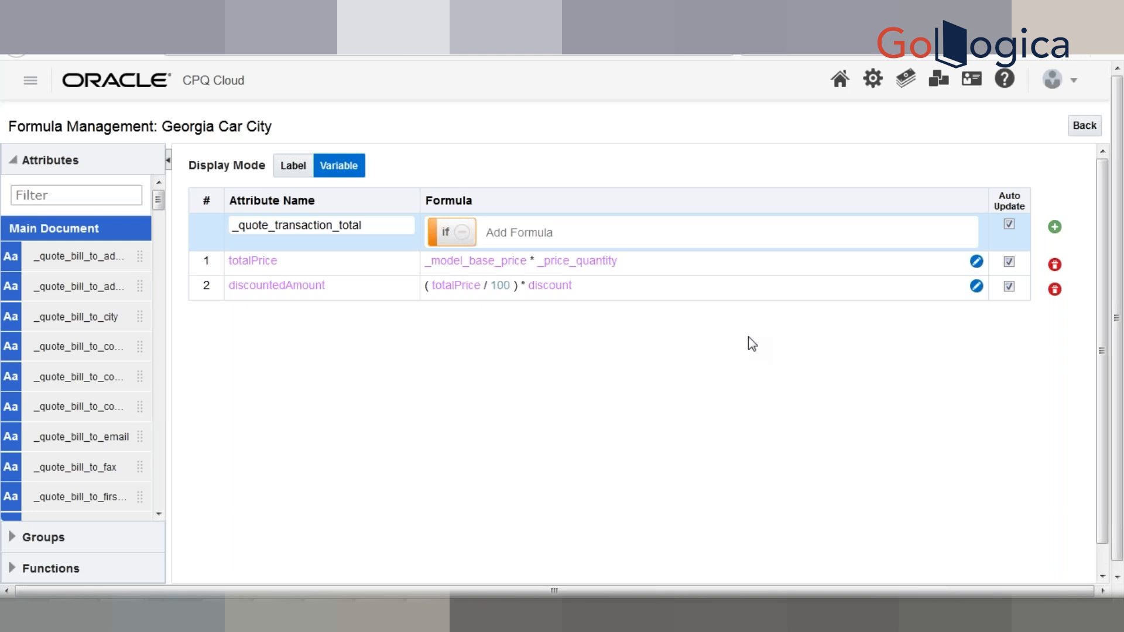
pyautogui.click(1055, 228)
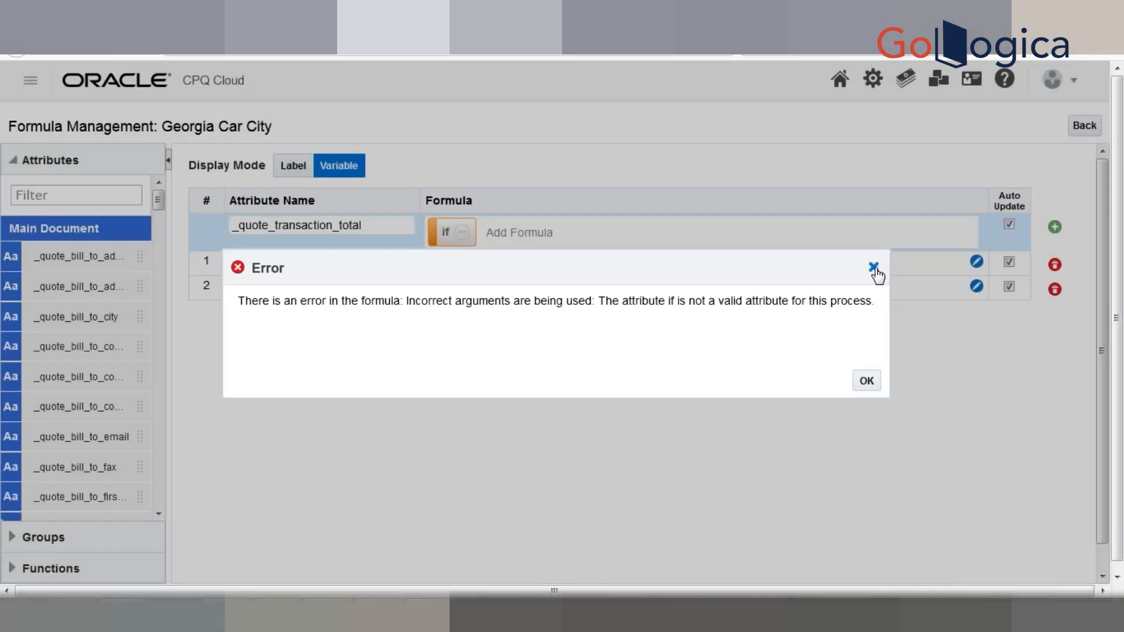
pyautogui.click(874, 269)
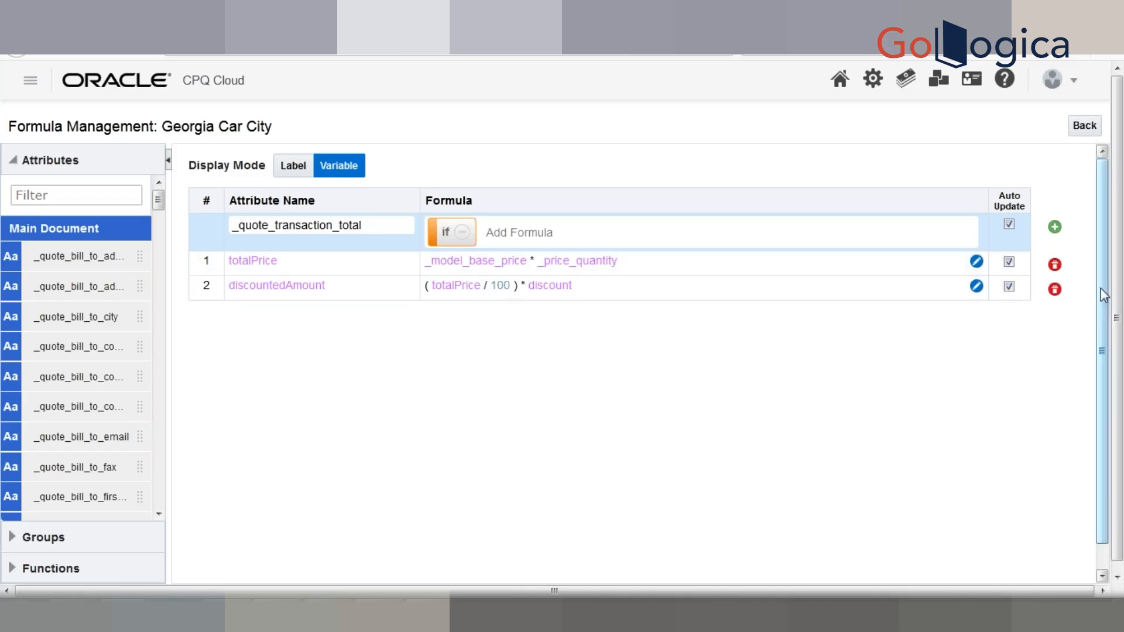
pyautogui.scroll(-1, 1103, 295)
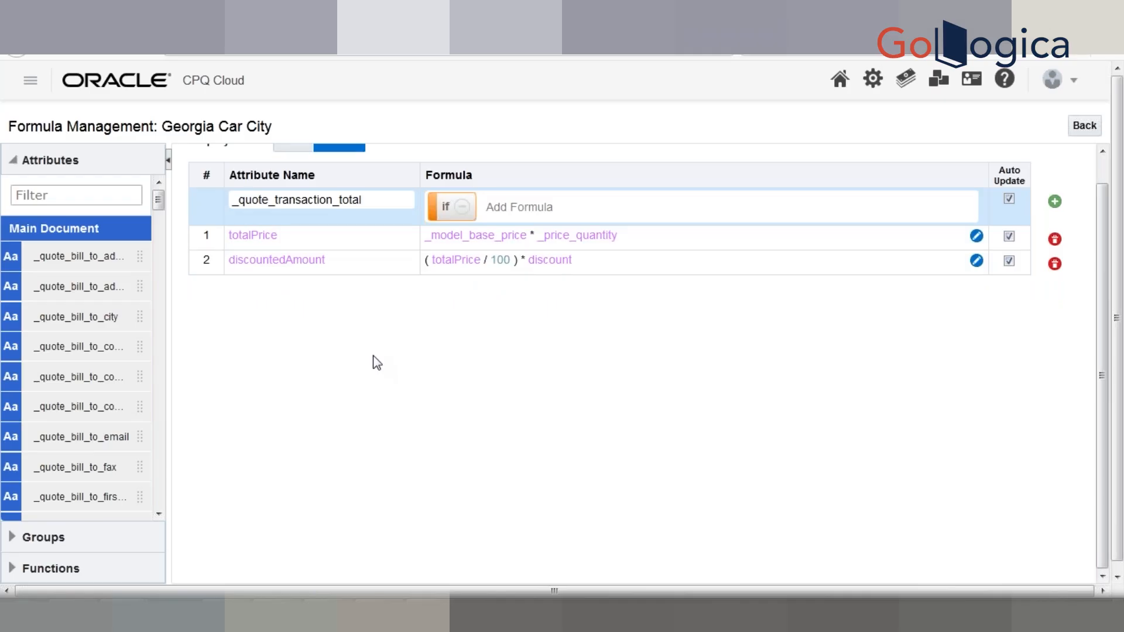
# - Bring up the Excel White Board notes and select the attribute default note in D11
pyautogui.hotkey('alt', 'Tab')
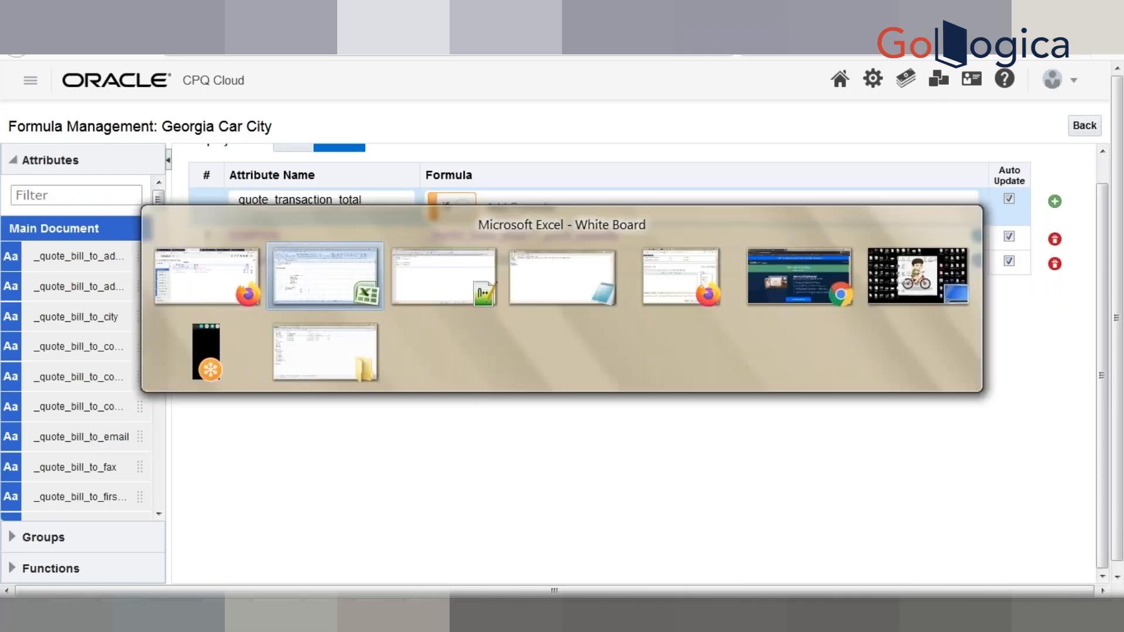
pyautogui.press('Down')
pyautogui.press('Down')
pyautogui.press('Down')
pyautogui.press('Down')
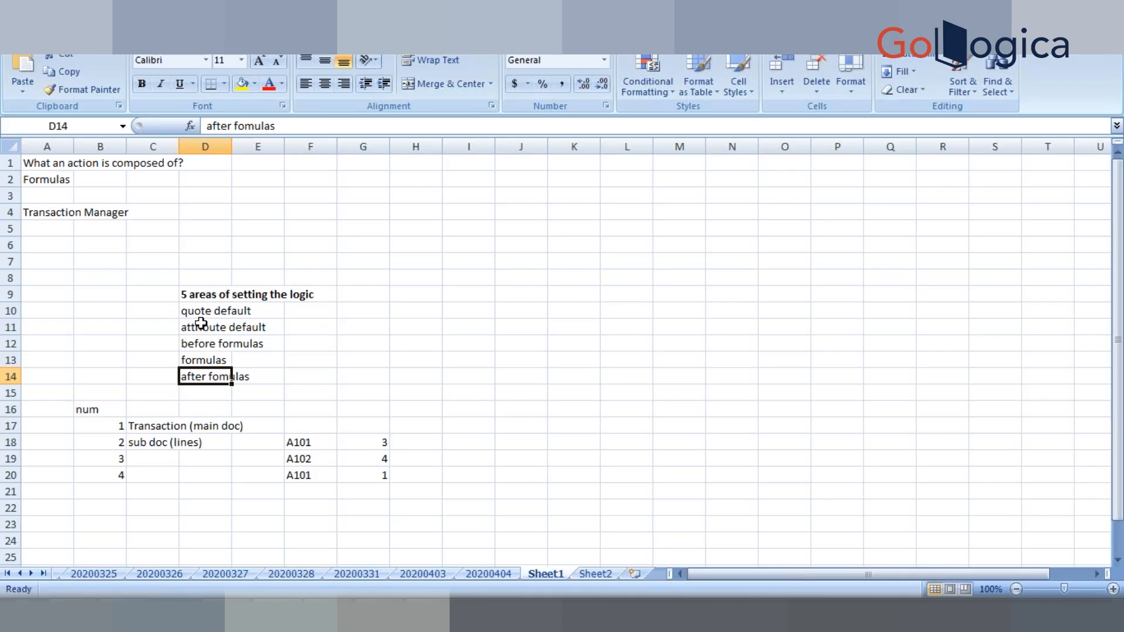
pyautogui.click(201, 328)
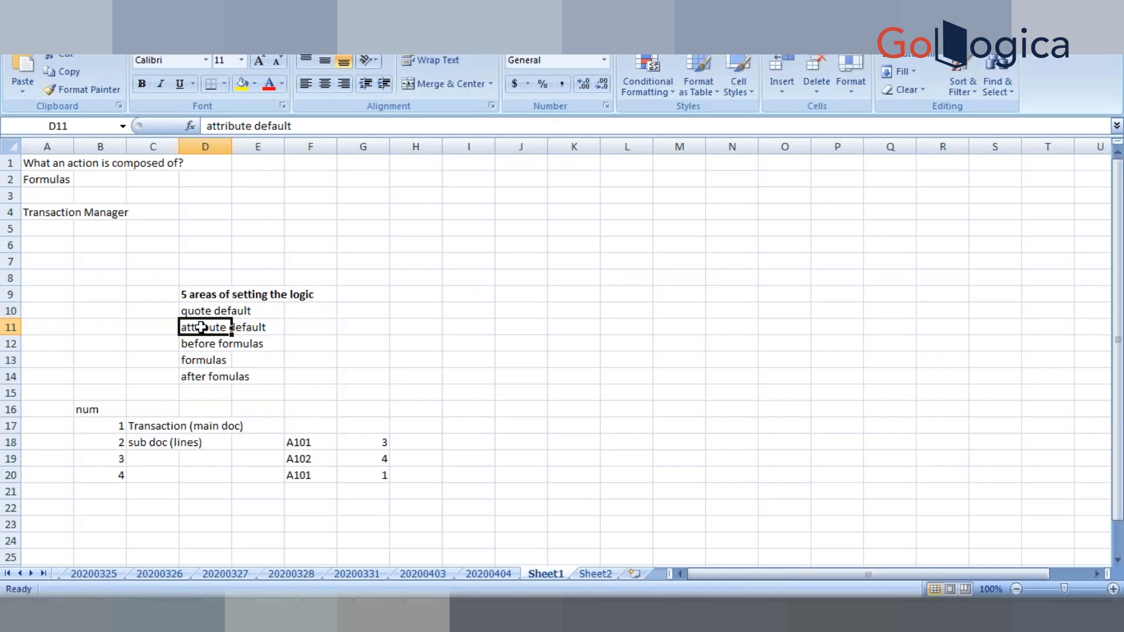
pyautogui.hotkey('alt', 'Tab')
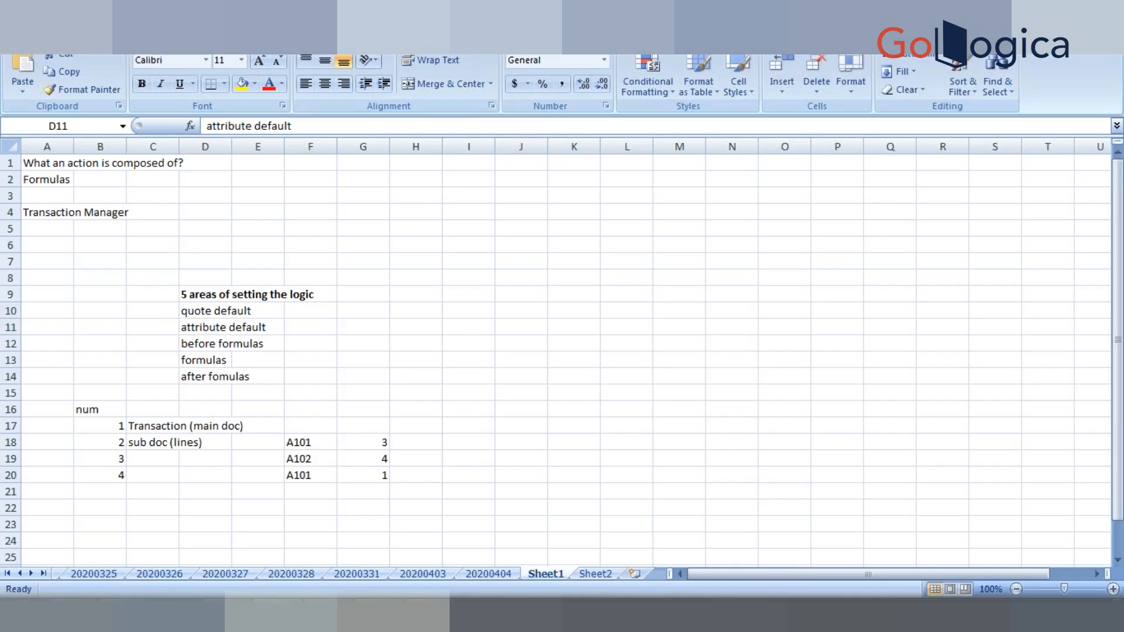
pyautogui.hotkey('alt', 'Tab')
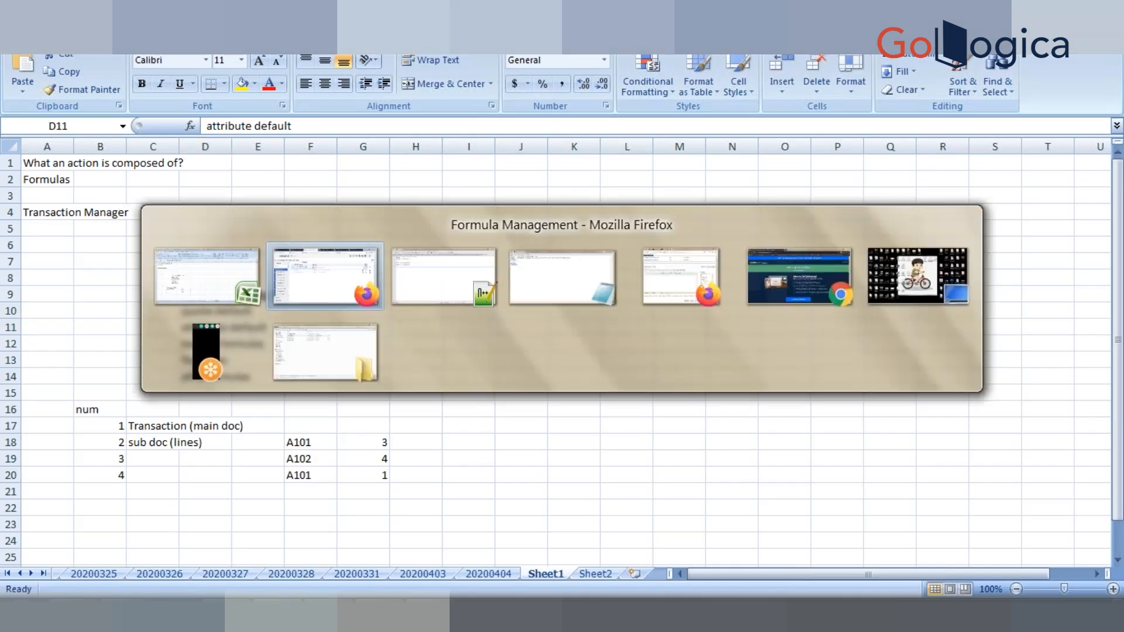
# - Switch to the Notepad++ notes, visiting empty line 10, then the quote return string
pyautogui.hotkey('alt', 'Tab')
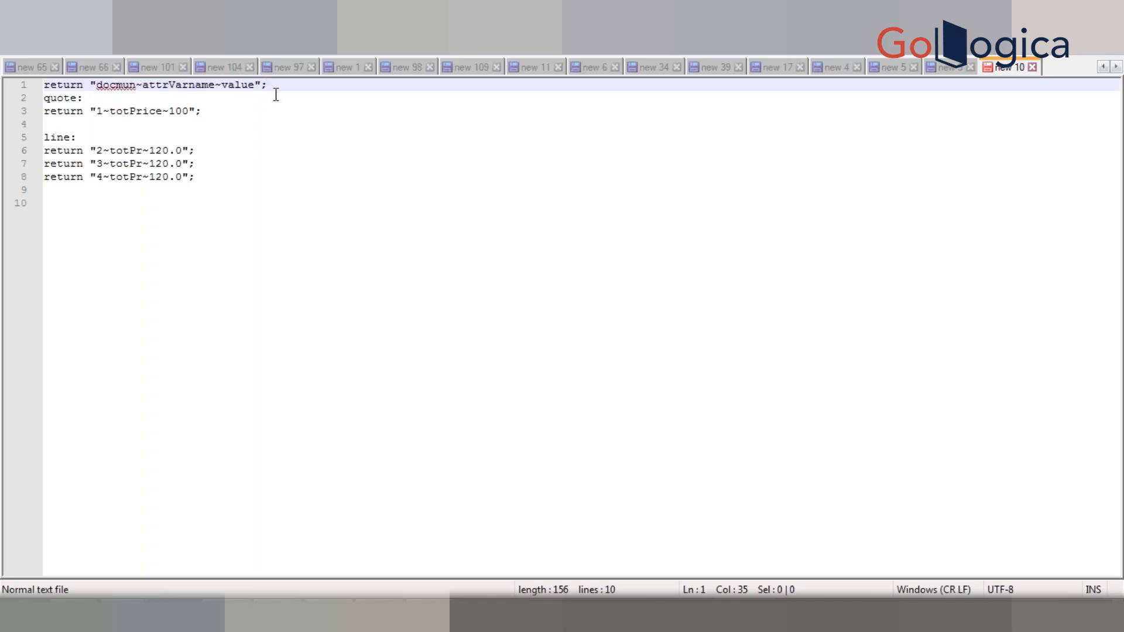
pyautogui.click(247, 299)
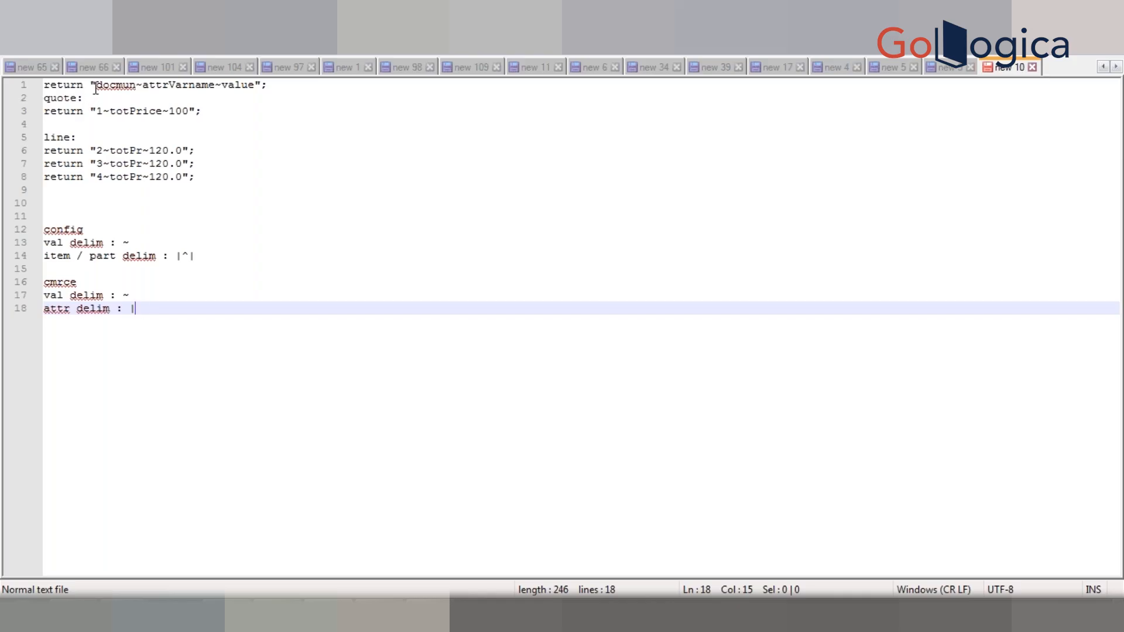
pyautogui.click(191, 111)
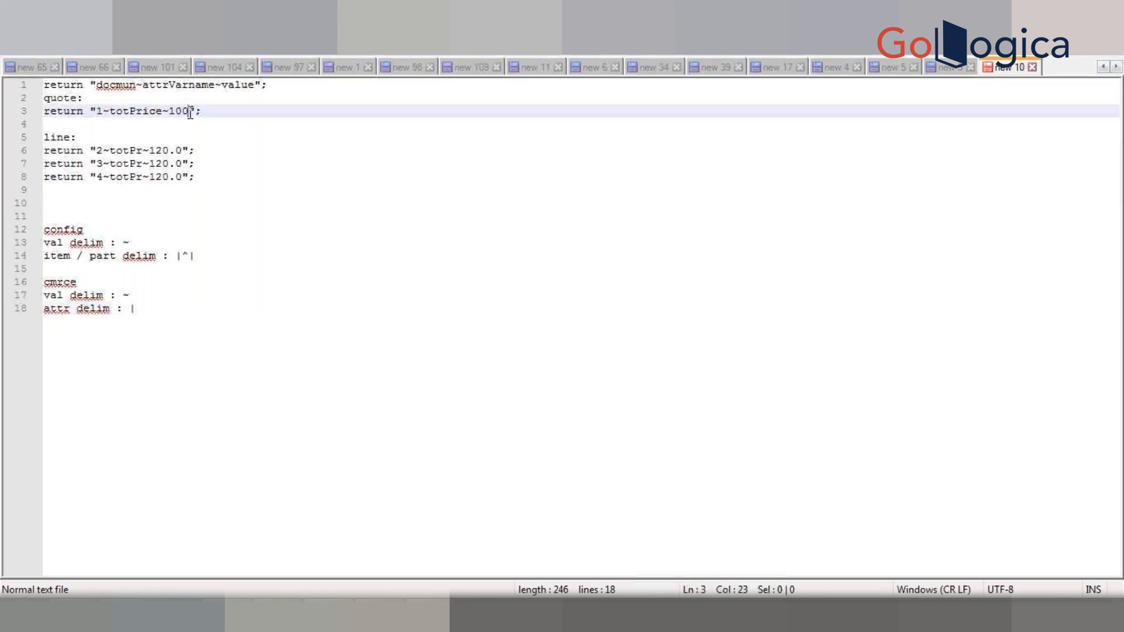
# - Duplicate 1~totPrice~100 on line 3, joining the copies with a | delimiter
pyautogui.hotkey('shift', 'Left')
pyautogui.hotkey('shift', 'Left')
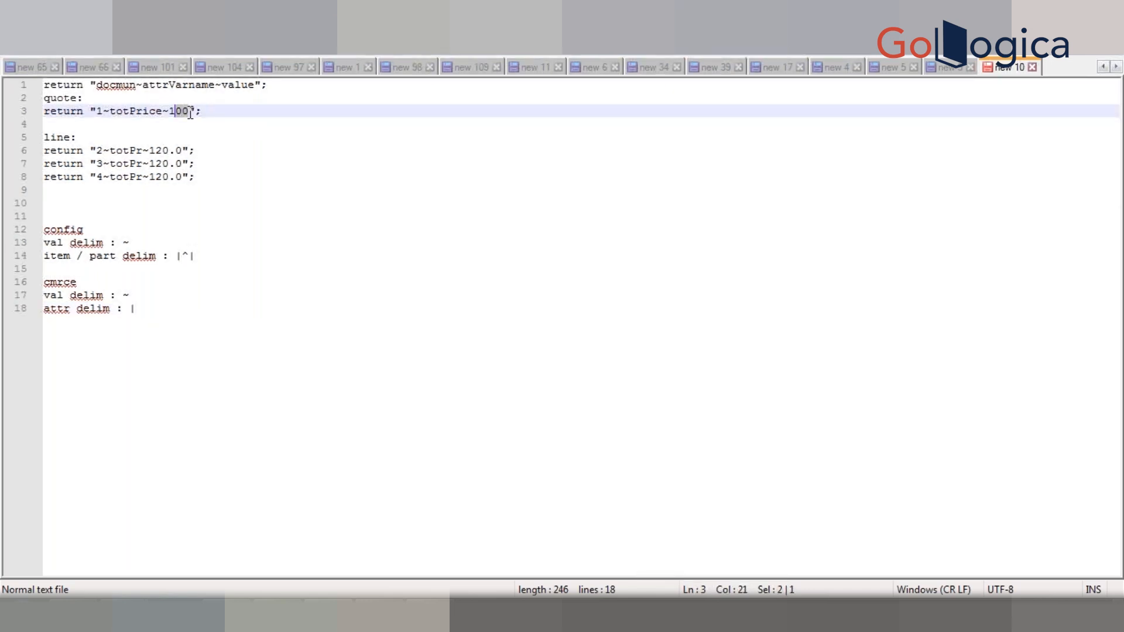
pyautogui.hotkey('shift', 'Left')
pyautogui.hotkey('shift', 'Left')
pyautogui.hotkey('shift', 'Left')
pyautogui.hotkey('shift', 'Left')
pyautogui.hotkey('shift', 'Left')
pyautogui.hotkey('shift', 'Left')
pyautogui.hotkey('shift', 'Left')
pyautogui.hotkey('shift', 'Left')
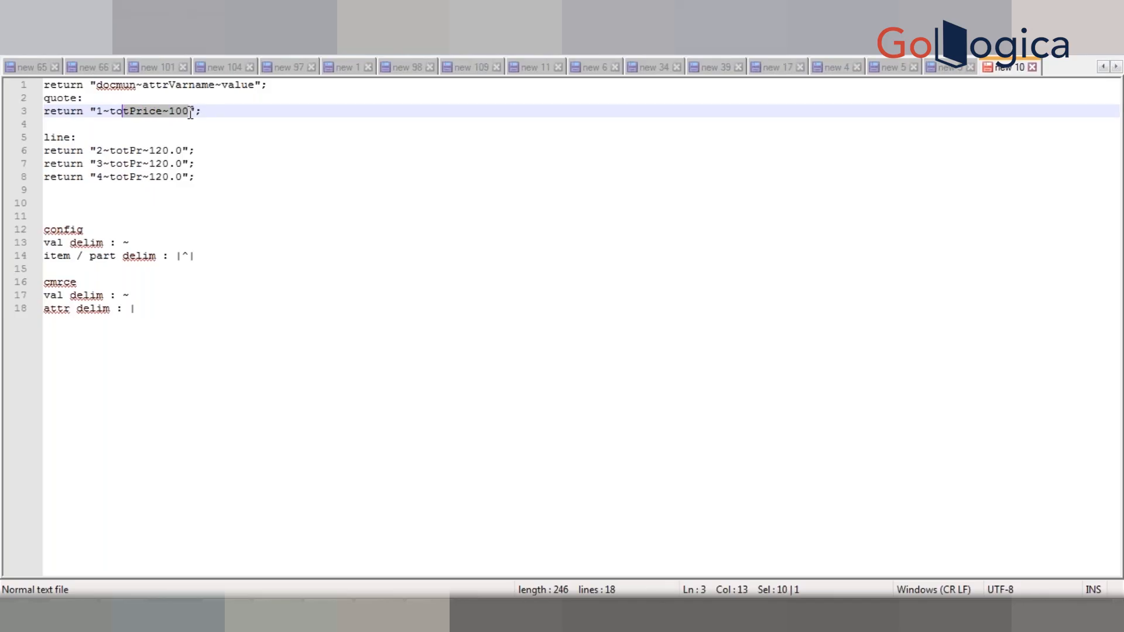
pyautogui.hotkey('shift', 'Left')
pyautogui.hotkey('shift', 'Left')
pyautogui.hotkey('shift', 'Left')
pyautogui.hotkey('shift', 'Left')
pyautogui.write('c')
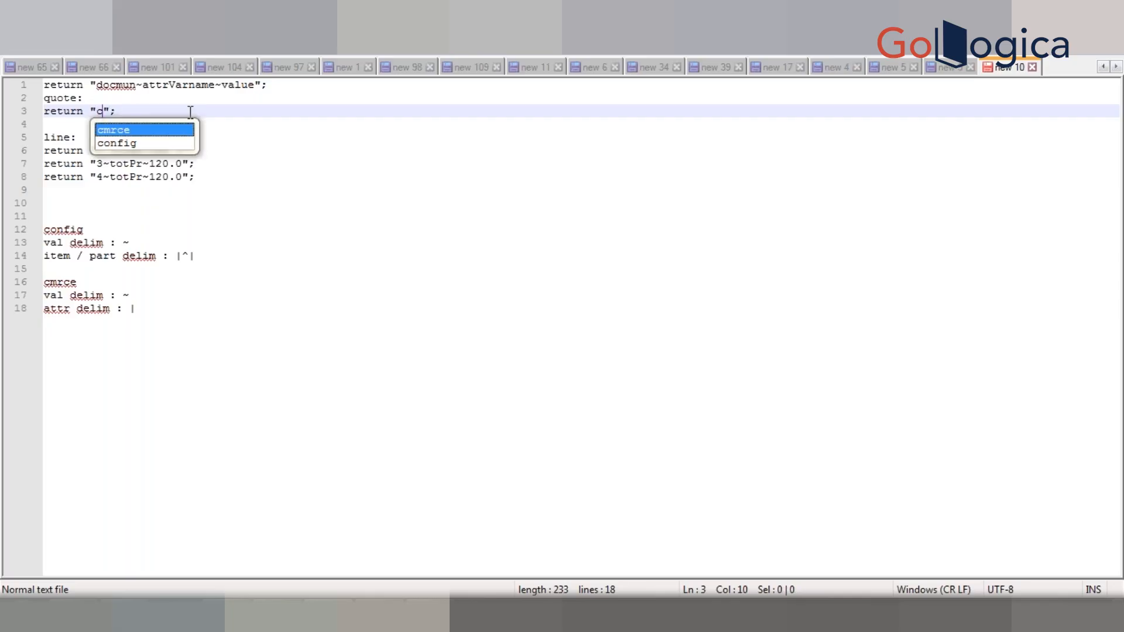
pyautogui.hotkey('ctrl', 'z')
pyautogui.press('Escape')
pyautogui.write('|')
pyautogui.write('1~totPrice~100')
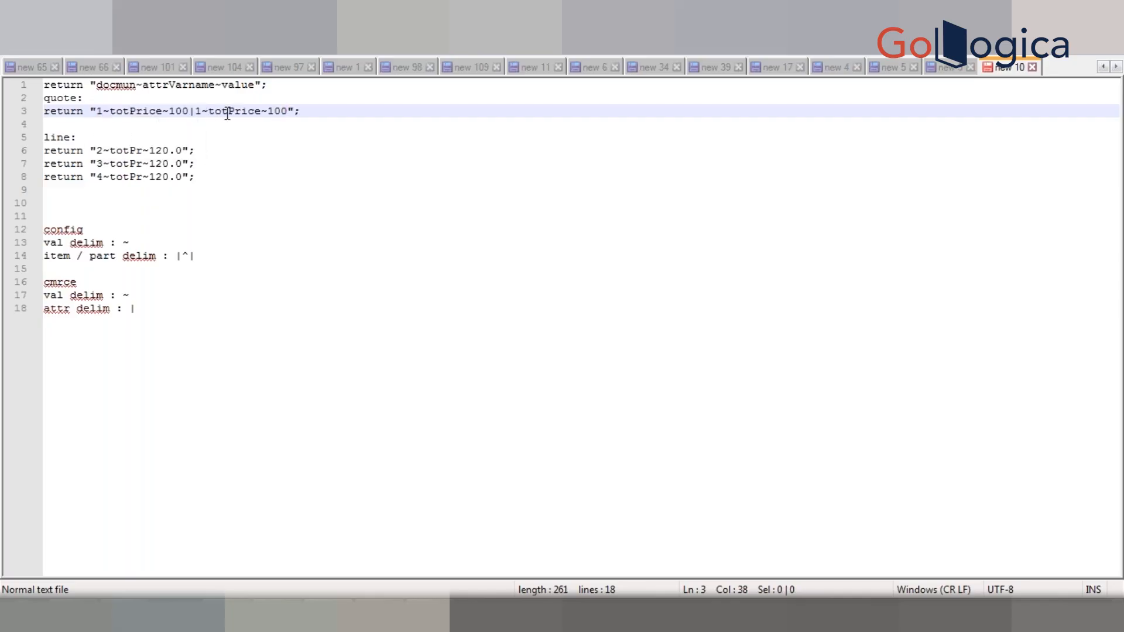
# - Rename the second entry's attribute to totPrice1, giving "1~totPrice~100|1~totPrice1~100"
pyautogui.click(260, 111)
pyautogui.write('1')
pyautogui.press('End')
pyautogui.doubleClick(253, 111)
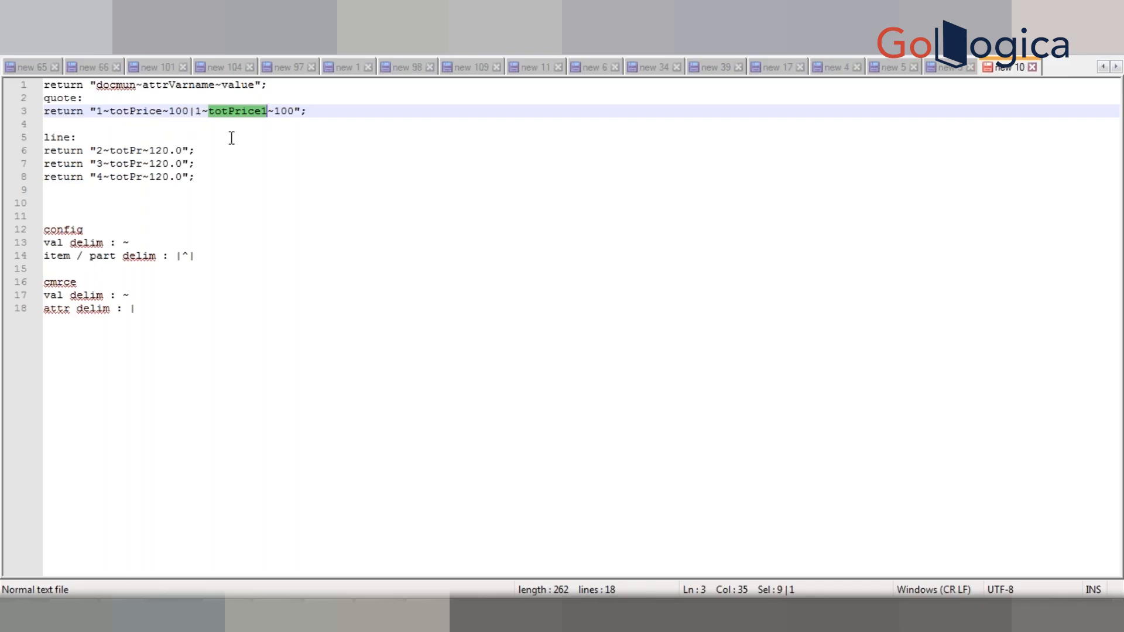
pyautogui.click(195, 113)
pyautogui.click(313, 112)
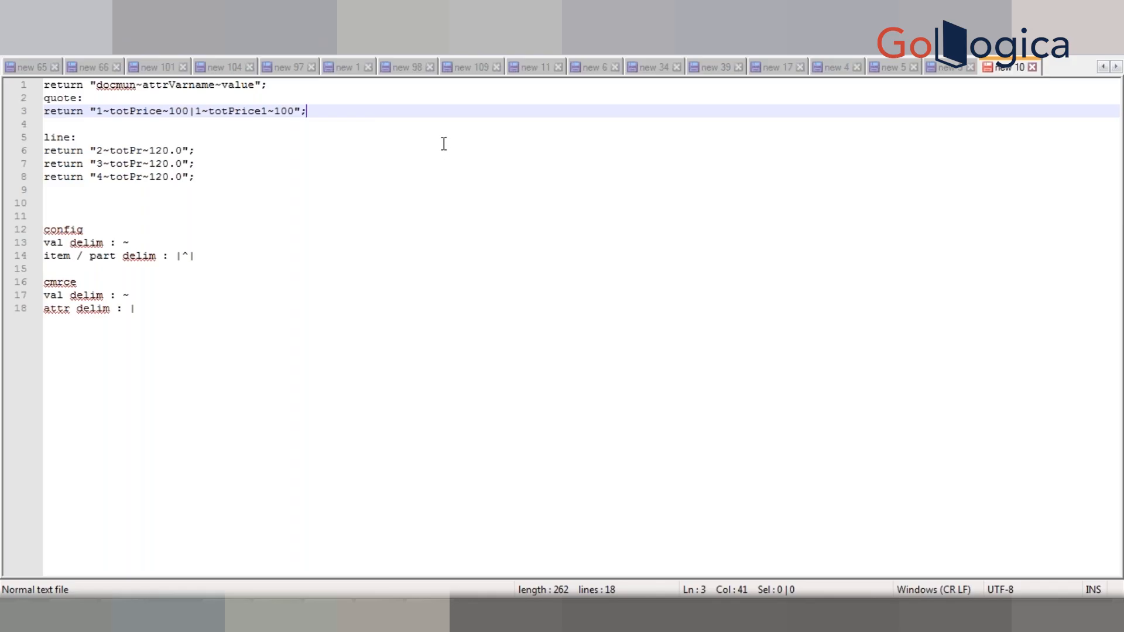